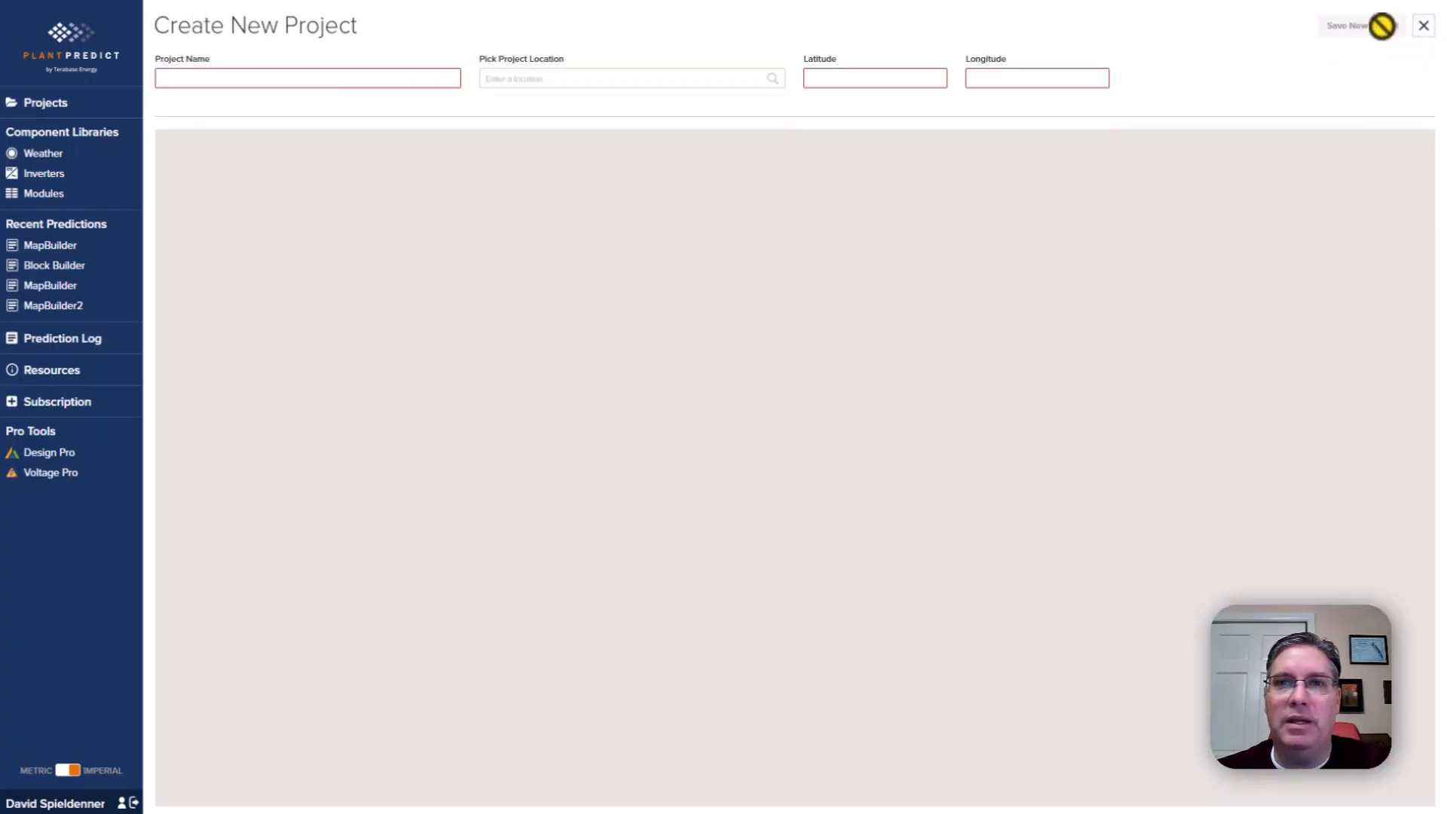
# Create the project "My Trial Project" at Antioch, CA, USA, with its map pin moved south-east to about latitude 37.952, longitude -121.785.
pyautogui.click(345, 78)
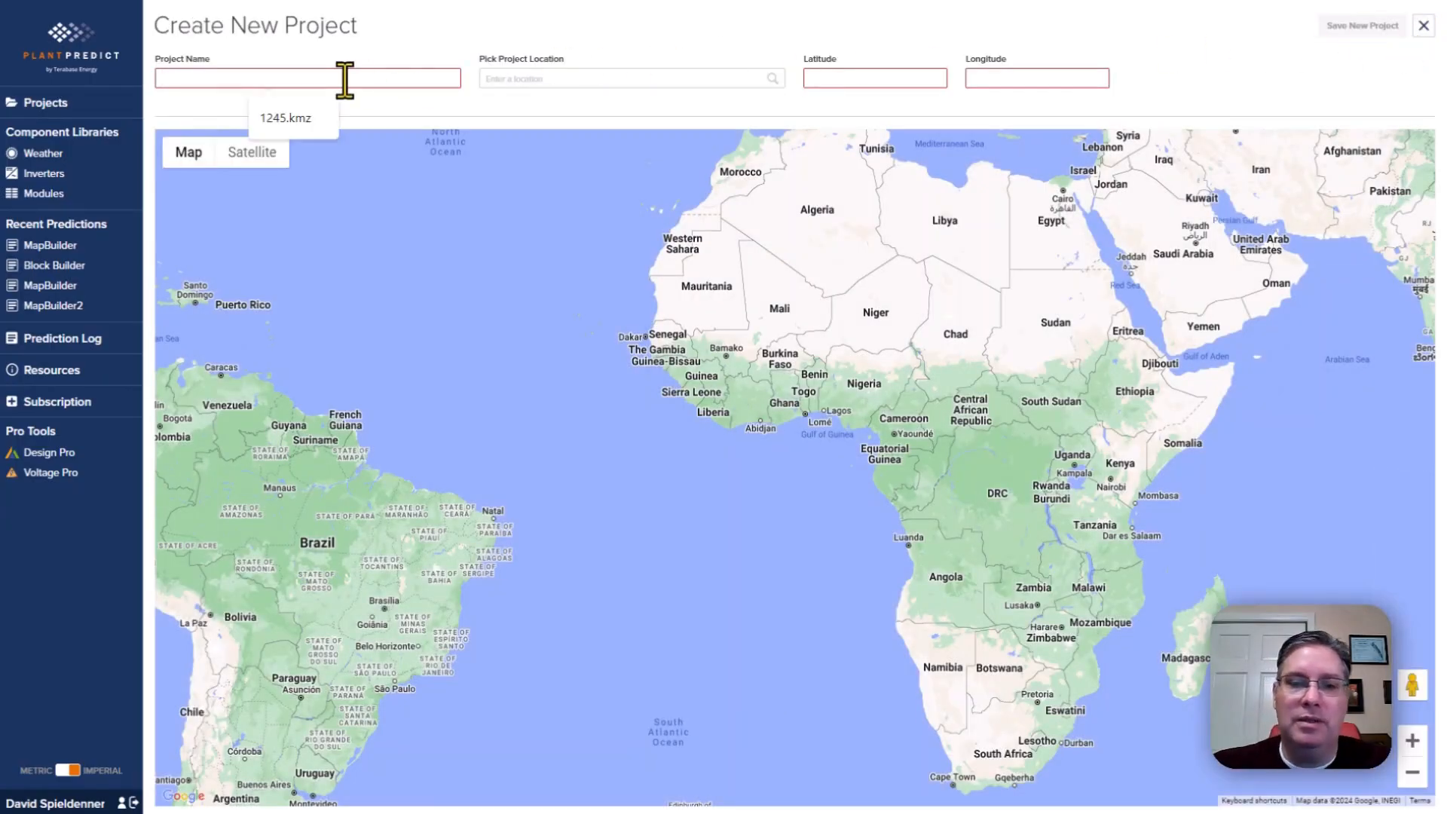
pyautogui.write('My Trial Project')
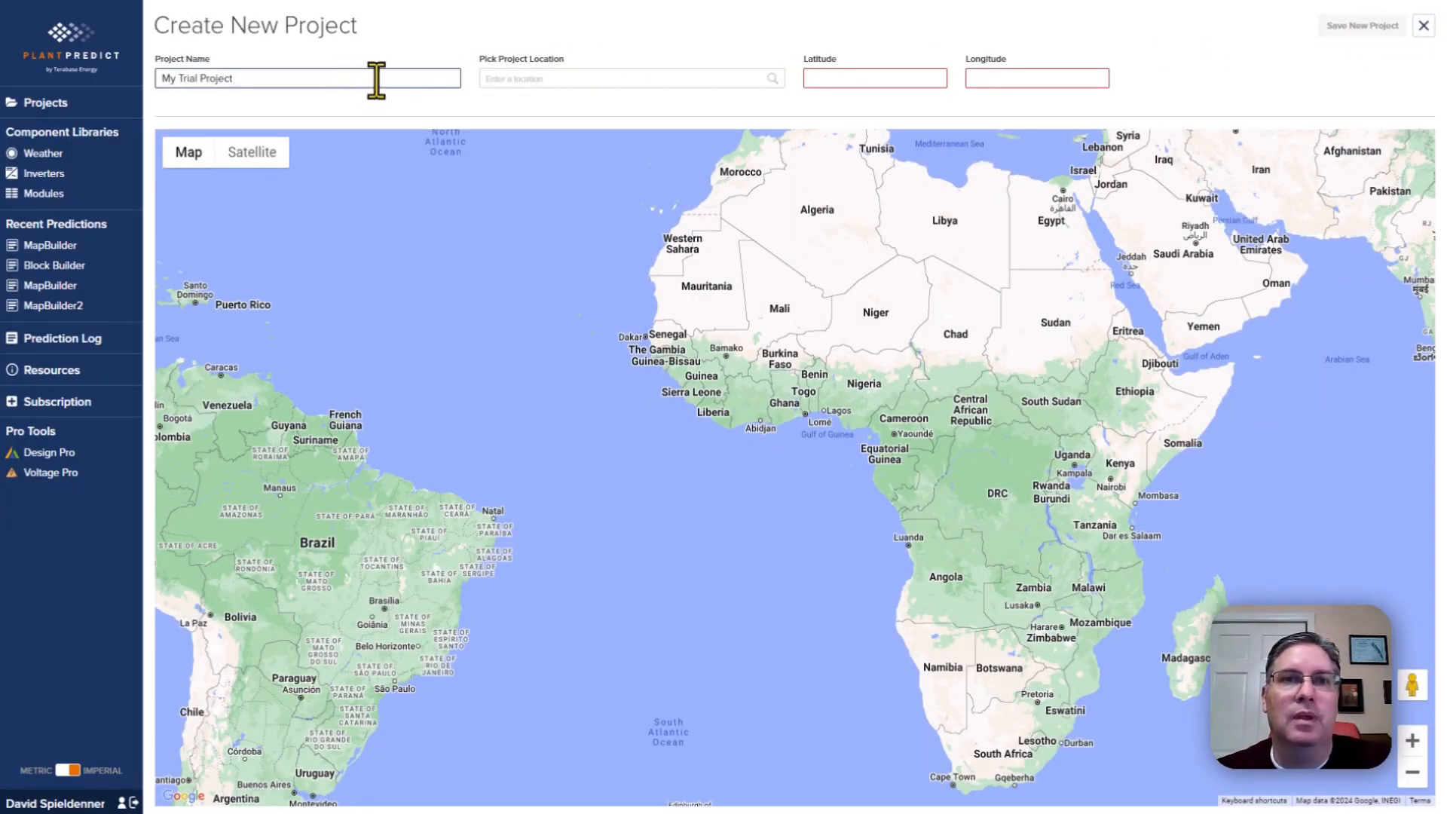
pyautogui.click(594, 81)
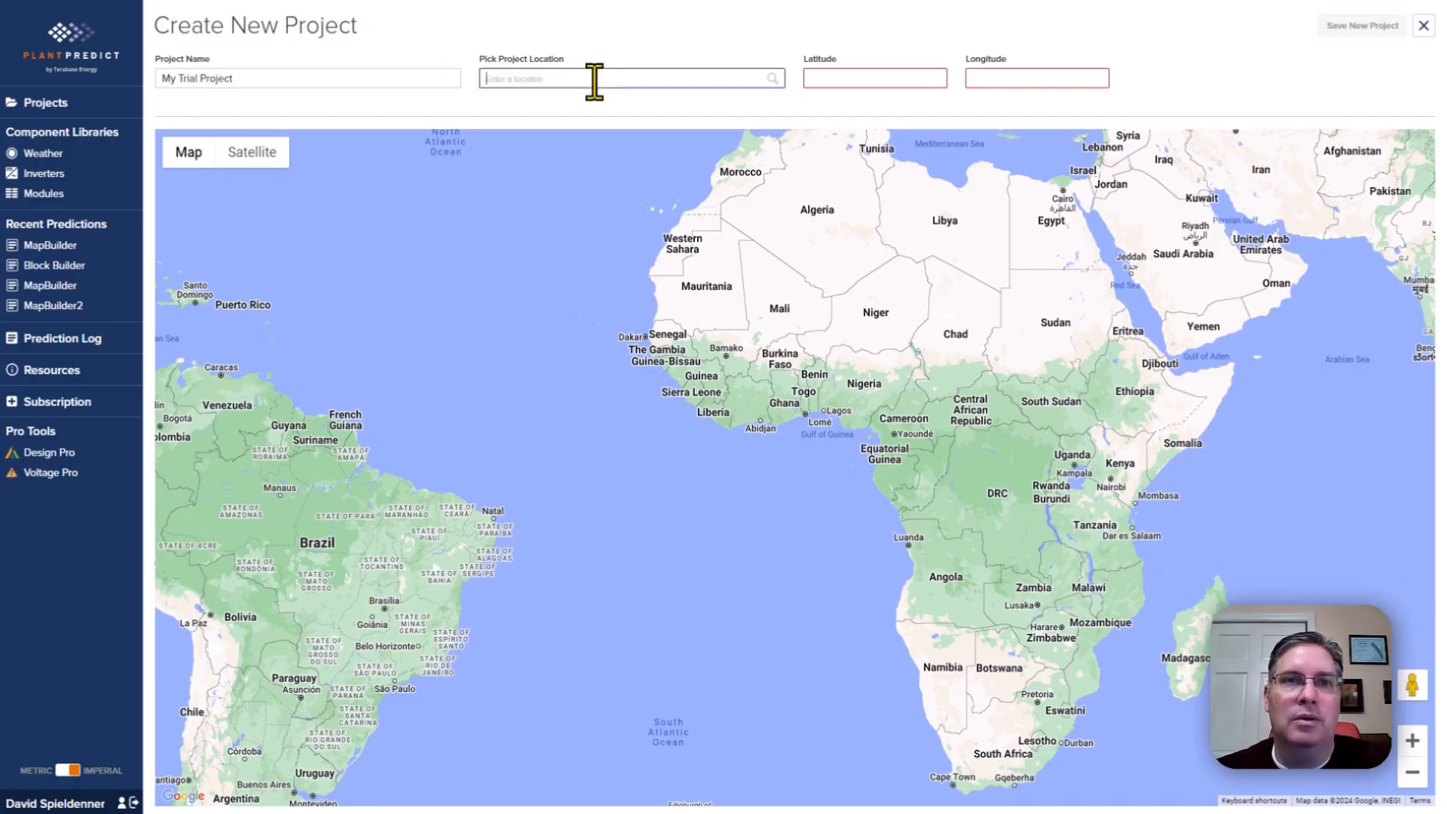
pyautogui.write('Anit')
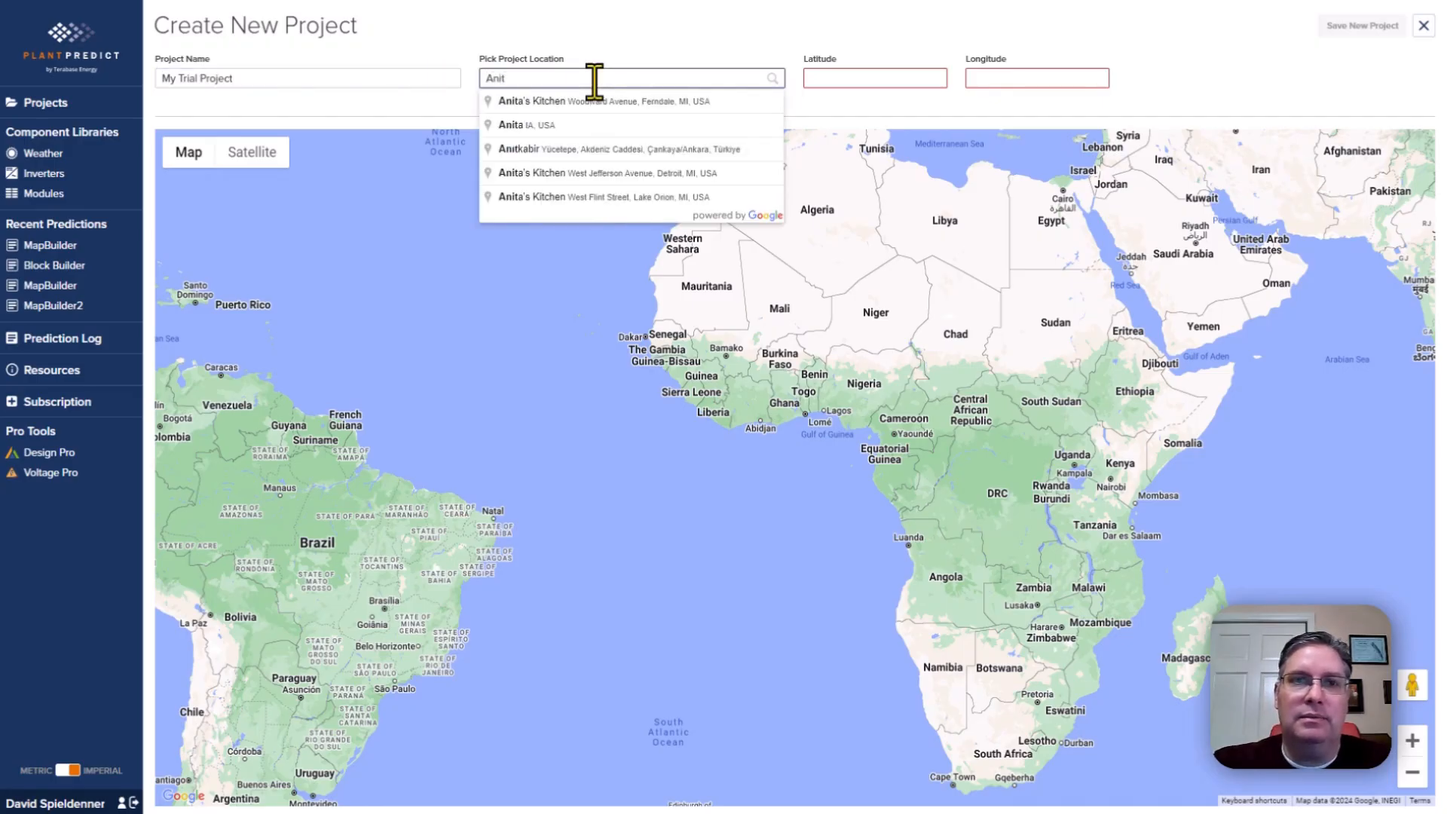
pyautogui.press('BackSpace')
pyautogui.press('BackSpace')
pyautogui.write('tio')
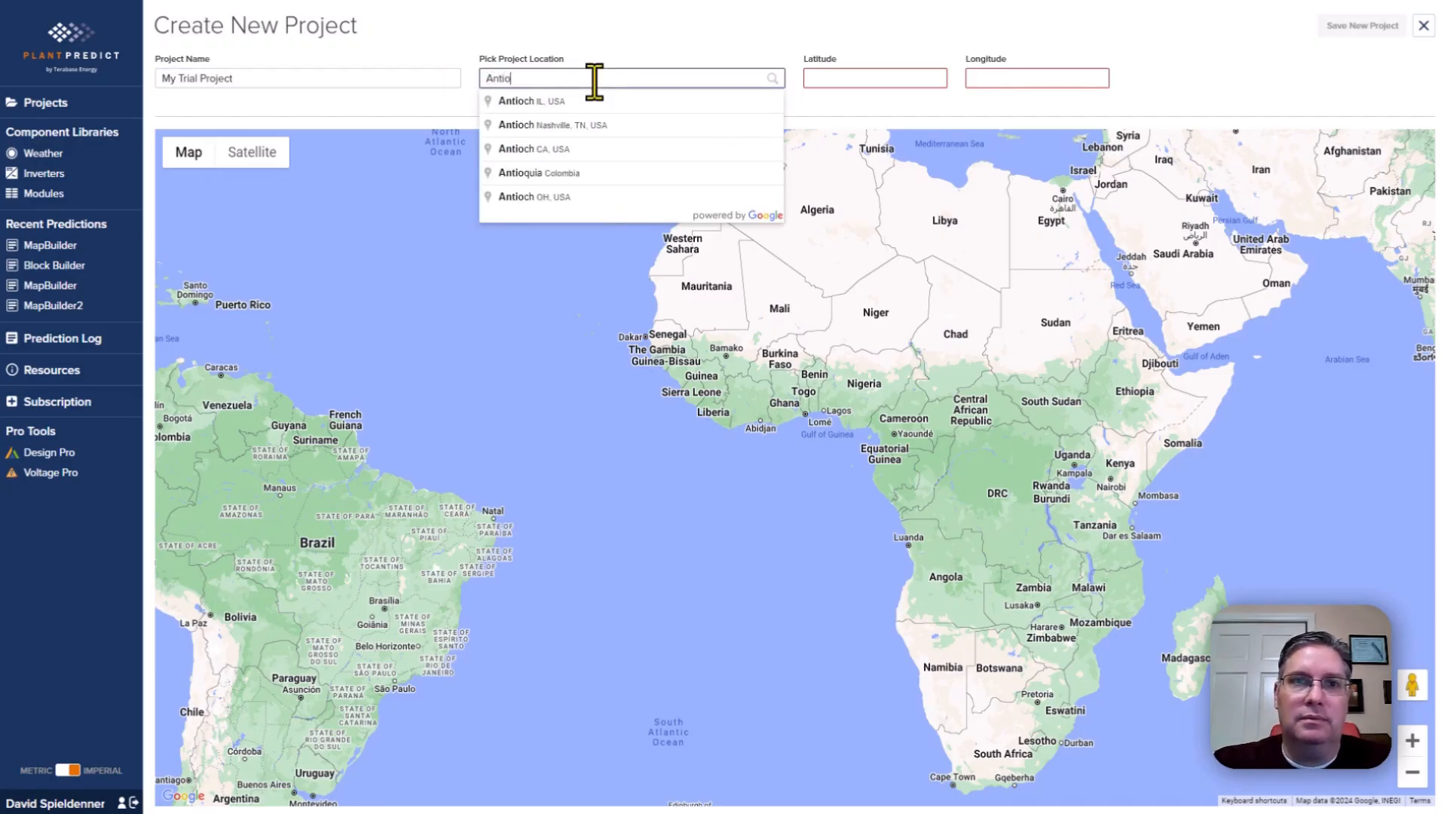
pyautogui.click(577, 147)
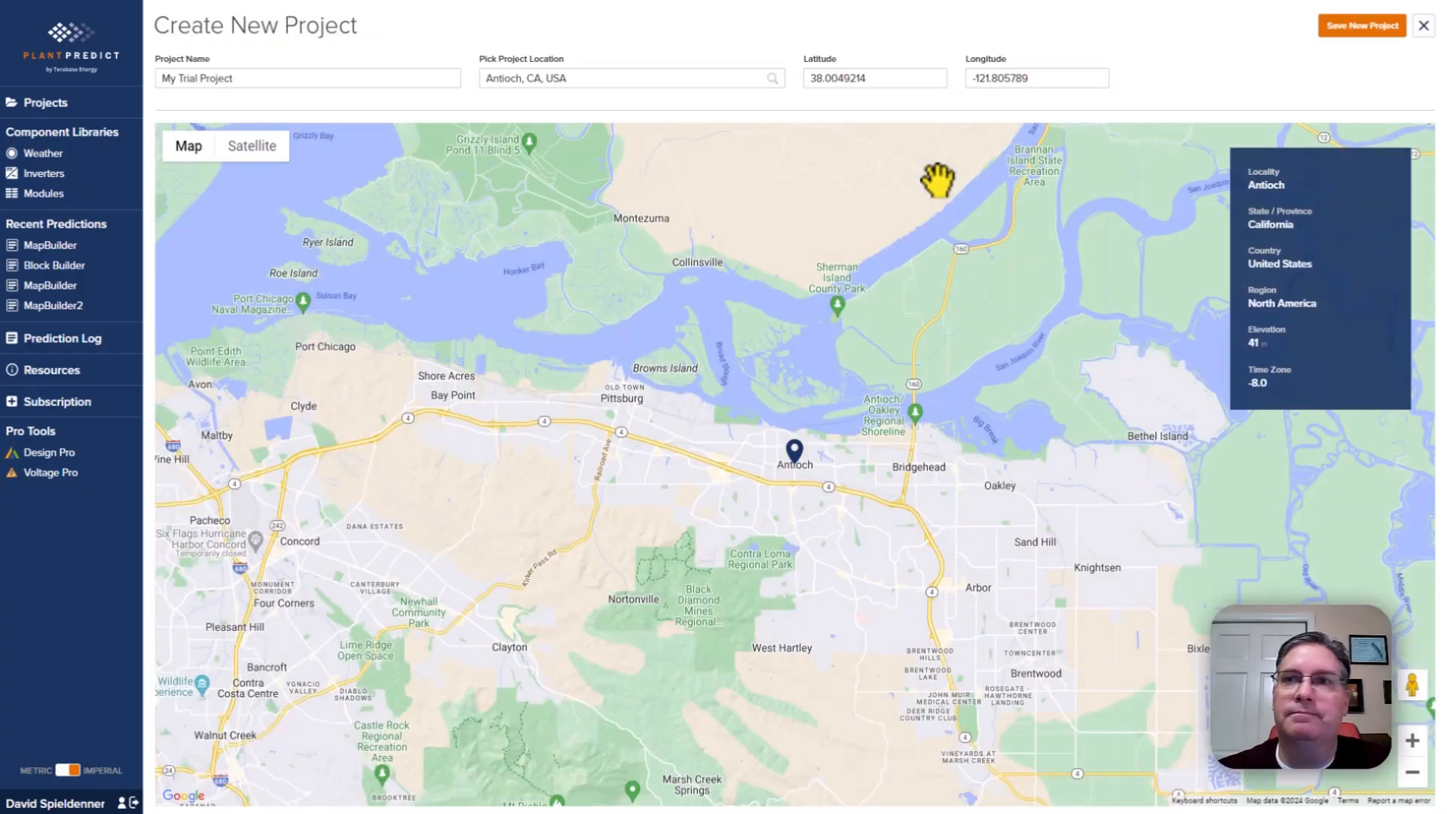
pyautogui.moveTo(792, 453); pyautogui.dragTo(840, 613)
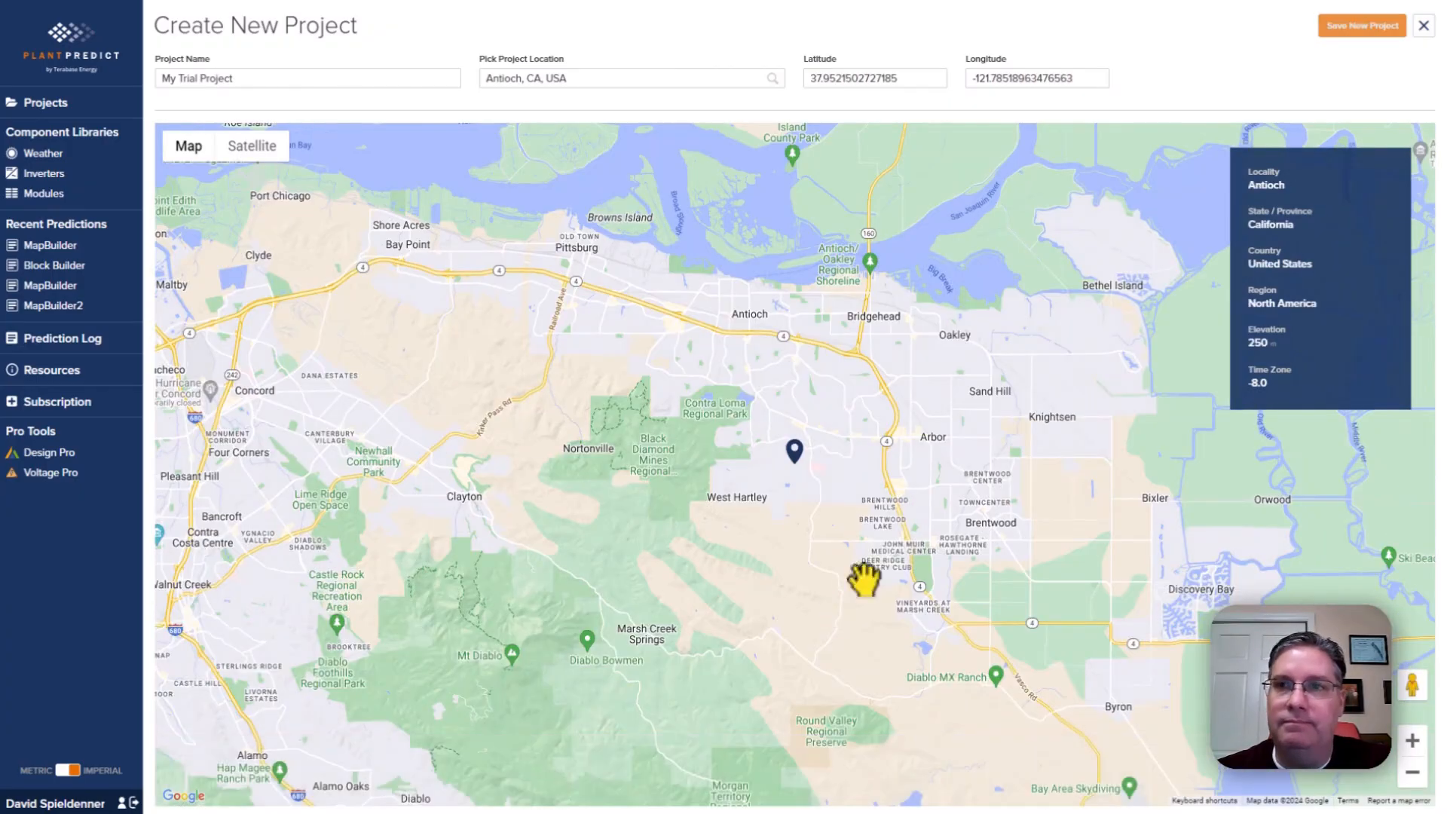
pyautogui.click(1363, 30)
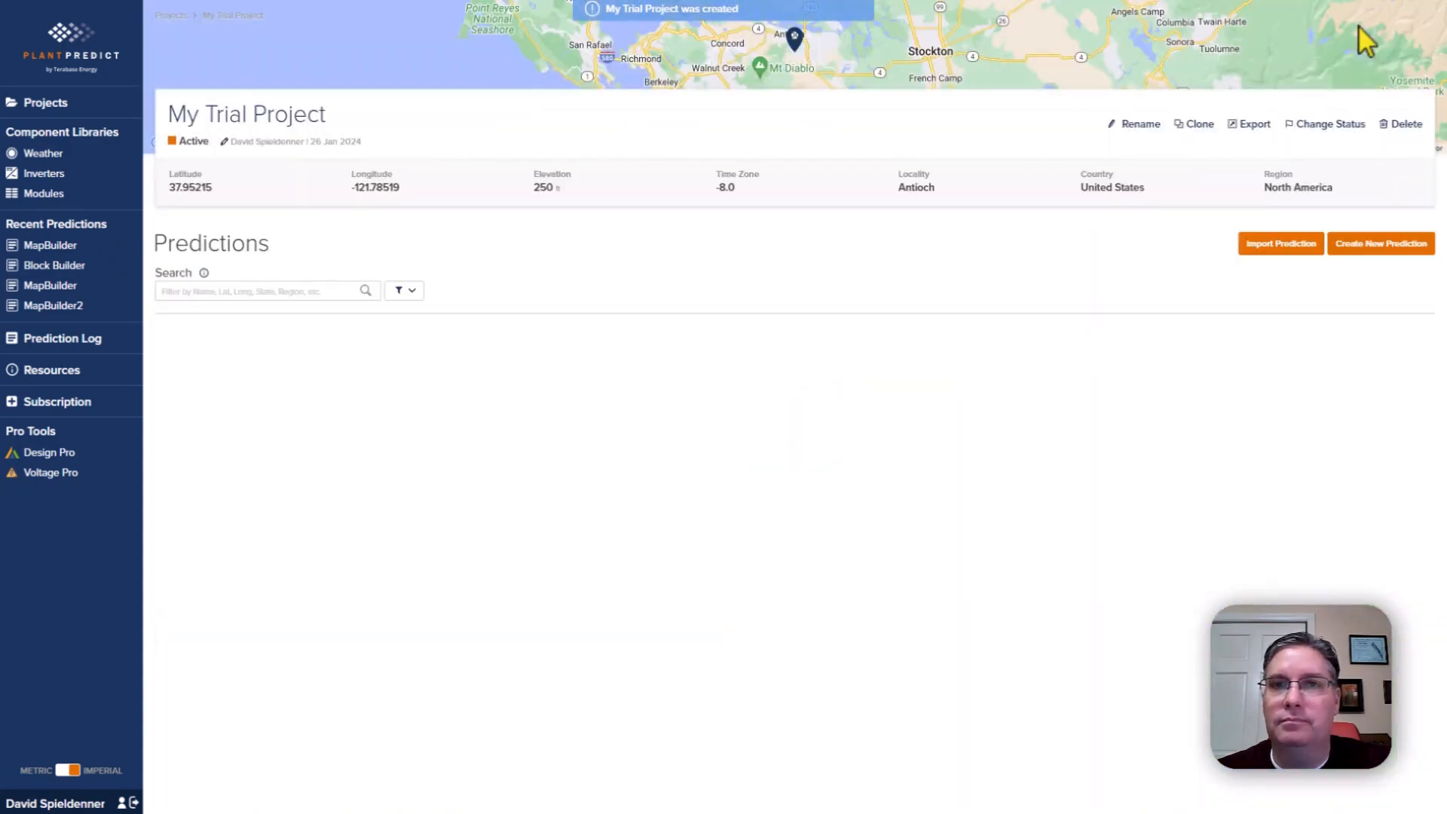
# Create a new prediction named "Trial Prediction" using the Build on the Map prediction type.
pyautogui.click(1385, 249)
pyautogui.click(673, 279)
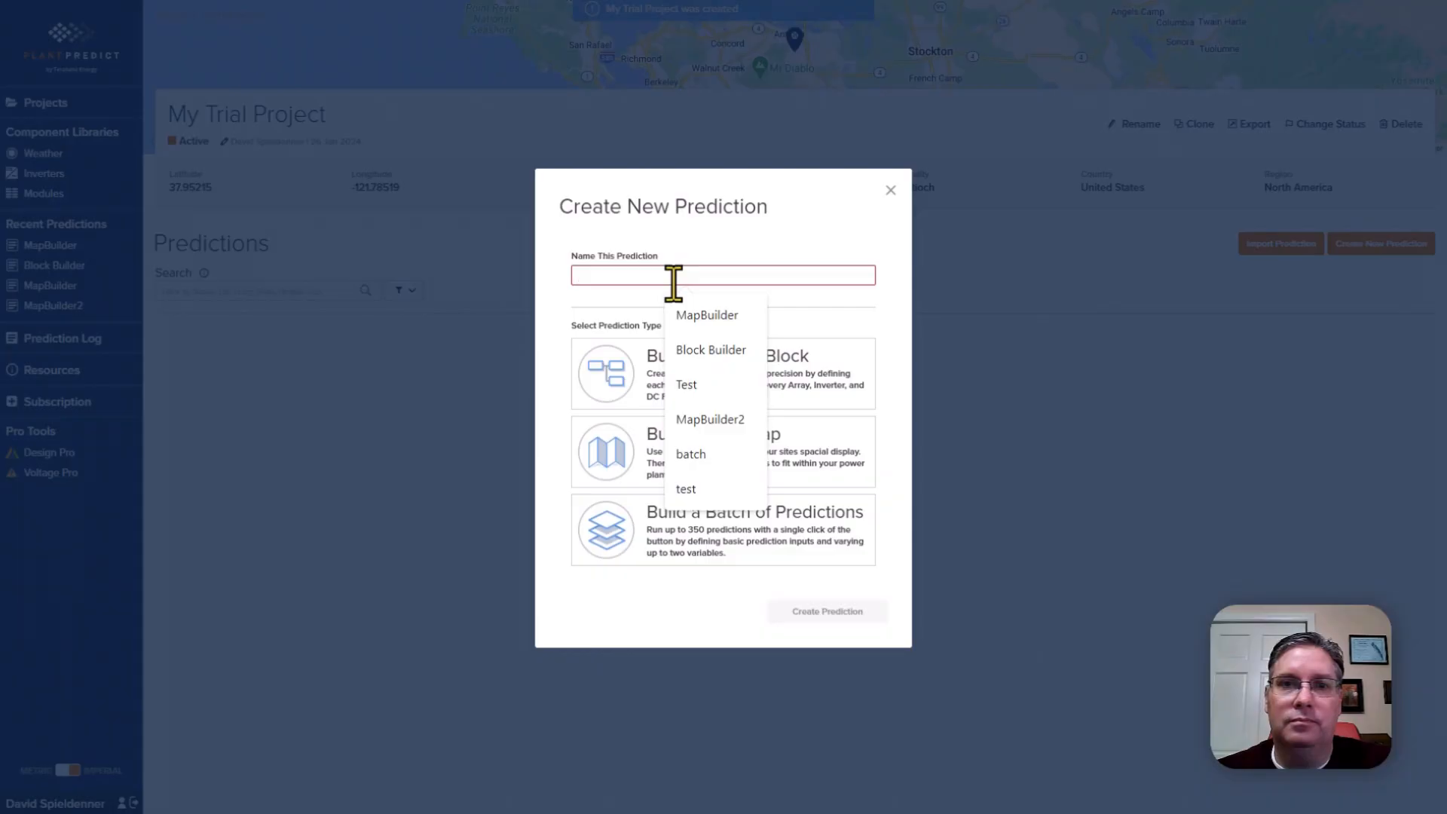
pyautogui.write('Tri')
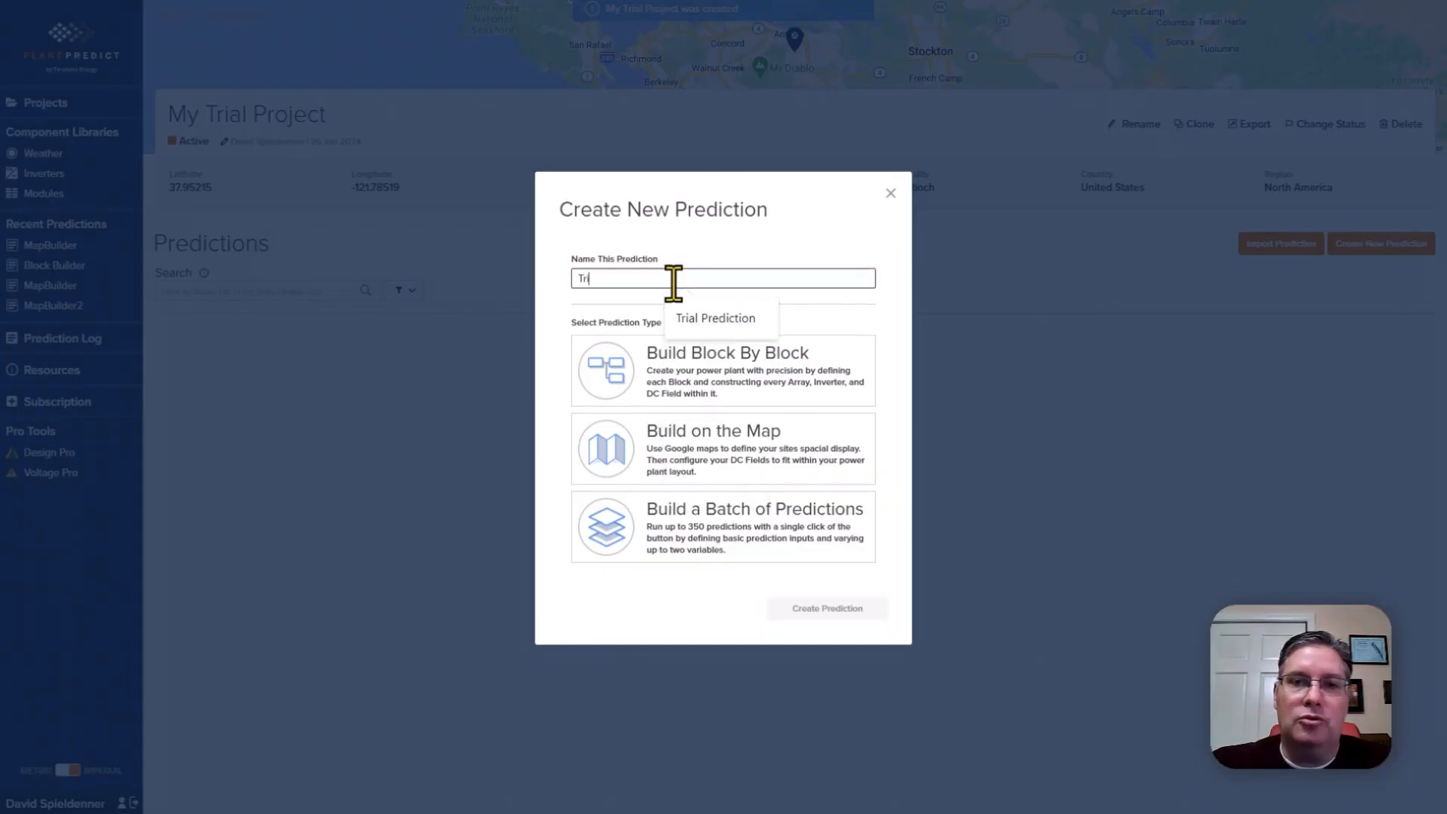
pyautogui.write('al Prediction')
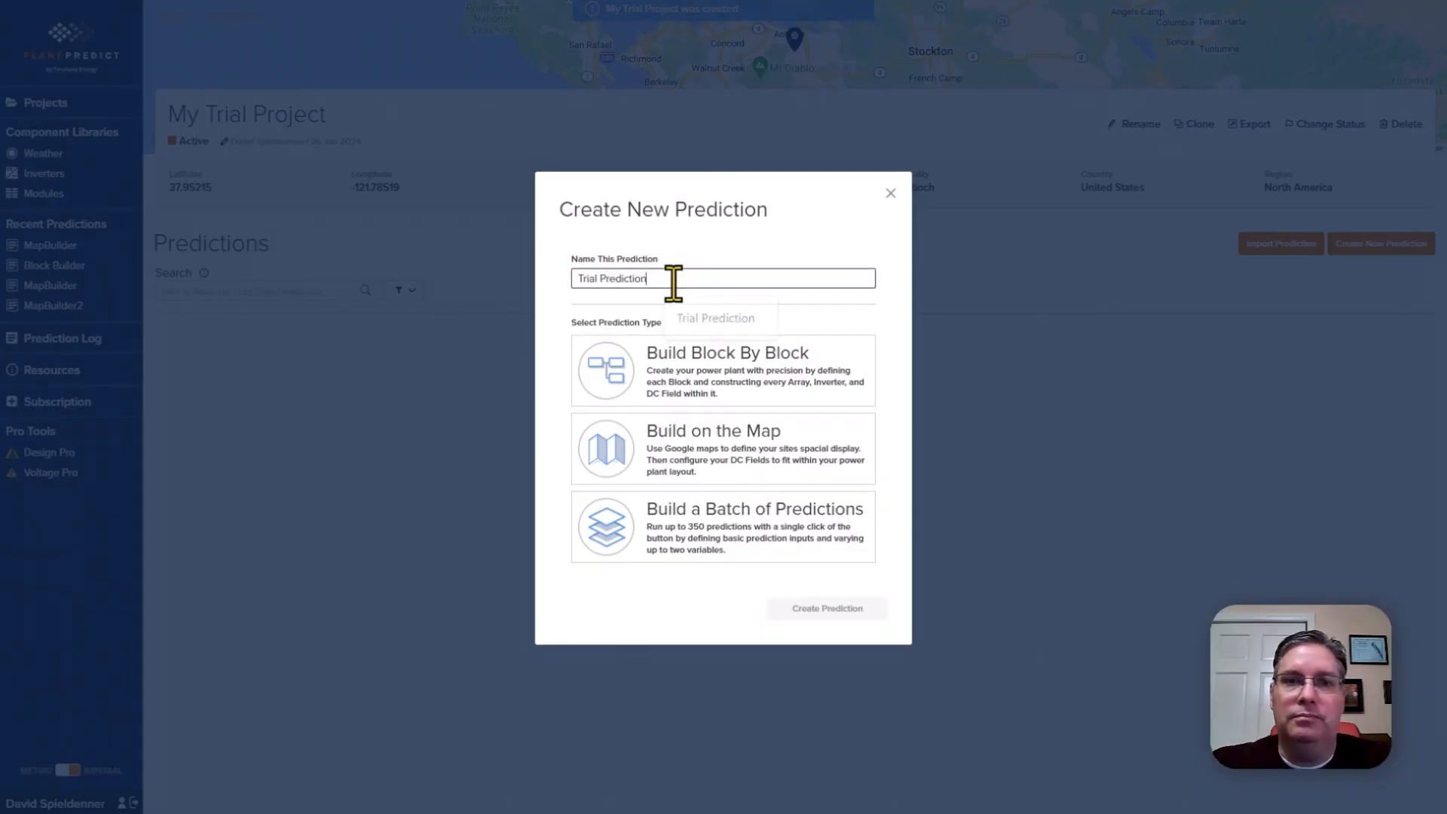
pyautogui.click(694, 441)
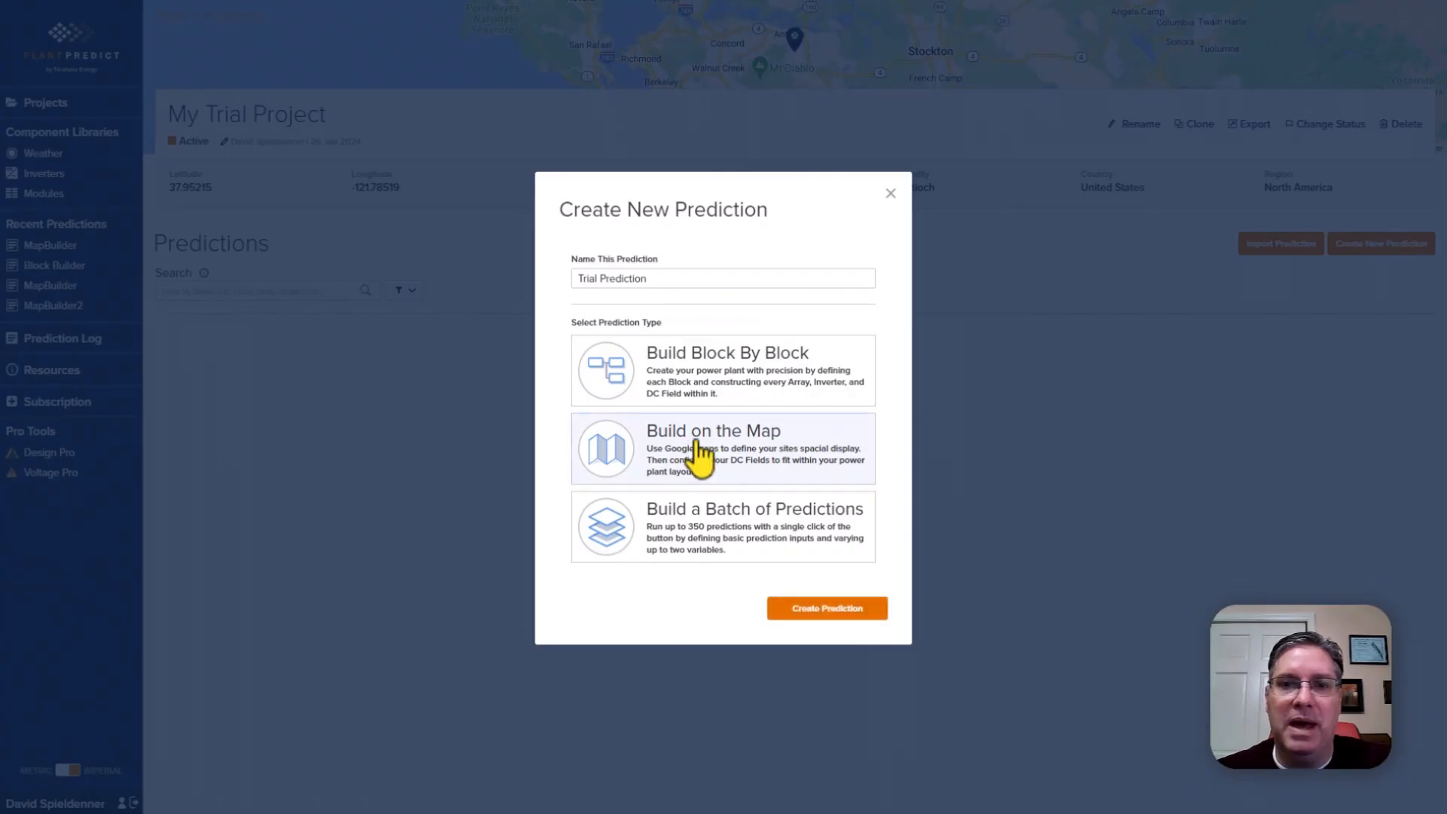
pyautogui.click(833, 609)
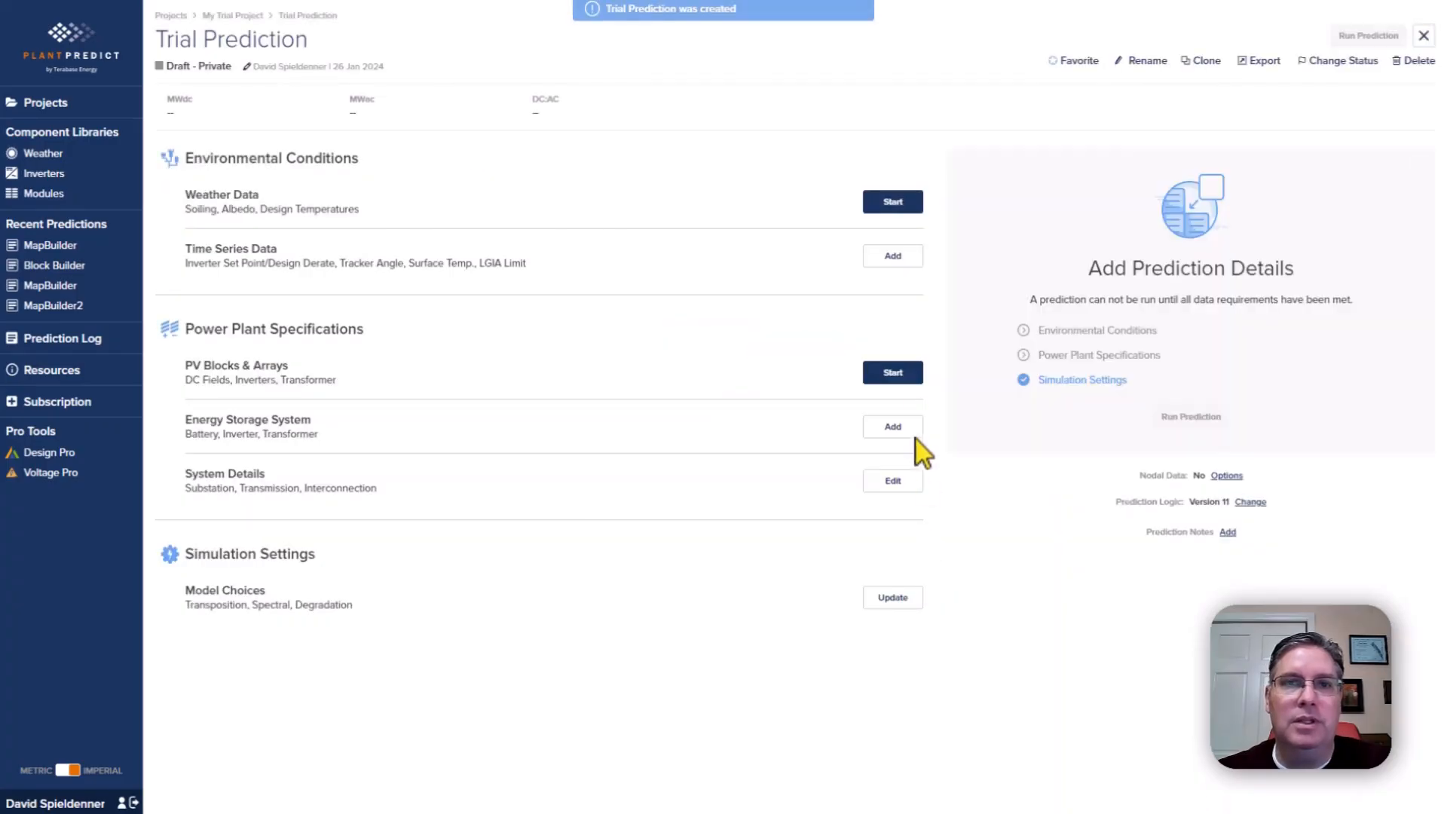
# Assign the Meteonorm - 37.952N - 121.785W weather file to the prediction's environmental conditions and save the section.
pyautogui.click(892, 200)
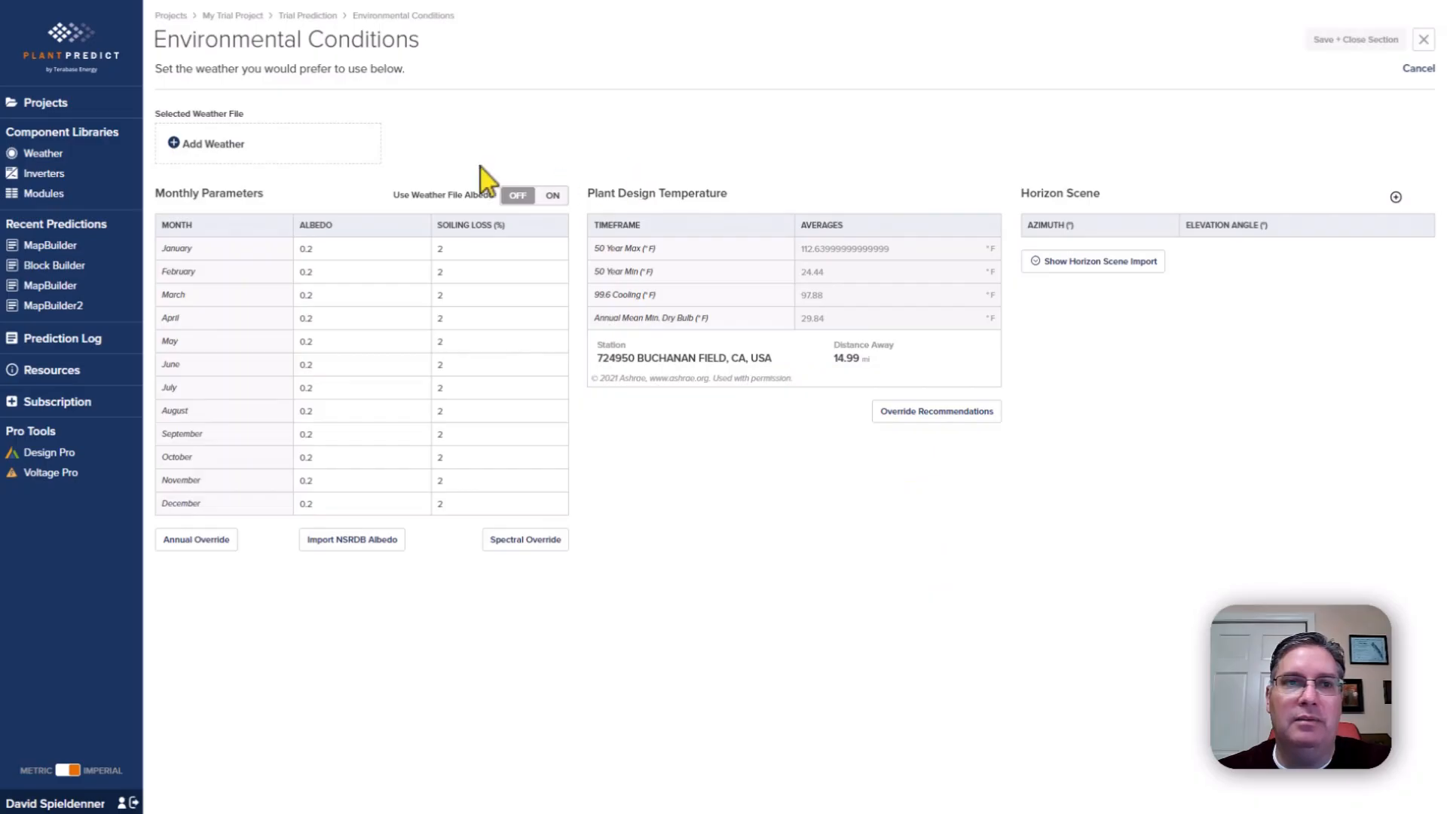
pyautogui.click(256, 160)
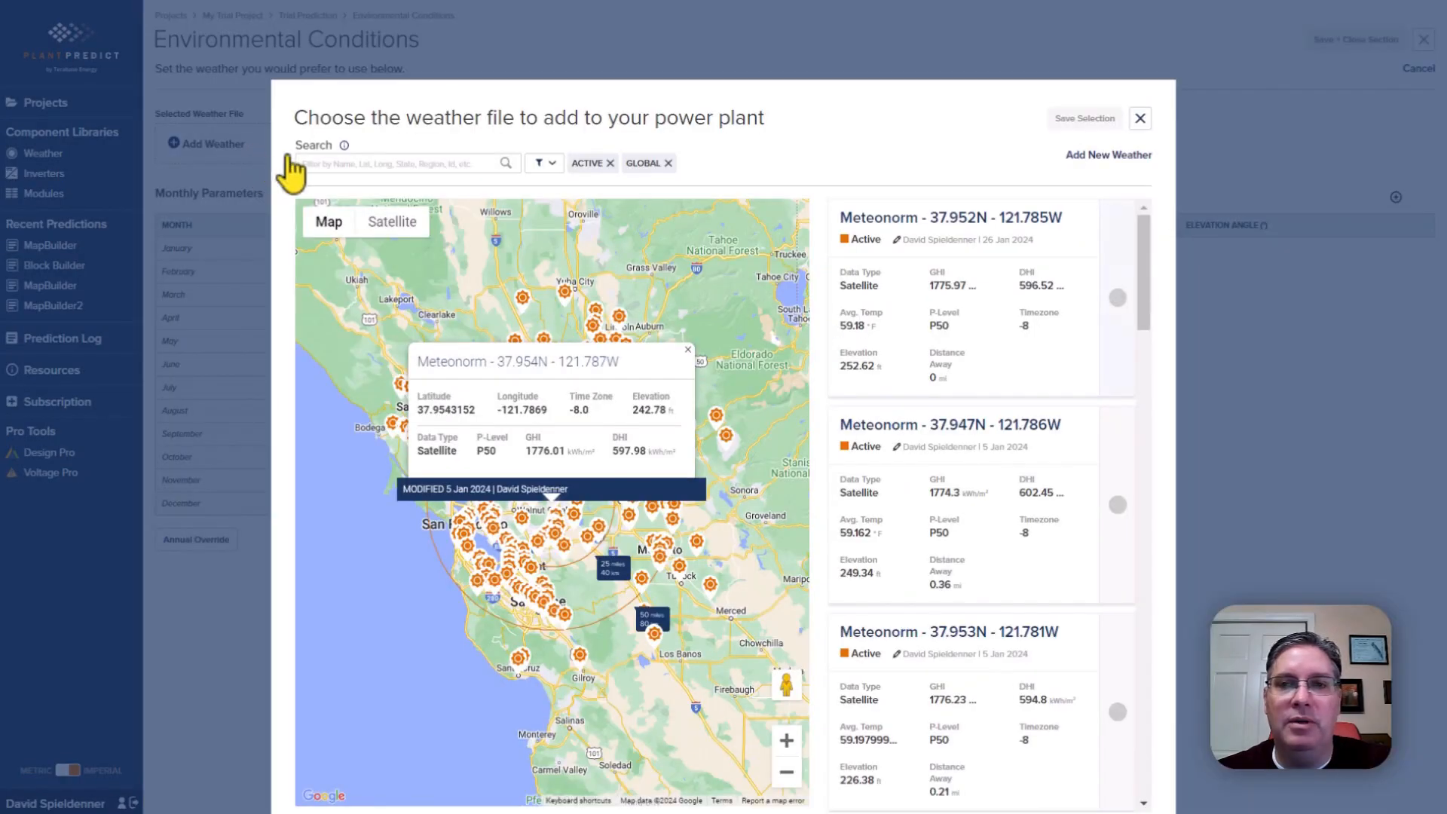
pyautogui.click(1118, 297)
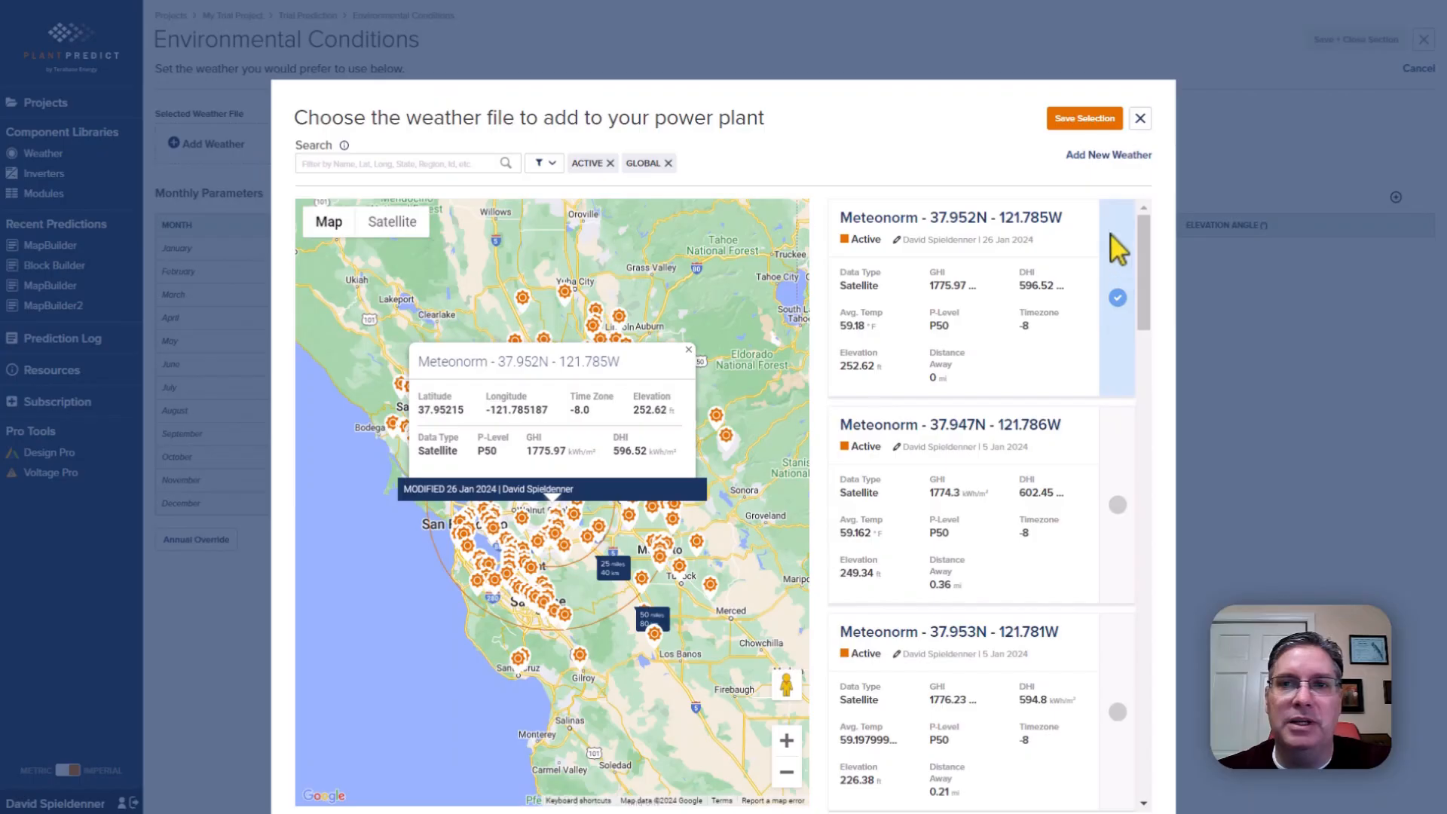
pyautogui.click(1085, 118)
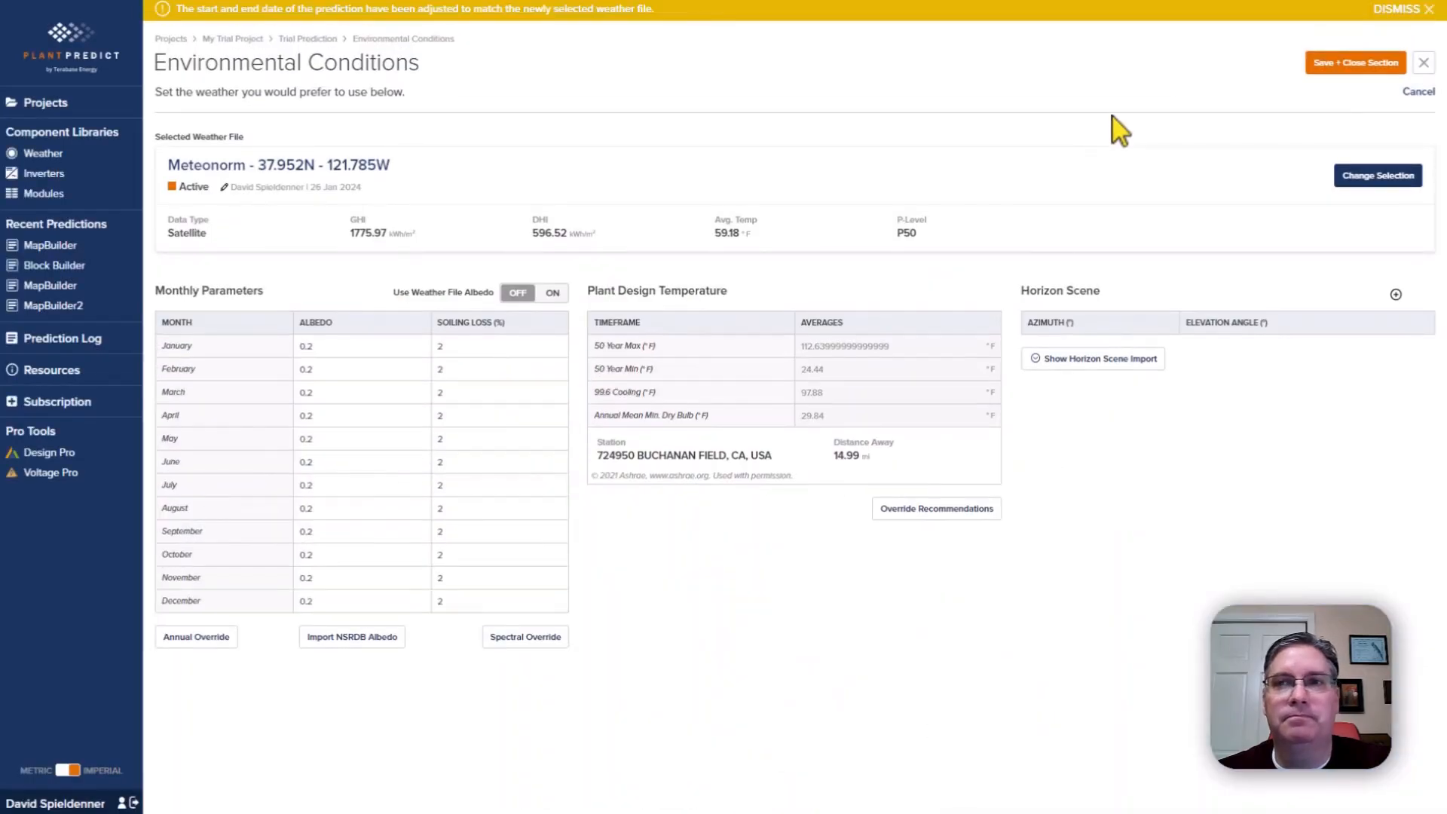
pyautogui.click(1368, 65)
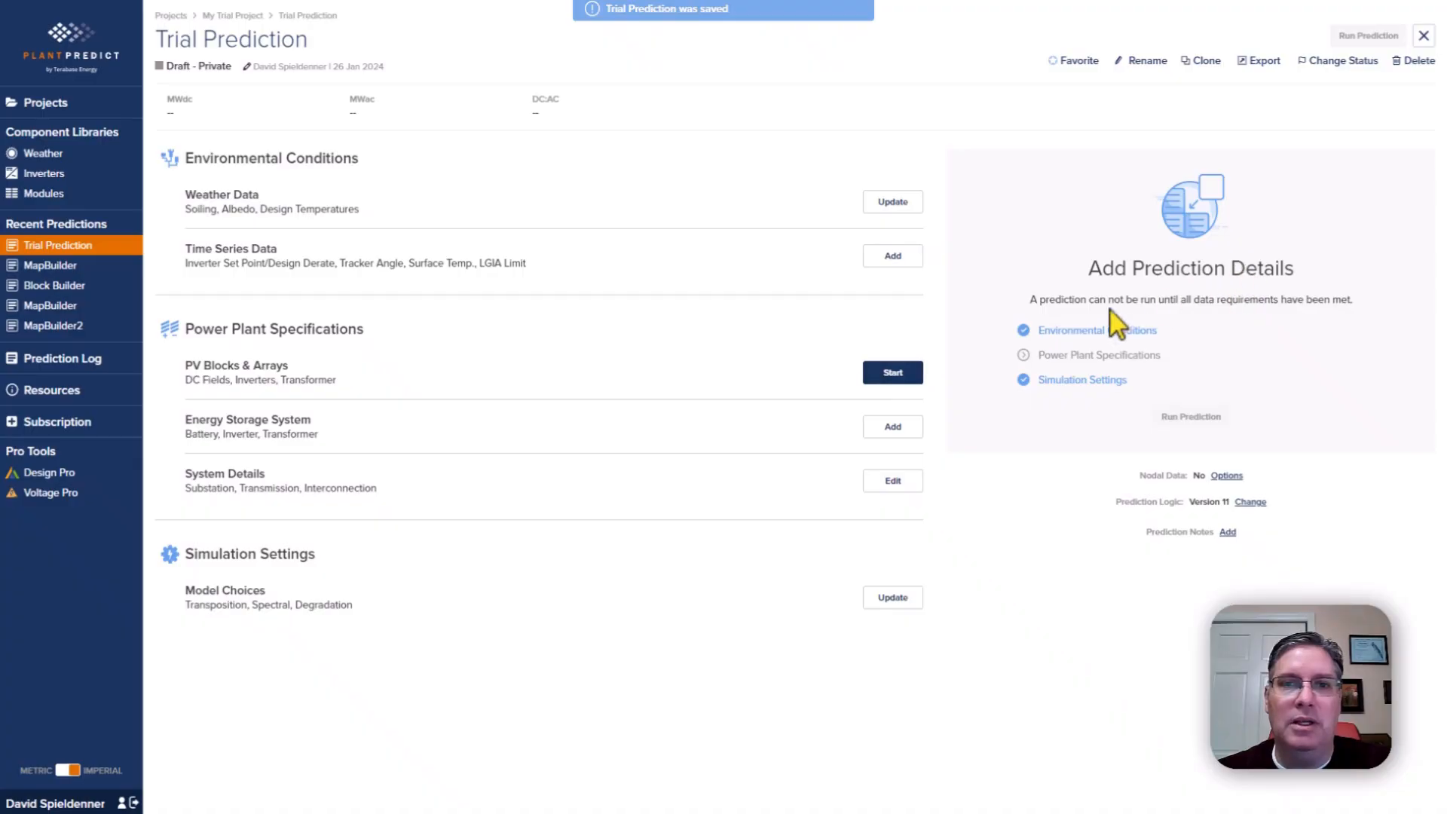
# Start the PV Blocks & Arrays specification and show its map in satellite view, centred on the open fields beside Deer Valley Rd.
pyautogui.click(905, 376)
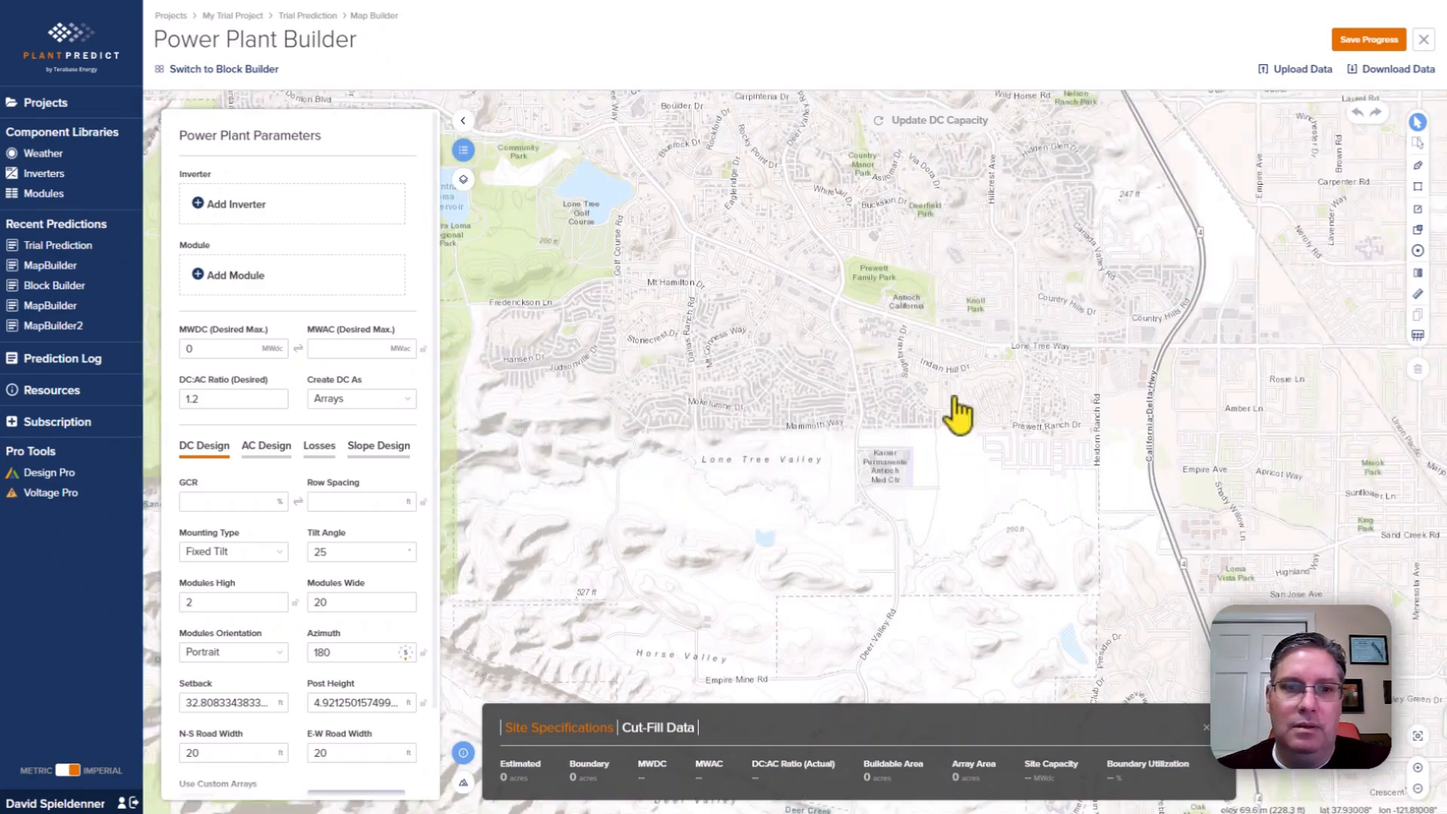
pyautogui.click(464, 786)
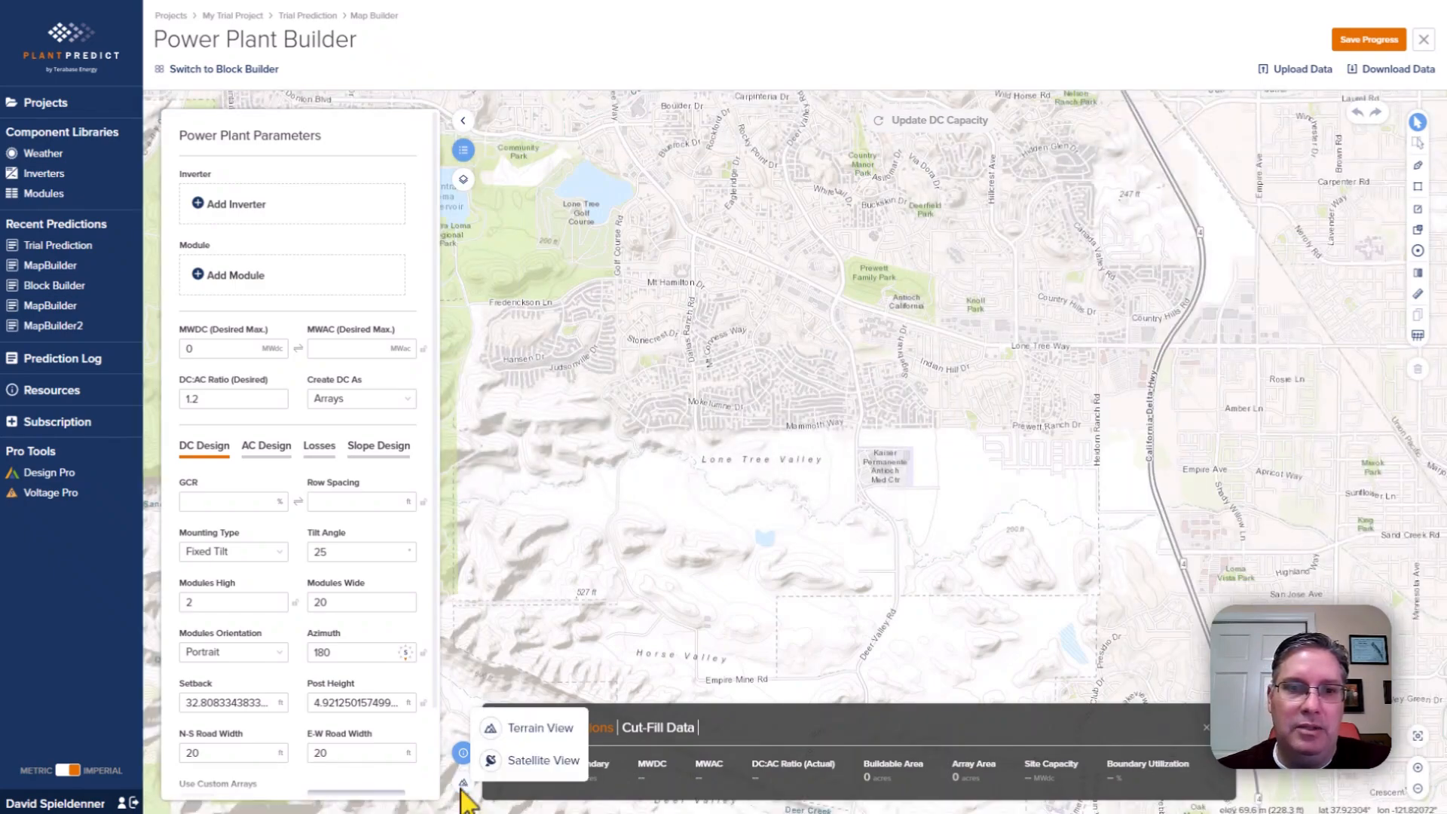
pyautogui.click(523, 766)
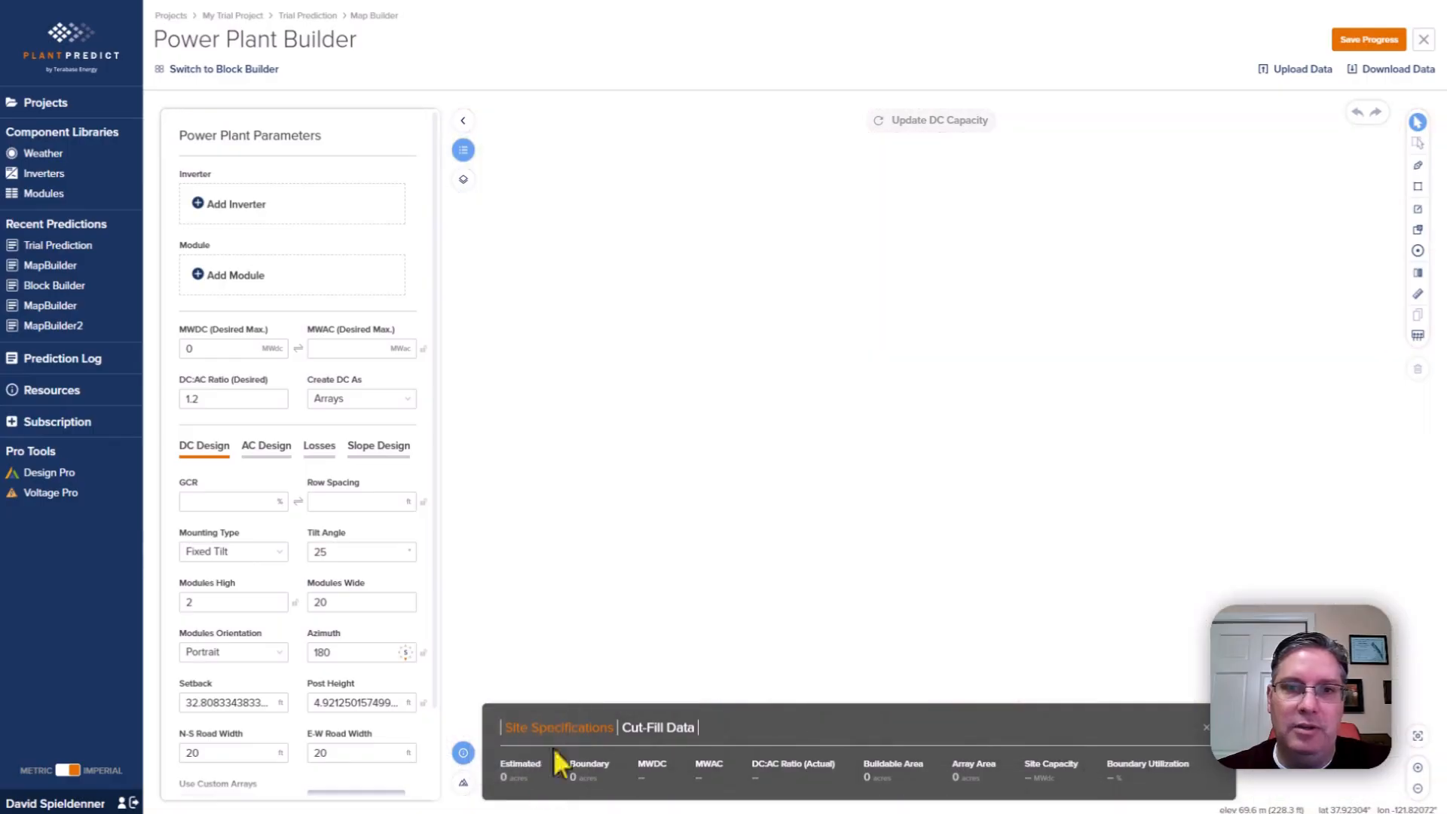
pyautogui.scroll(5, 817, 485)
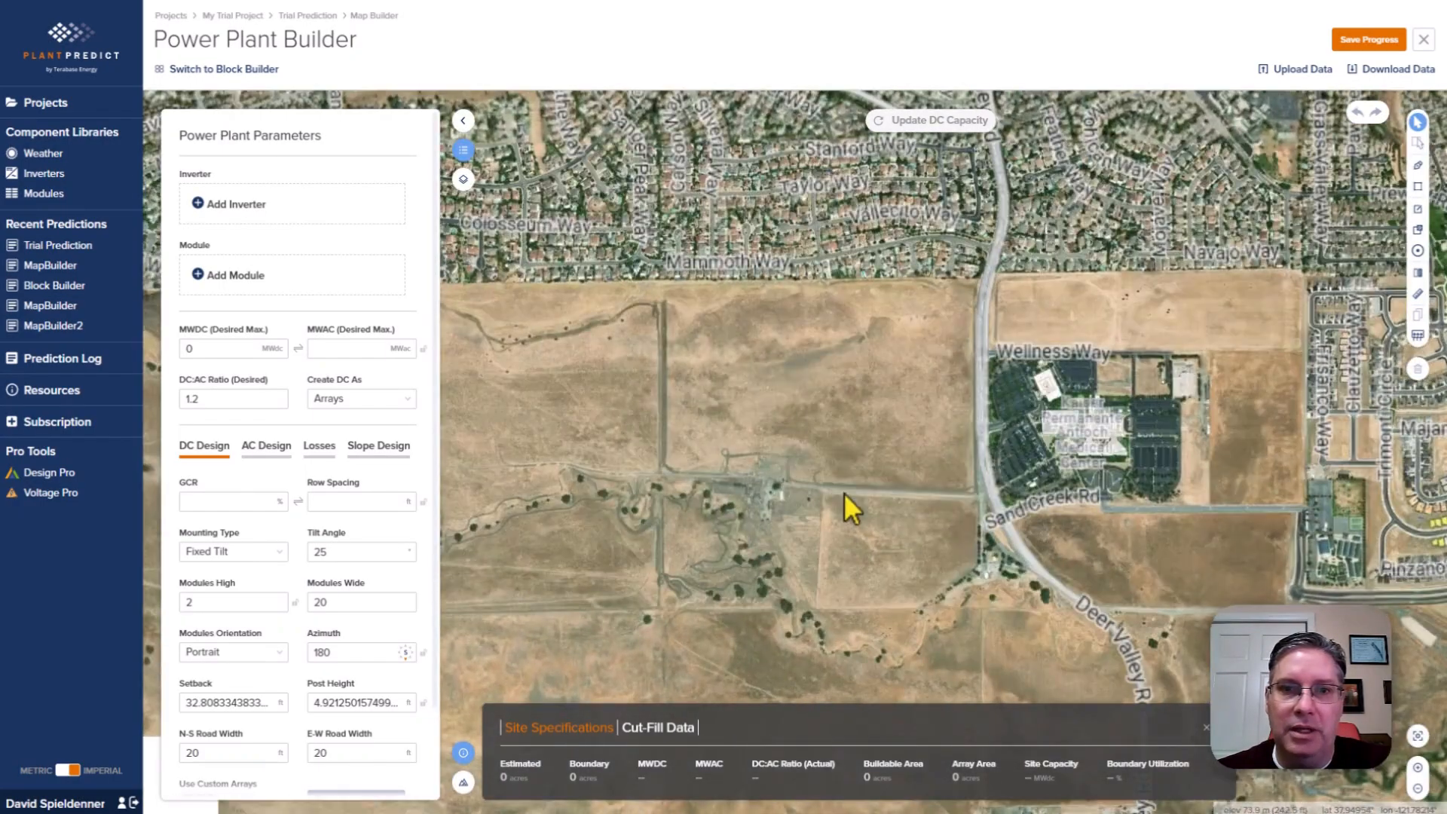
pyautogui.moveTo(845, 495); pyautogui.dragTo(862, 446)
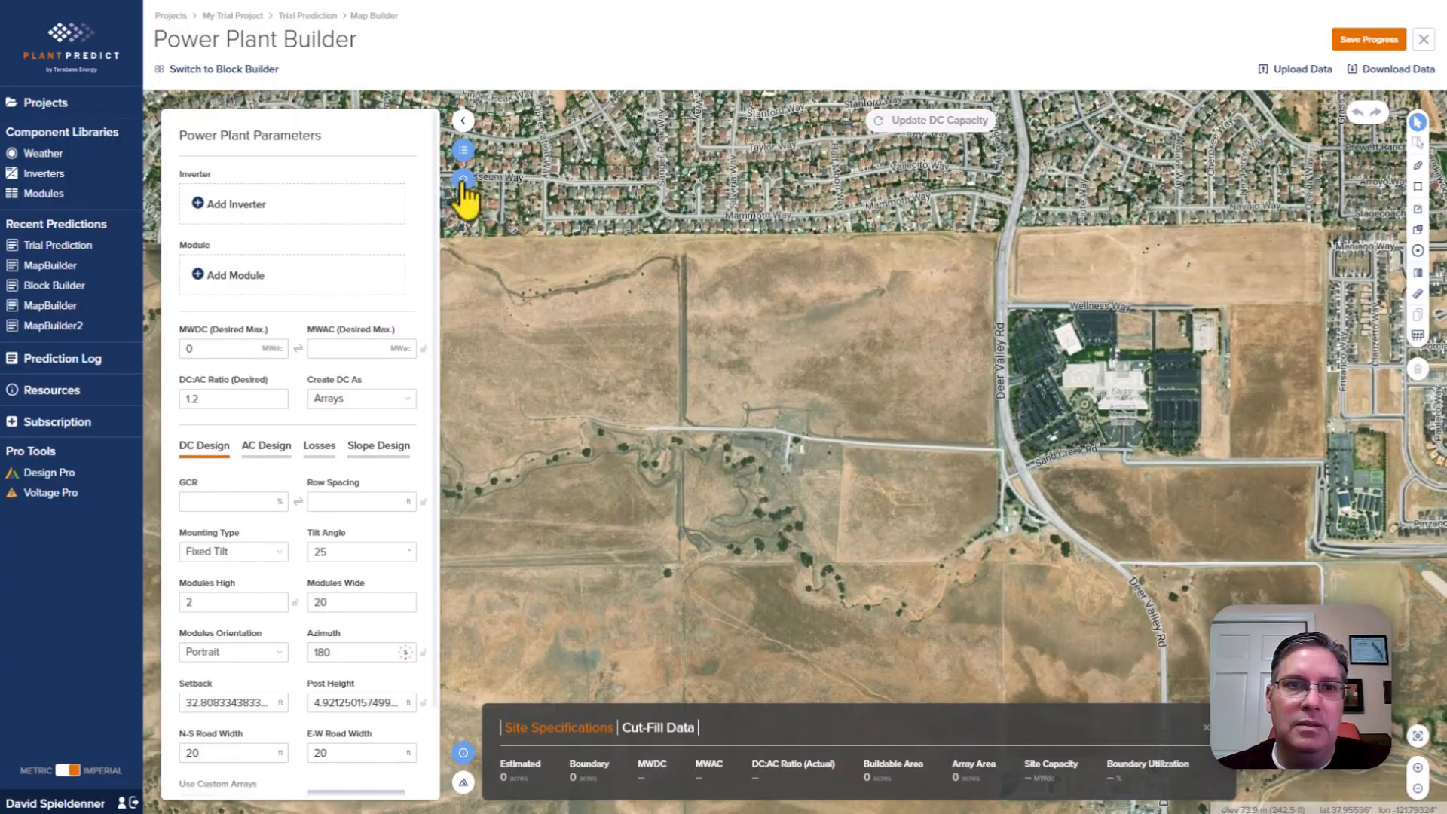
# Use the Parcels overlay to create a site boundary from the open-field parcel just west of Deer Valley Rd, and hide the overlay.
pyautogui.click(464, 182)
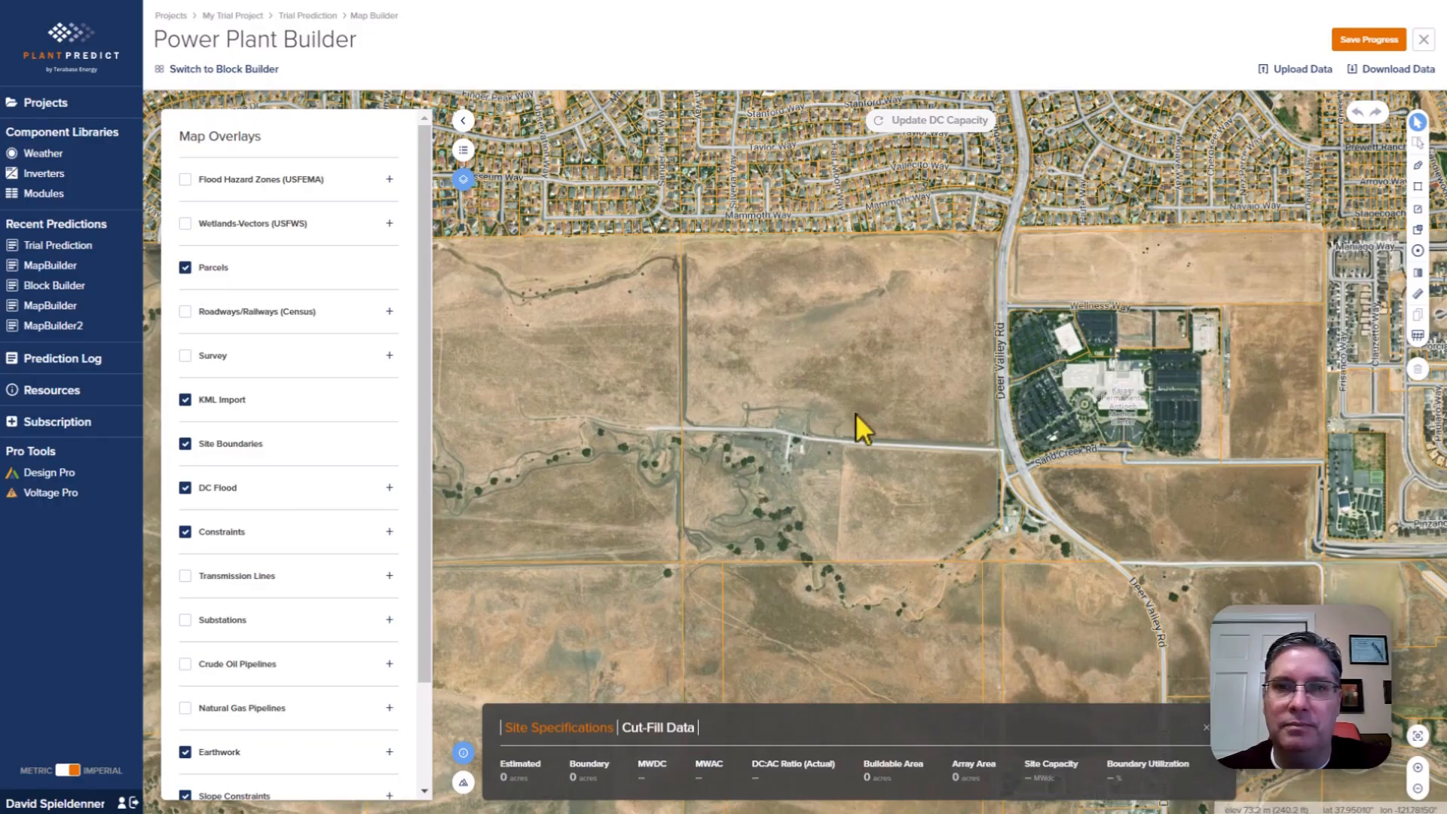
pyautogui.click(888, 422)
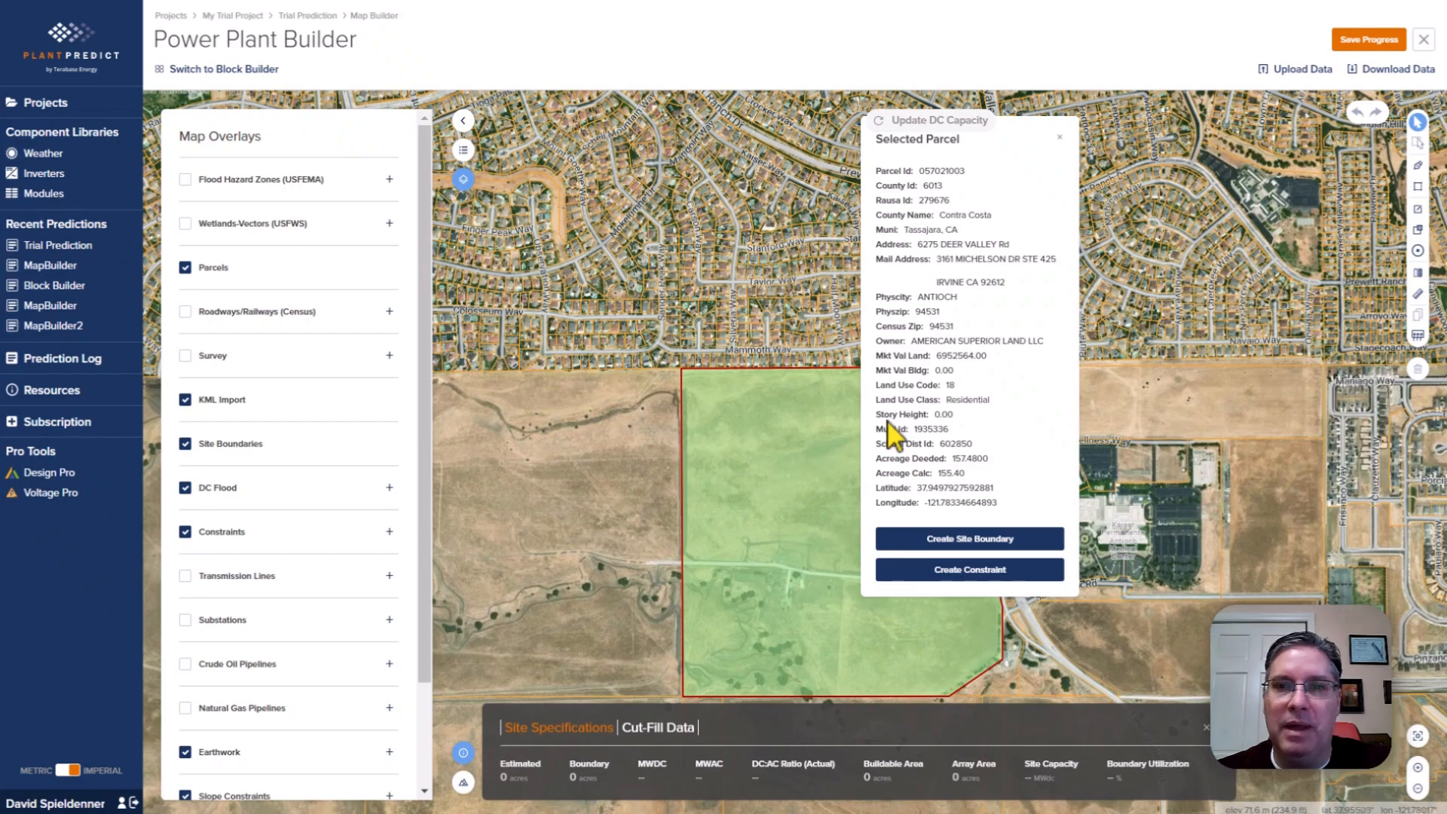
pyautogui.click(974, 540)
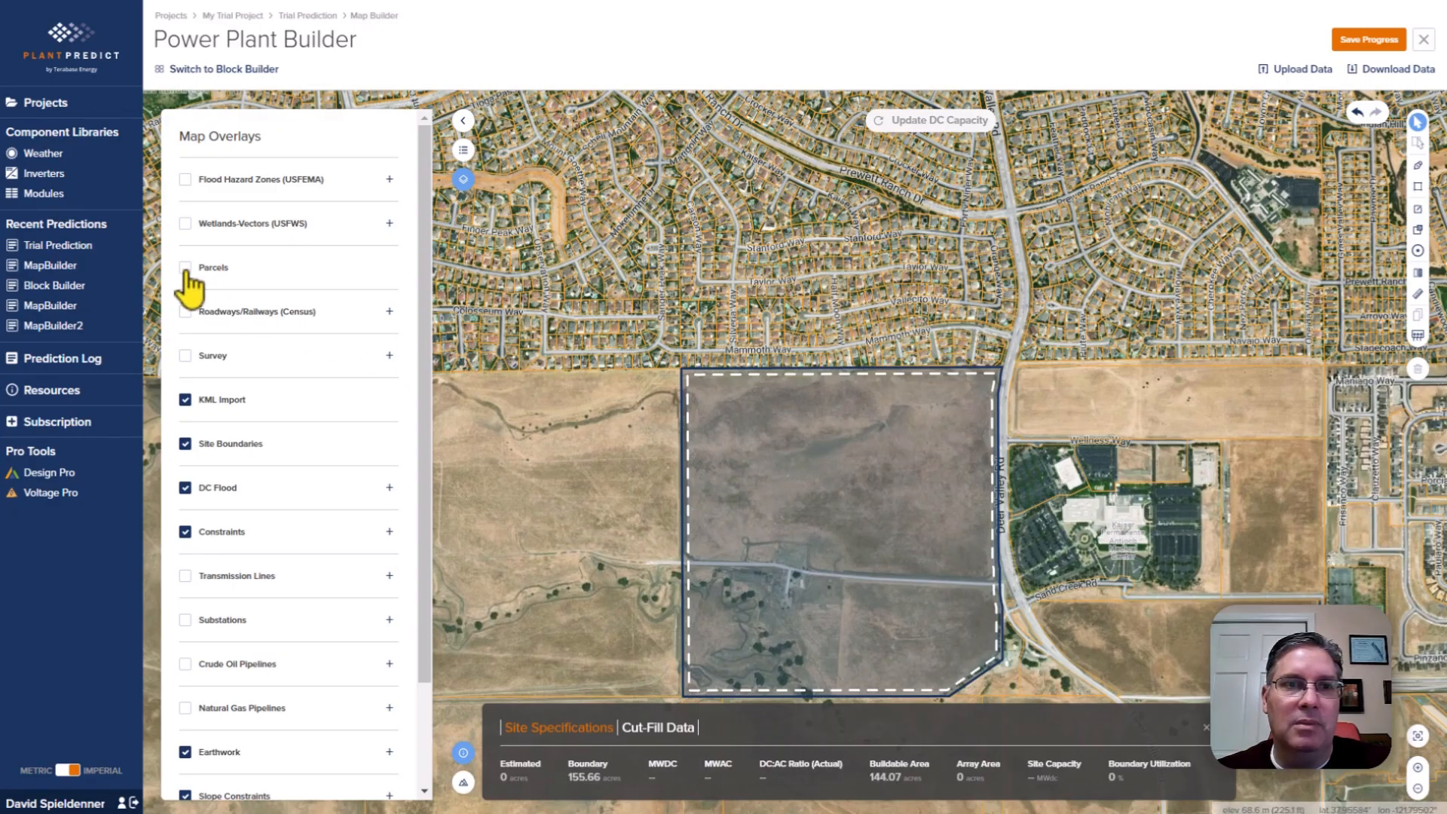
# Create all wetlands constraints from the Wetlands-Vectors (USFWS) overlay with a setback of 50 and labels included, and hide the overlay.
pyautogui.click(185, 224)
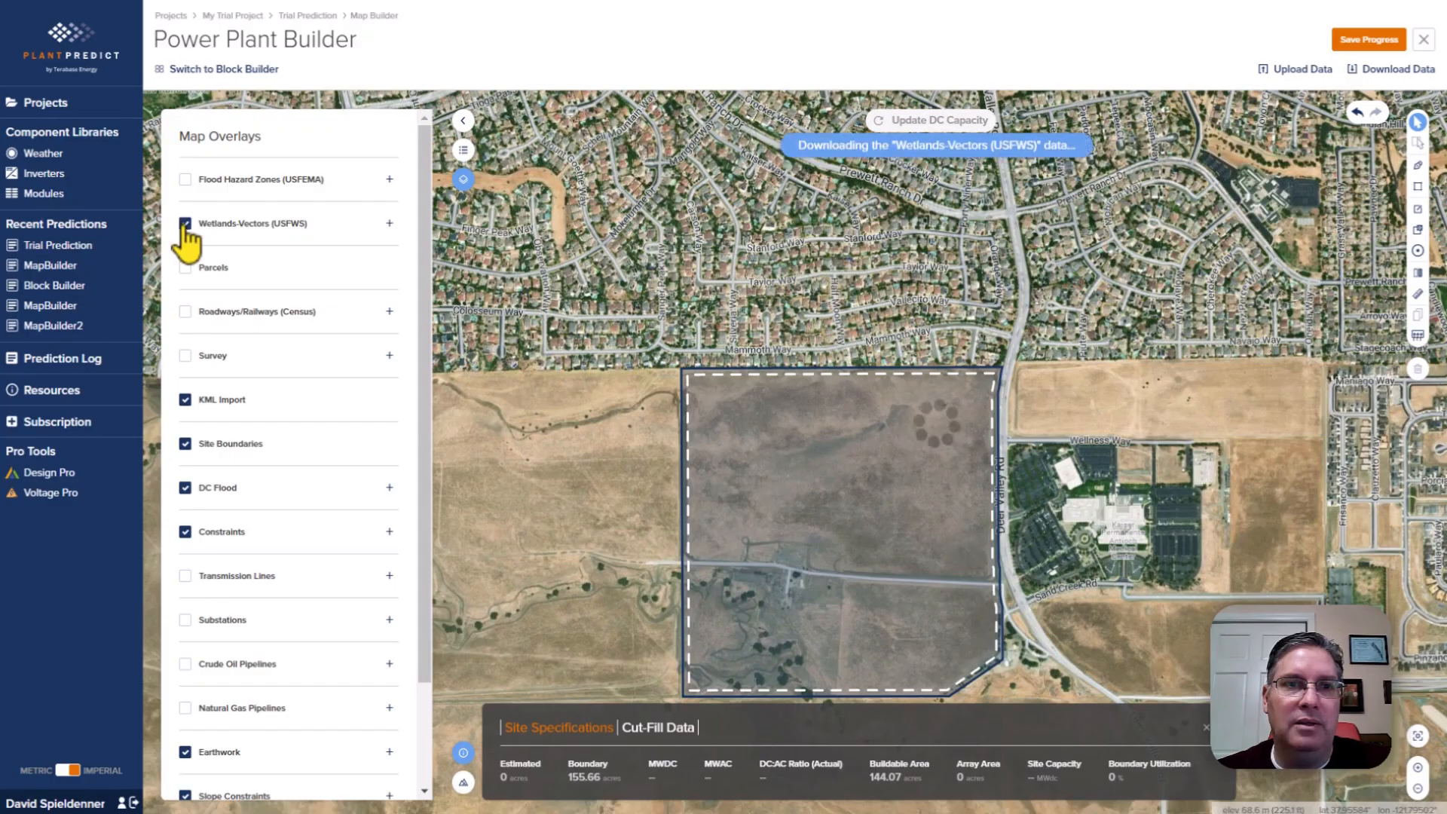
pyautogui.click(648, 595)
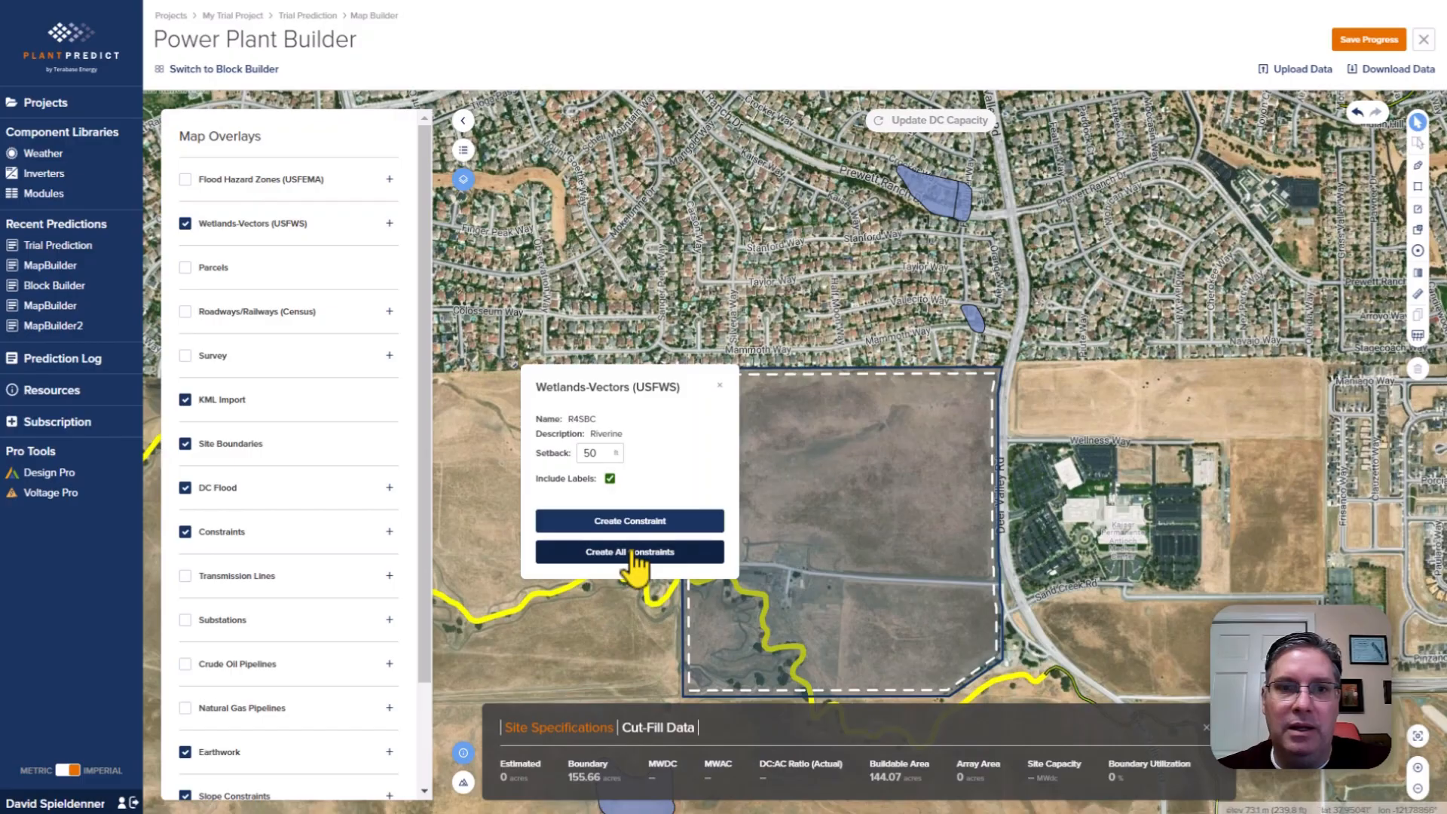
pyautogui.click(632, 553)
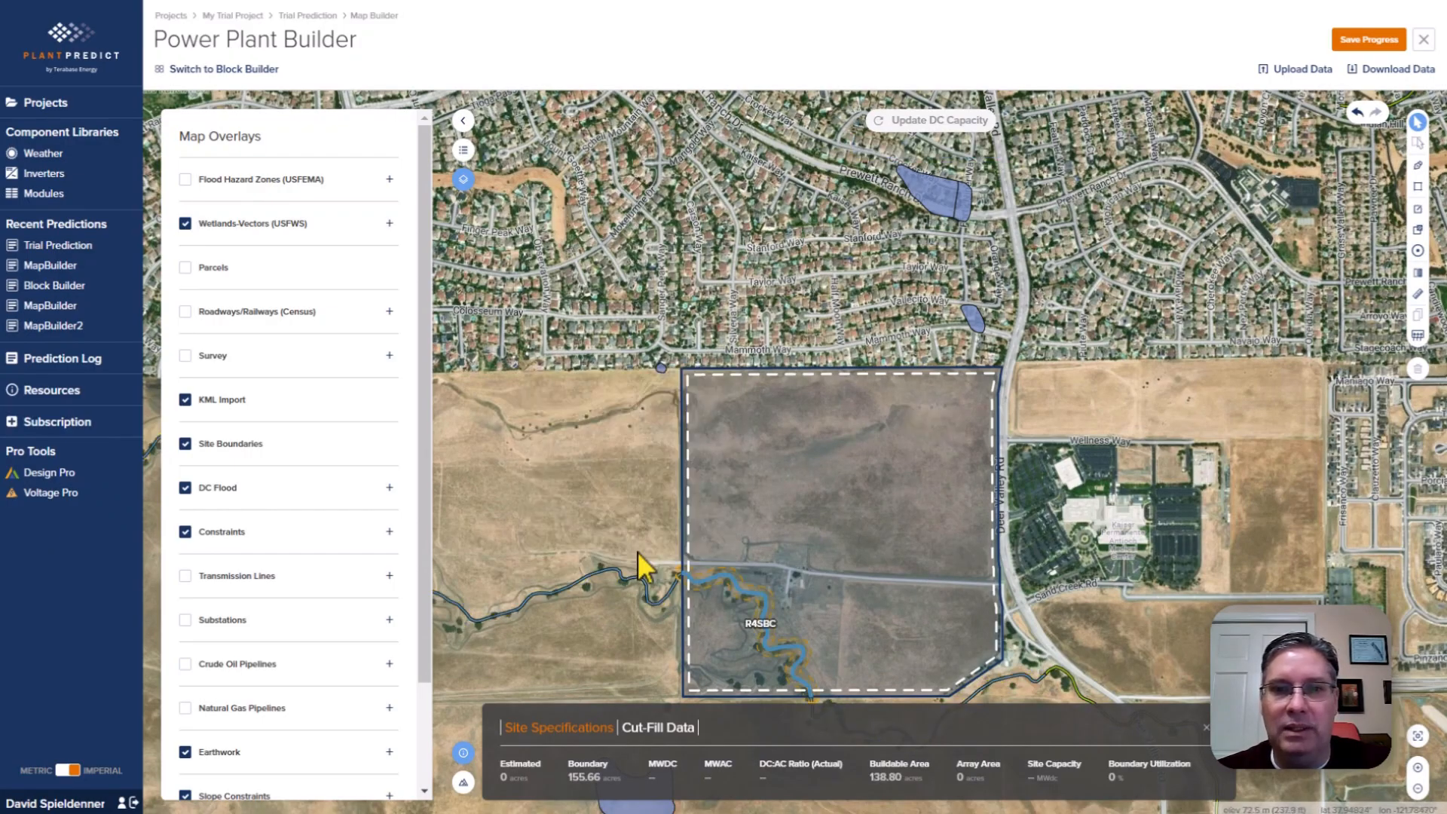
pyautogui.click(187, 225)
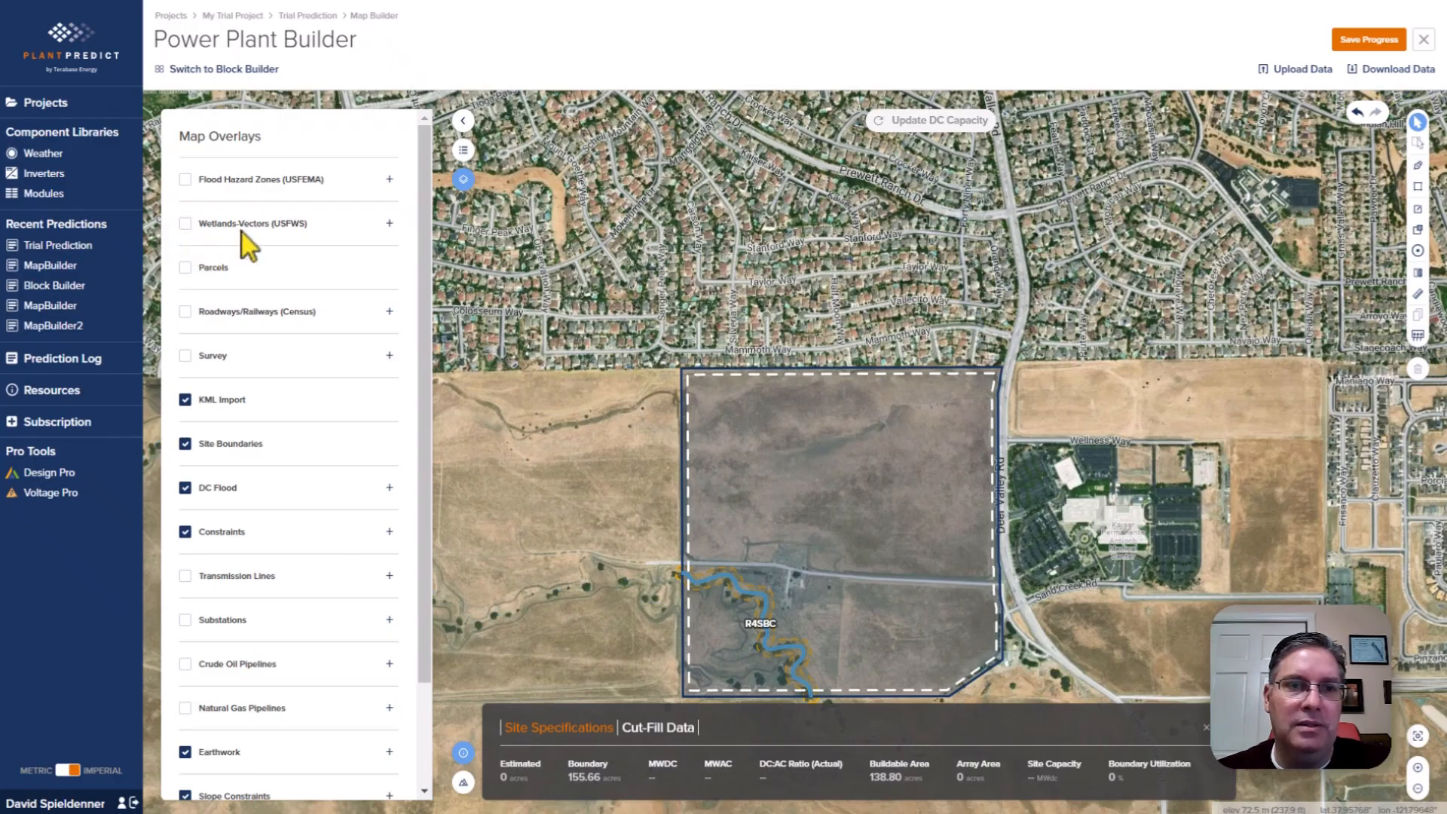
# Check the area around the site with the Transmission Lines overlay, and turn the overlay off again.
pyautogui.click(186, 577)
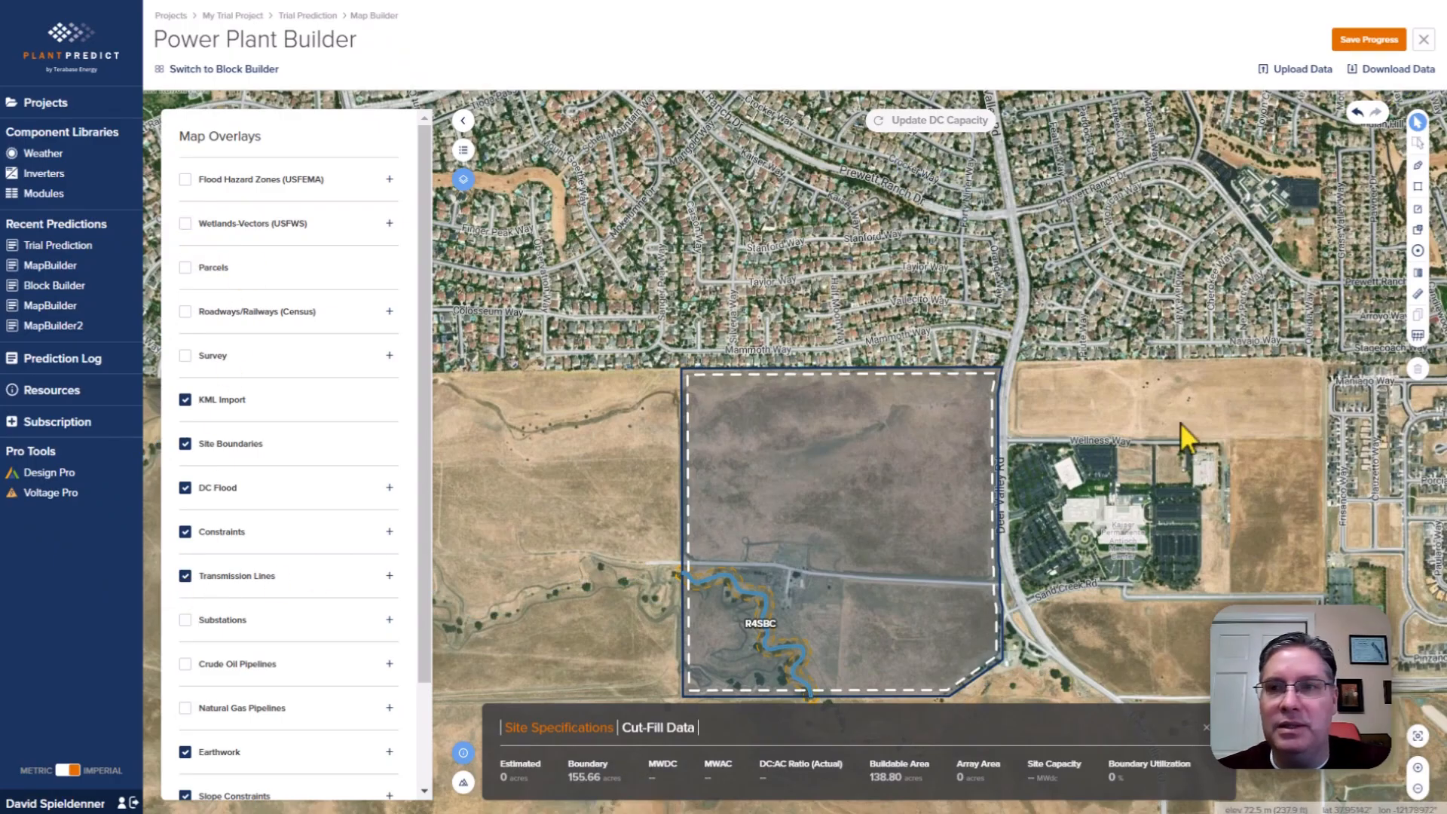
pyautogui.scroll(-2, 1181, 423)
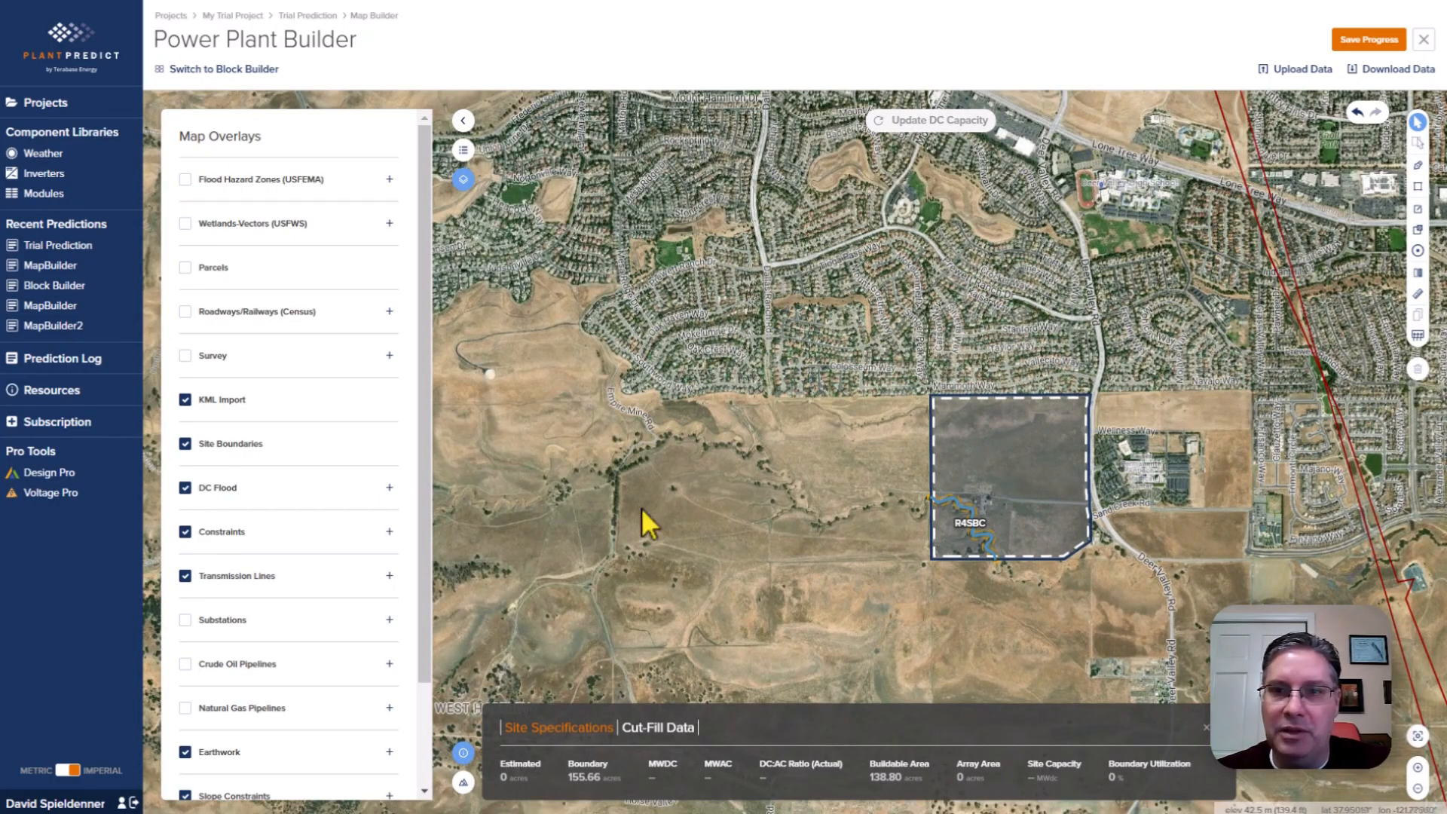
pyautogui.click(184, 577)
# Turn on the Crude Oil Pipelines and Natural Gas Pipelines overlays and examine the area east of the site.
pyautogui.click(184, 664)
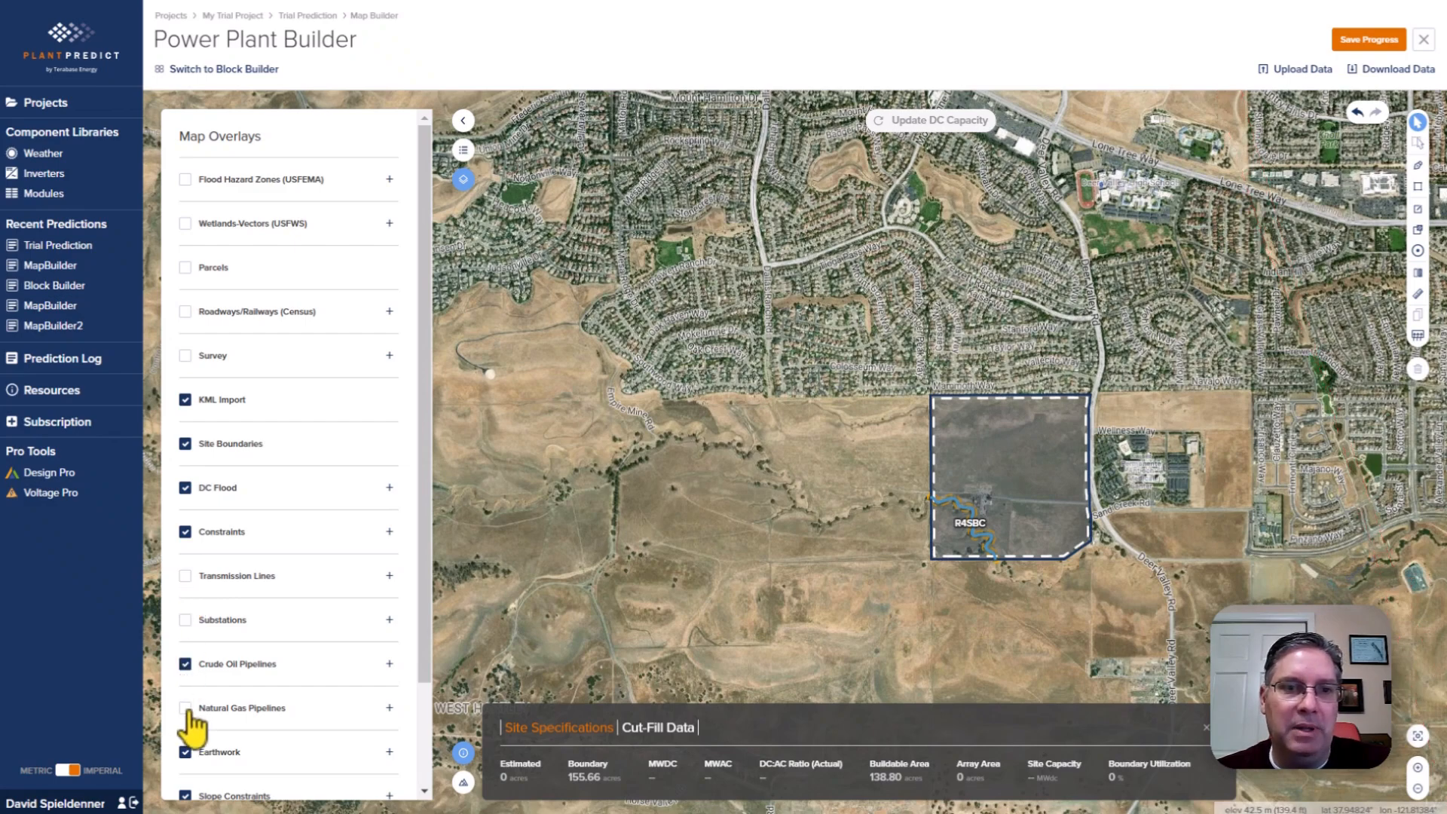
pyautogui.click(186, 709)
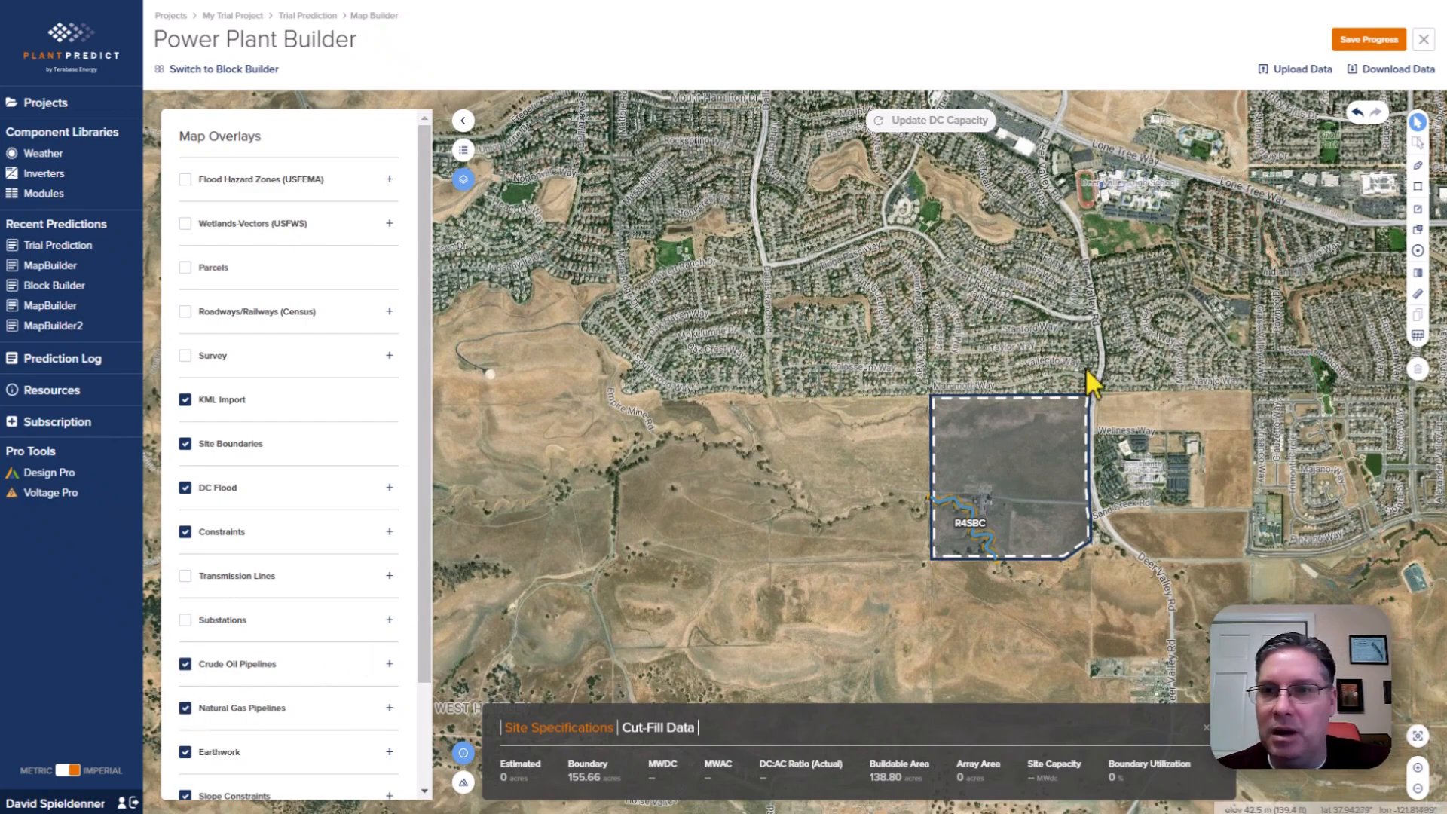
pyautogui.moveTo(1138, 362); pyautogui.dragTo(861, 368)
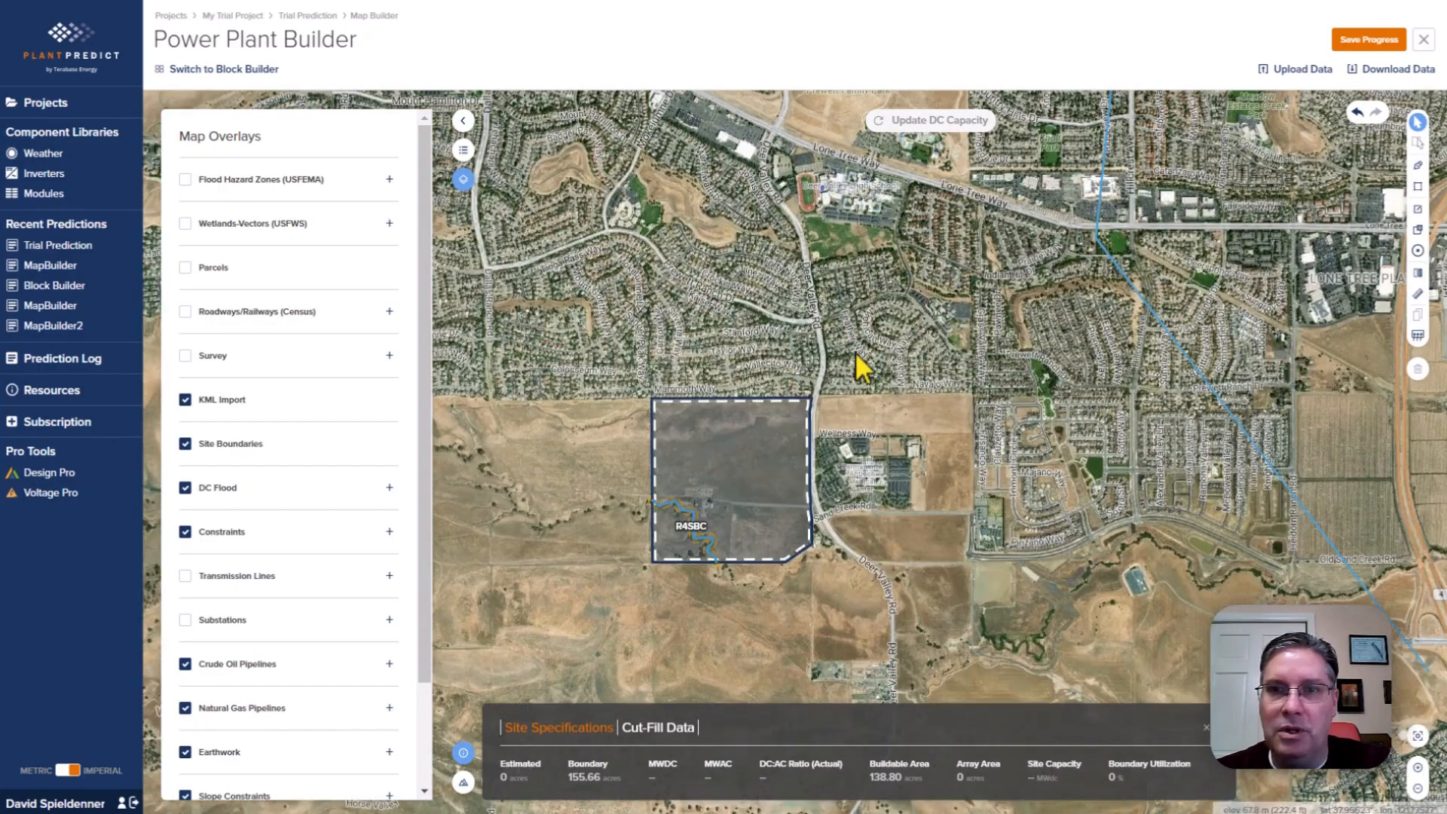
# Check the details of the natural gas pipeline northeast of the site, and dismiss them without creating a constraint.
pyautogui.click(1133, 293)
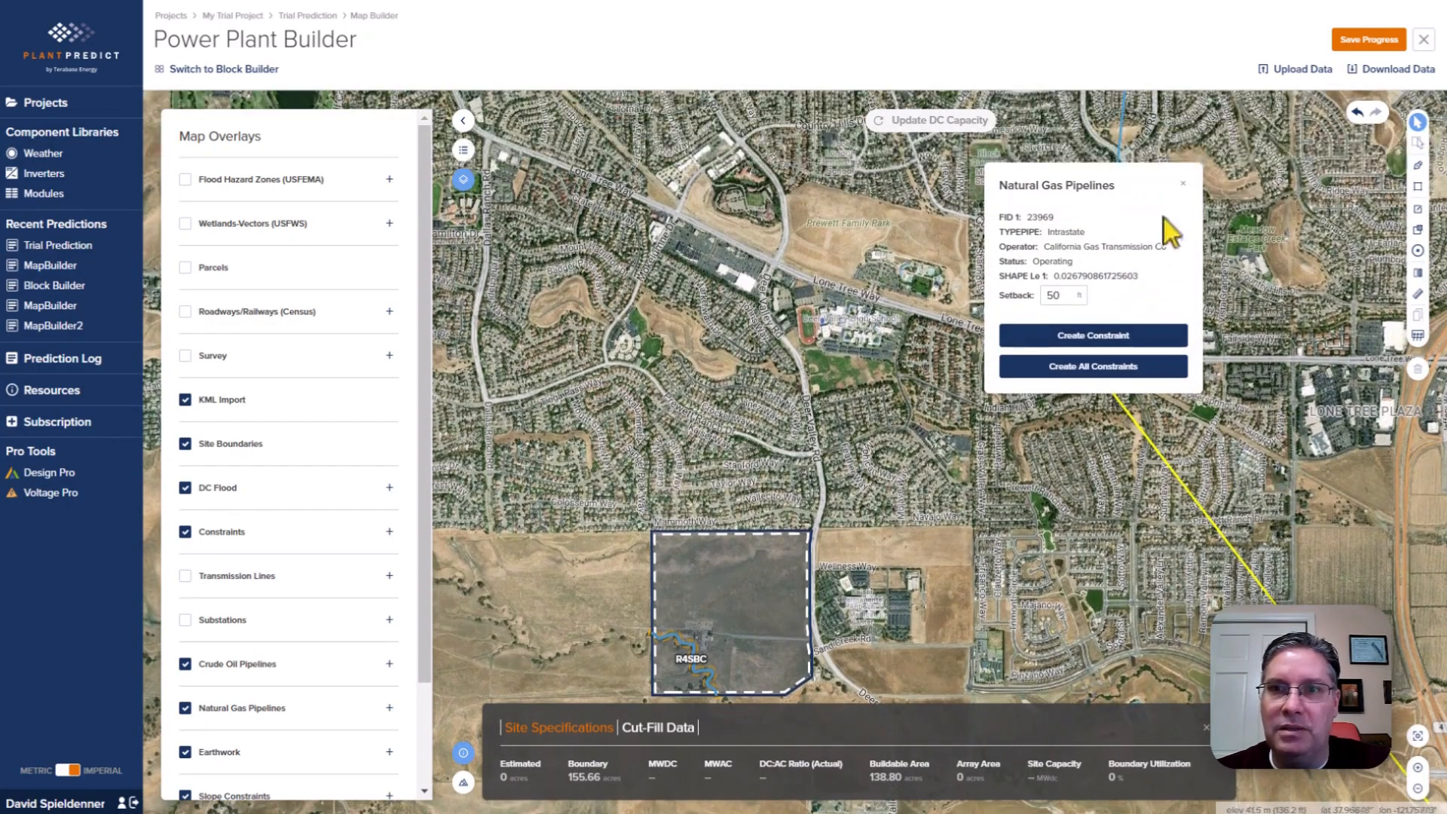
pyautogui.click(1183, 184)
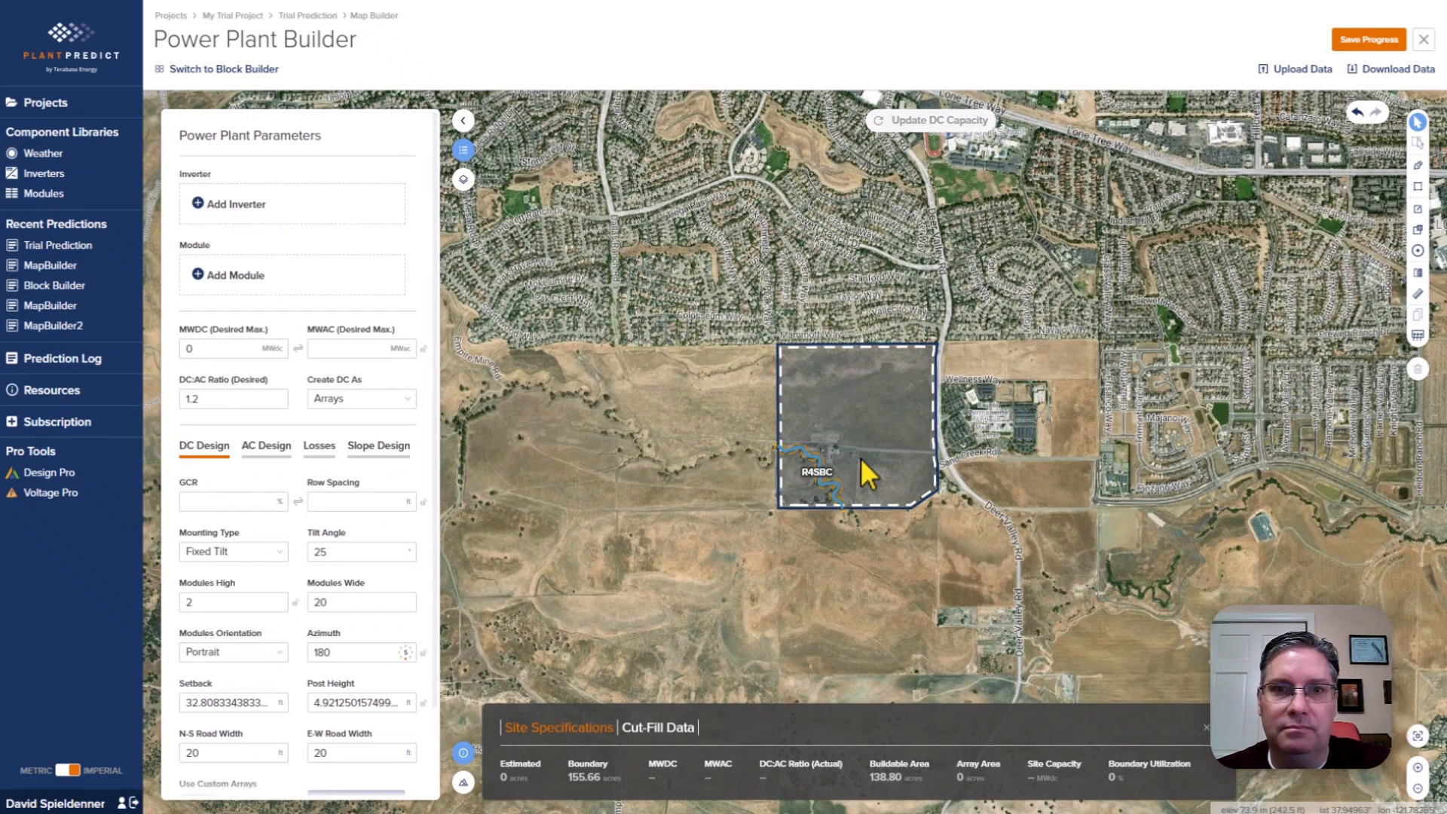
# Add the global Demo Central 2500 inverter to the power plant parameters.
pyautogui.scroll(3, 861, 459)
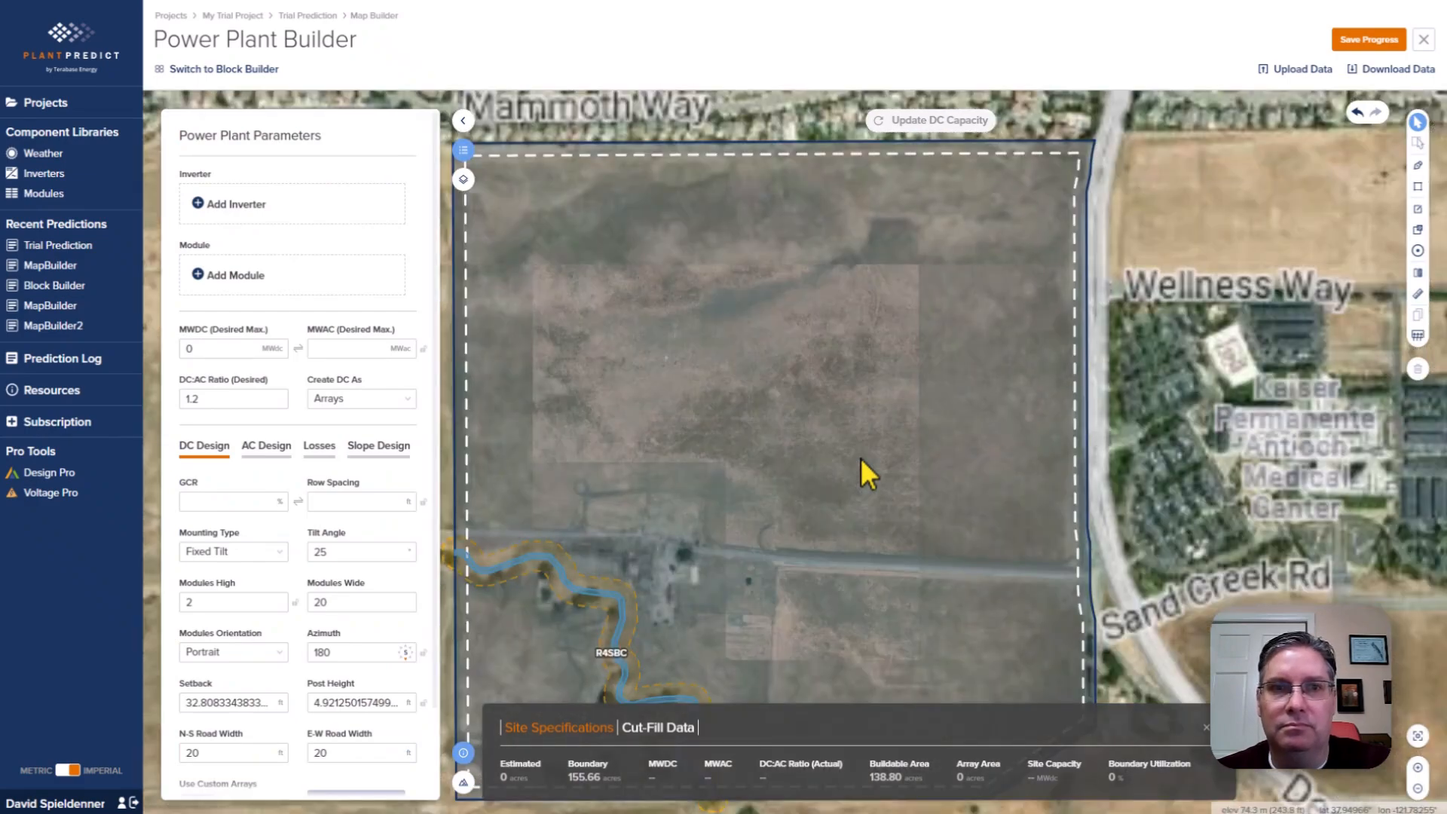
pyautogui.scroll(-2, 861, 459)
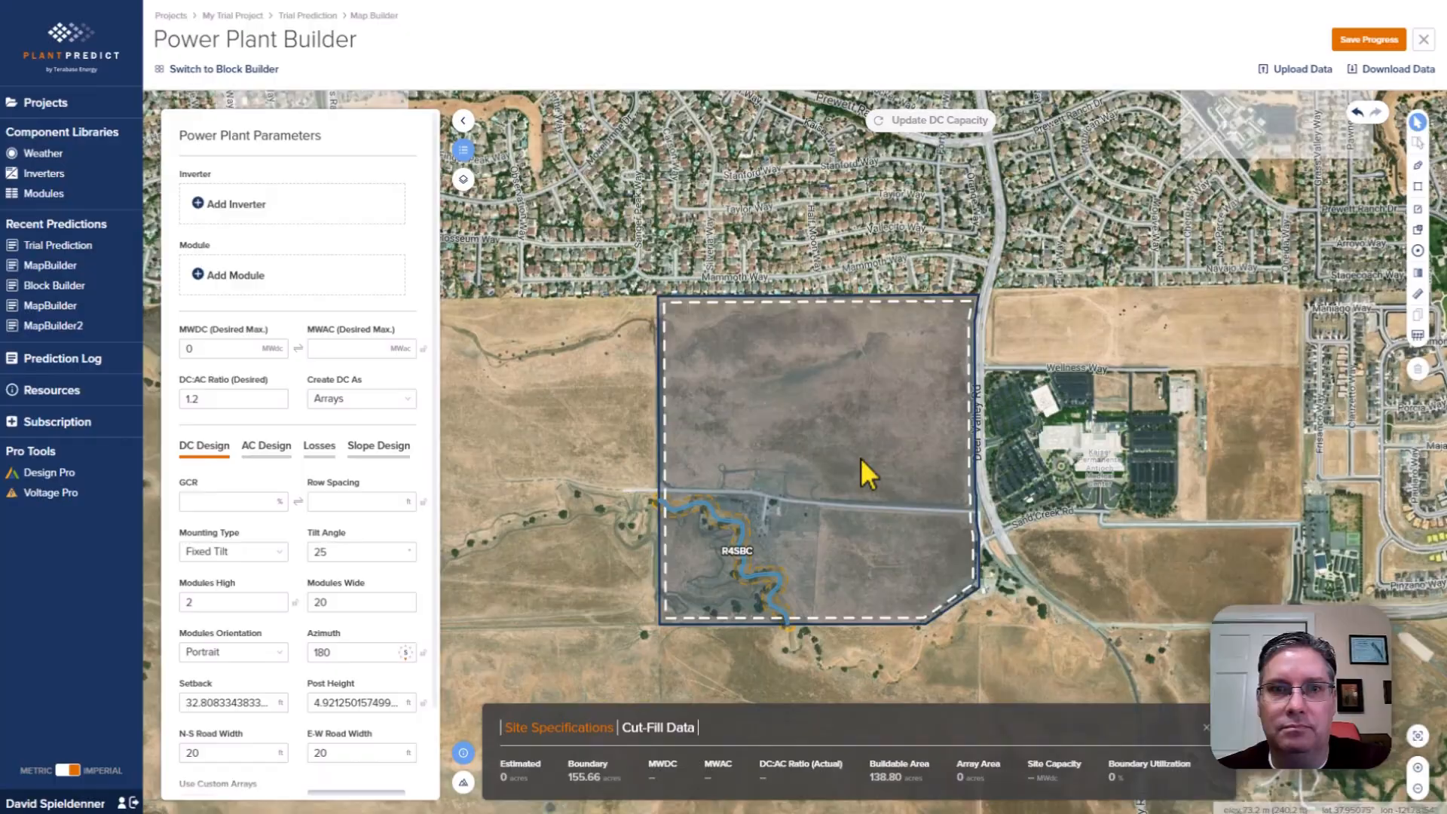
pyautogui.scroll(-2, 861, 459)
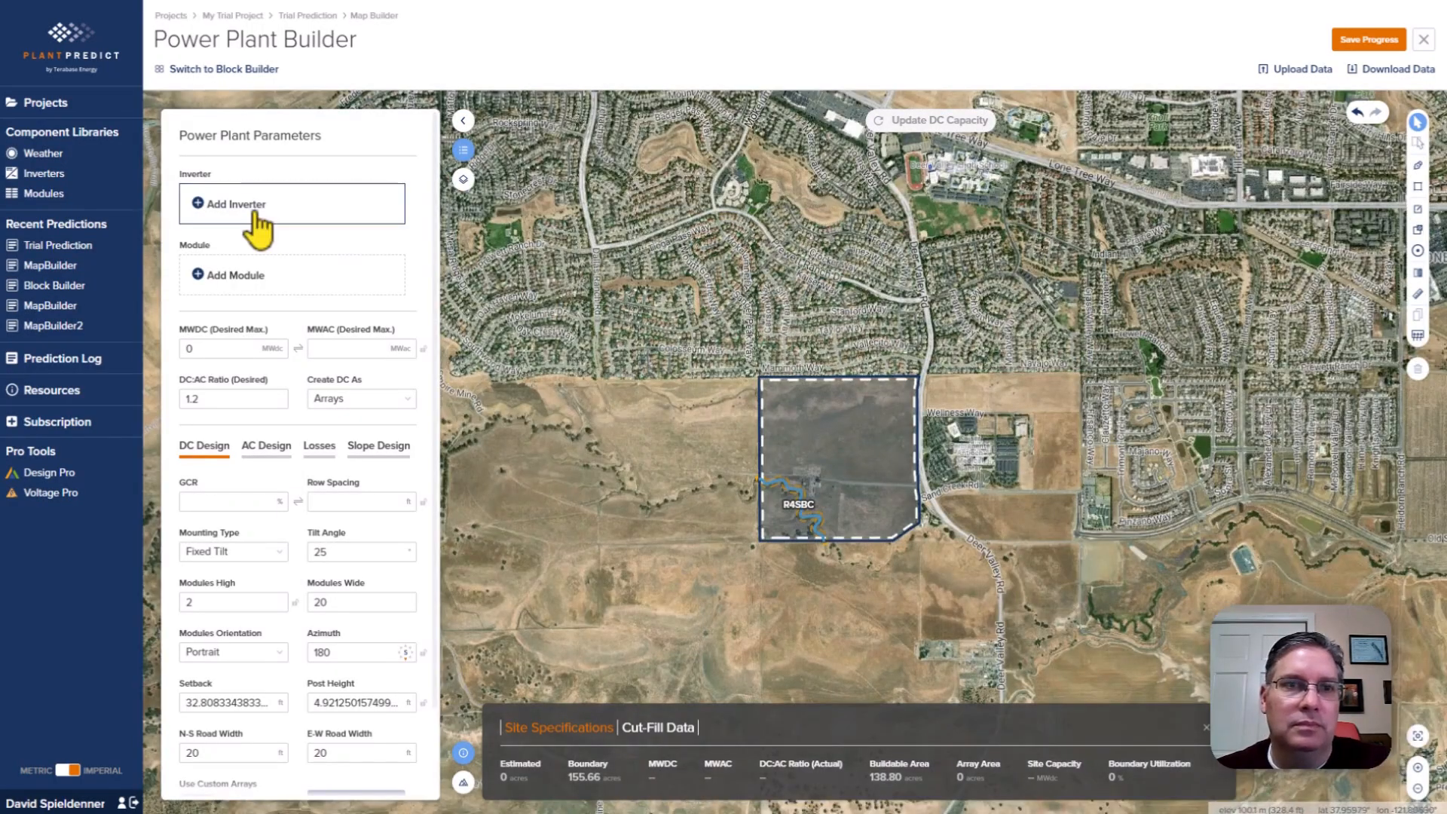
pyautogui.click(256, 219)
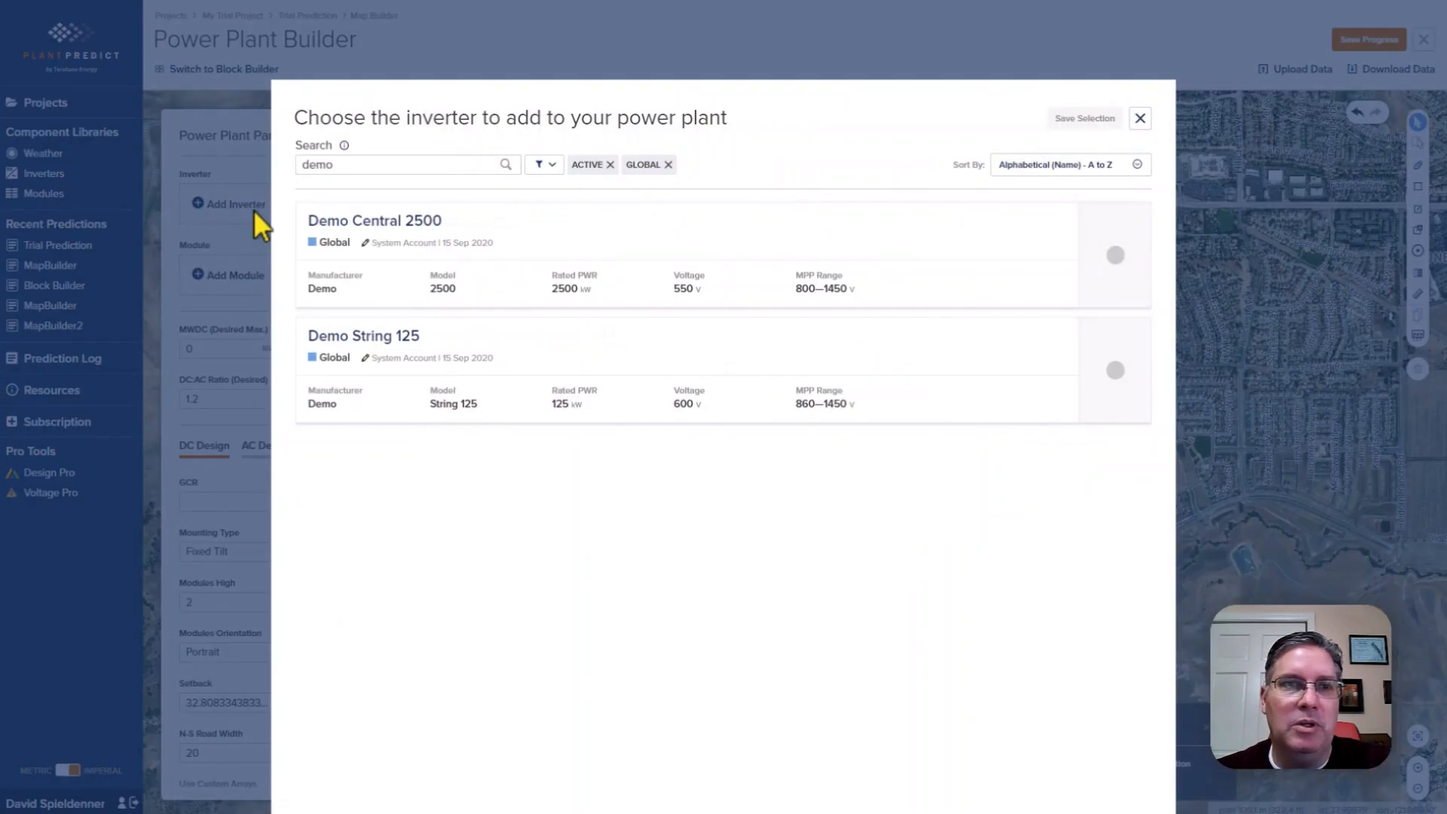
pyautogui.click(392, 240)
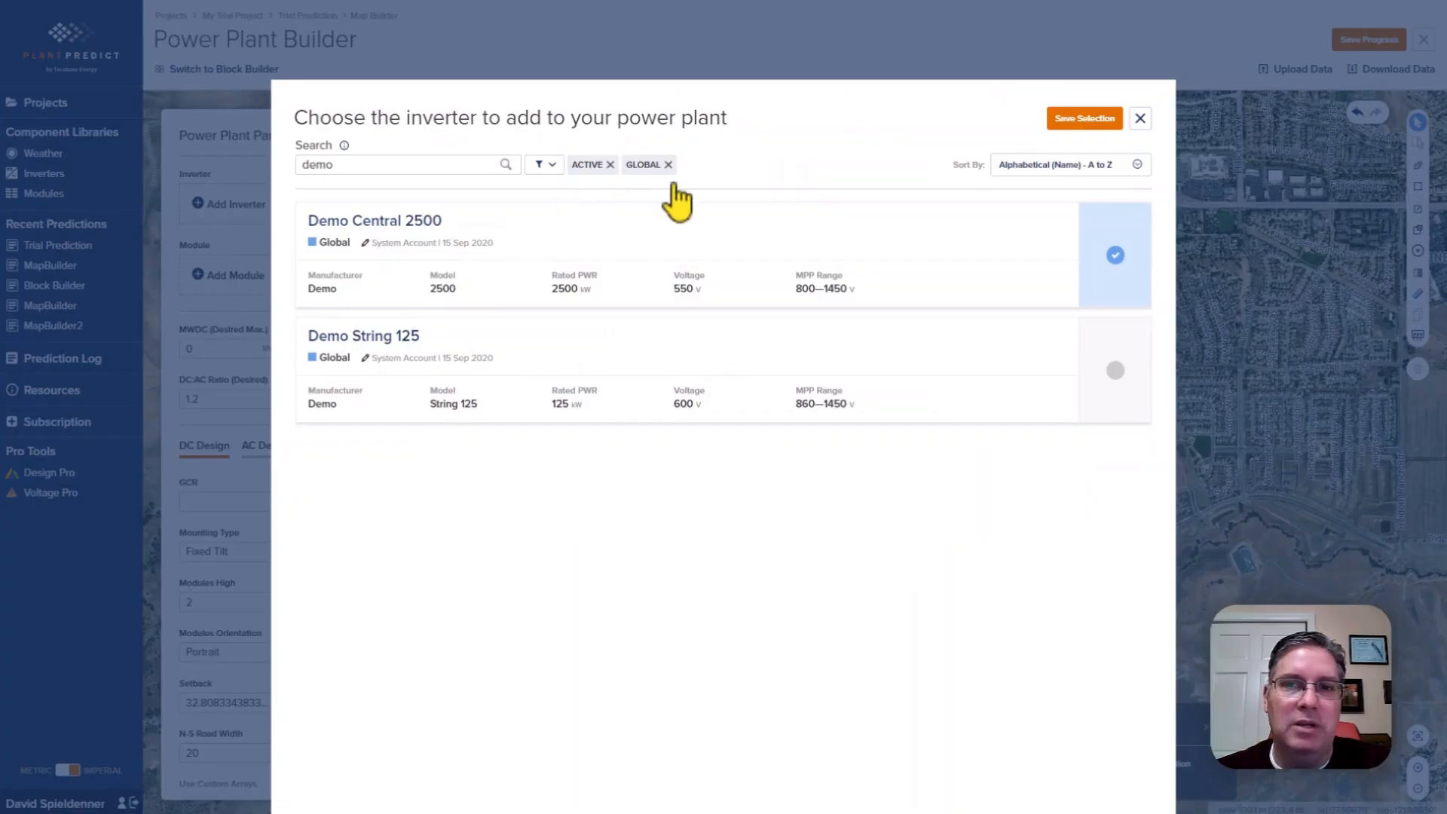
pyautogui.click(1089, 121)
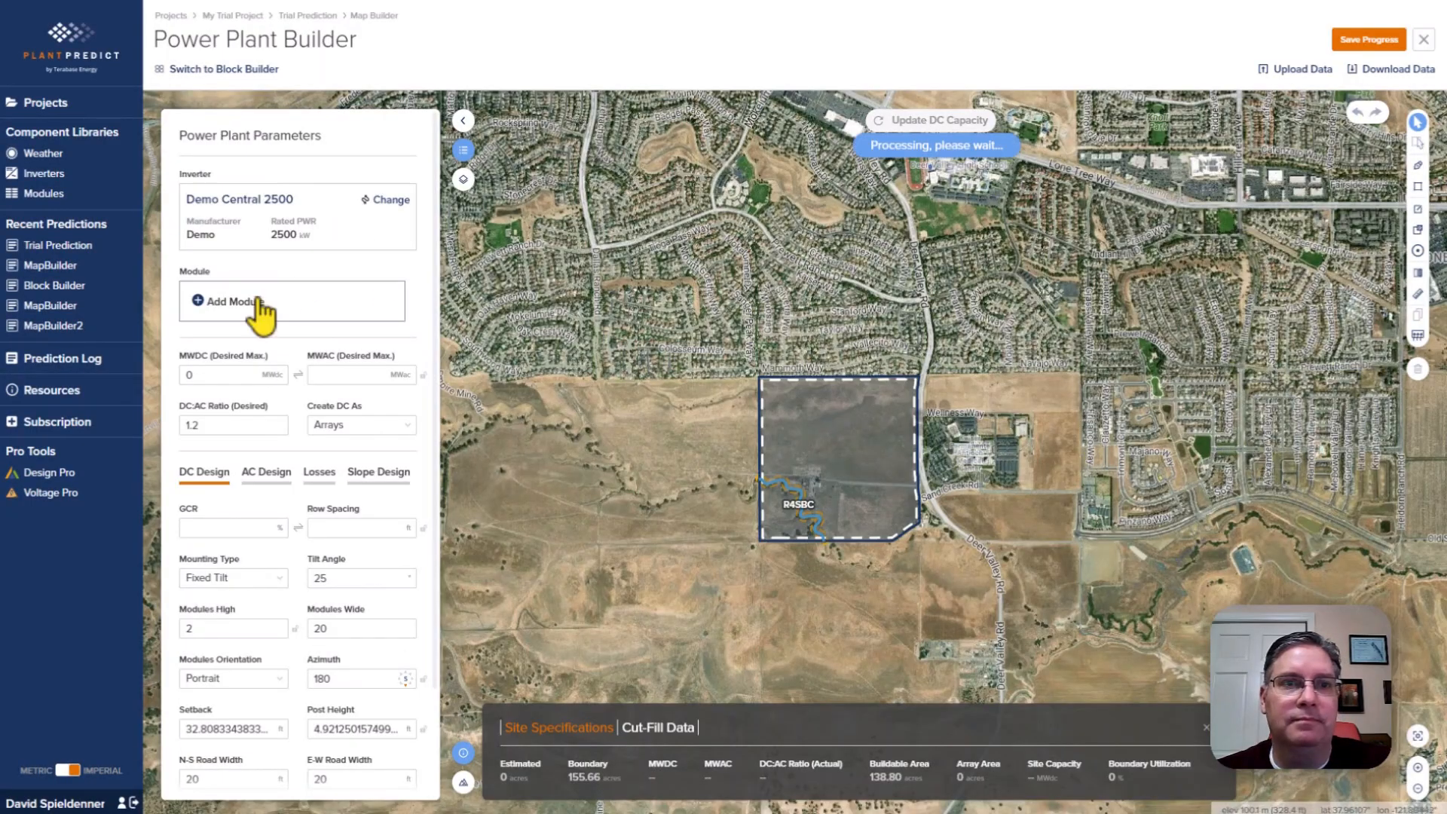
# Add the First Solar FS-7540A-TR1 CdTe September2022 module to the power plant parameters.
pyautogui.click(257, 302)
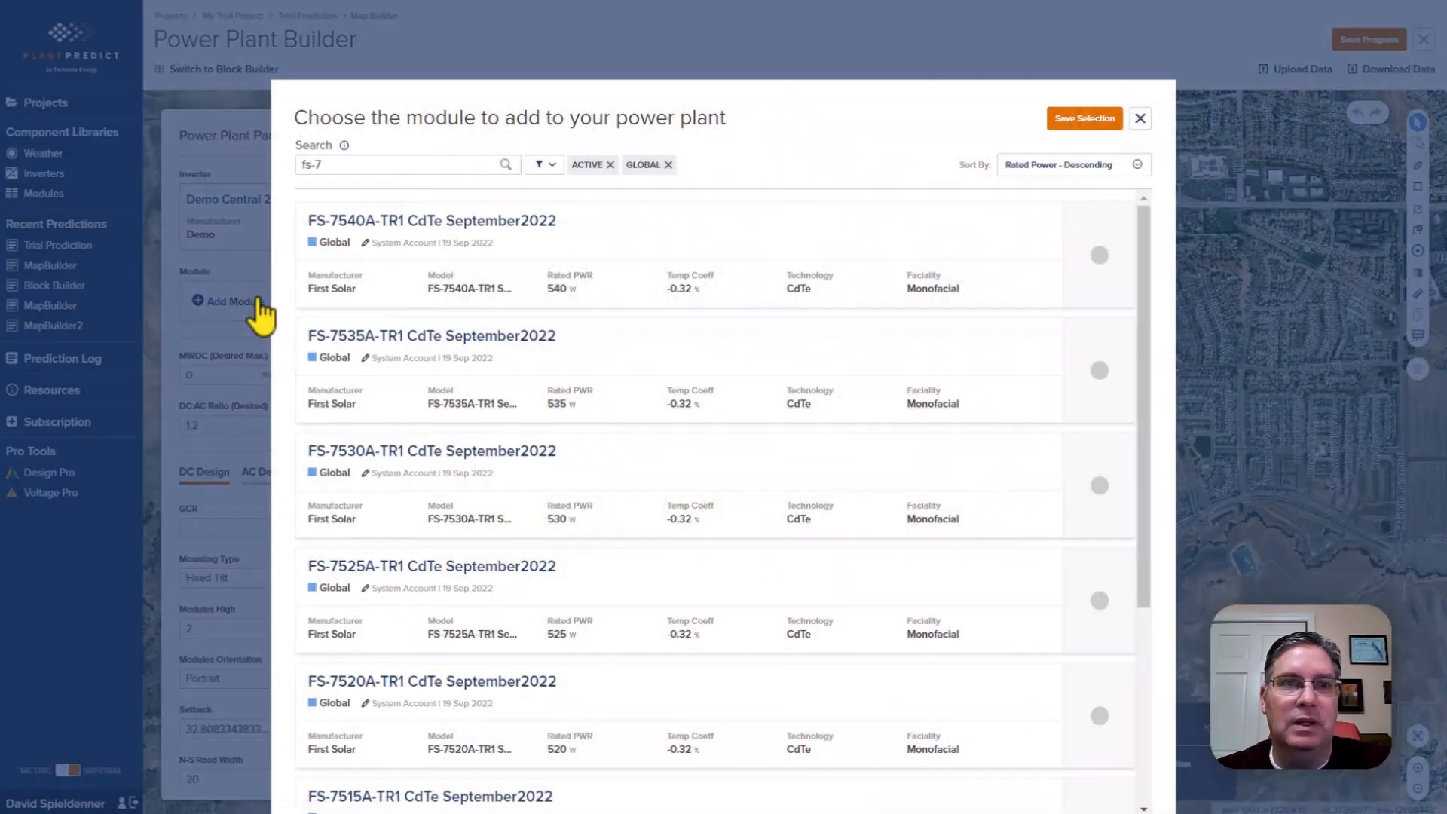
pyautogui.click(449, 233)
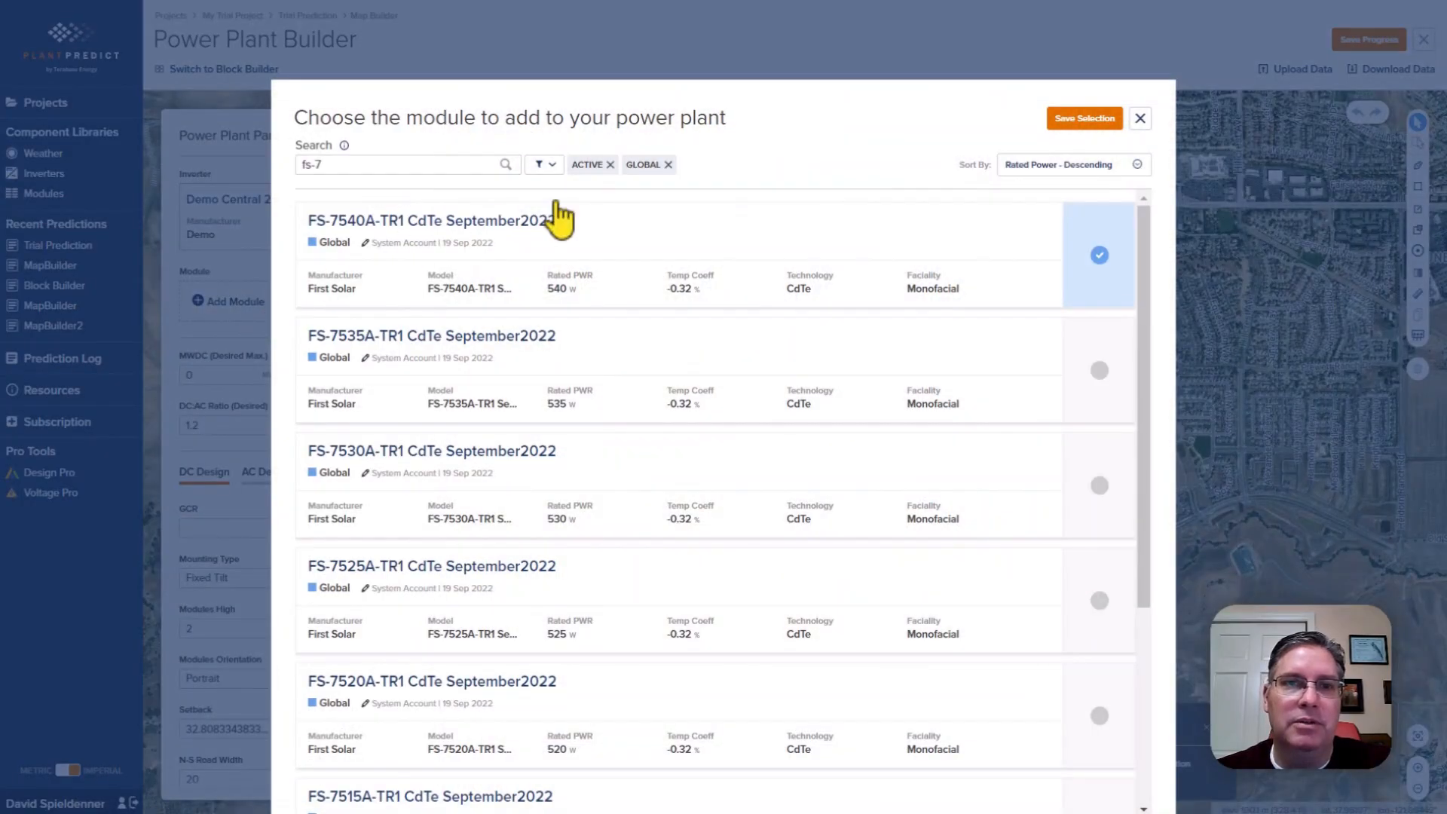
pyautogui.click(1089, 121)
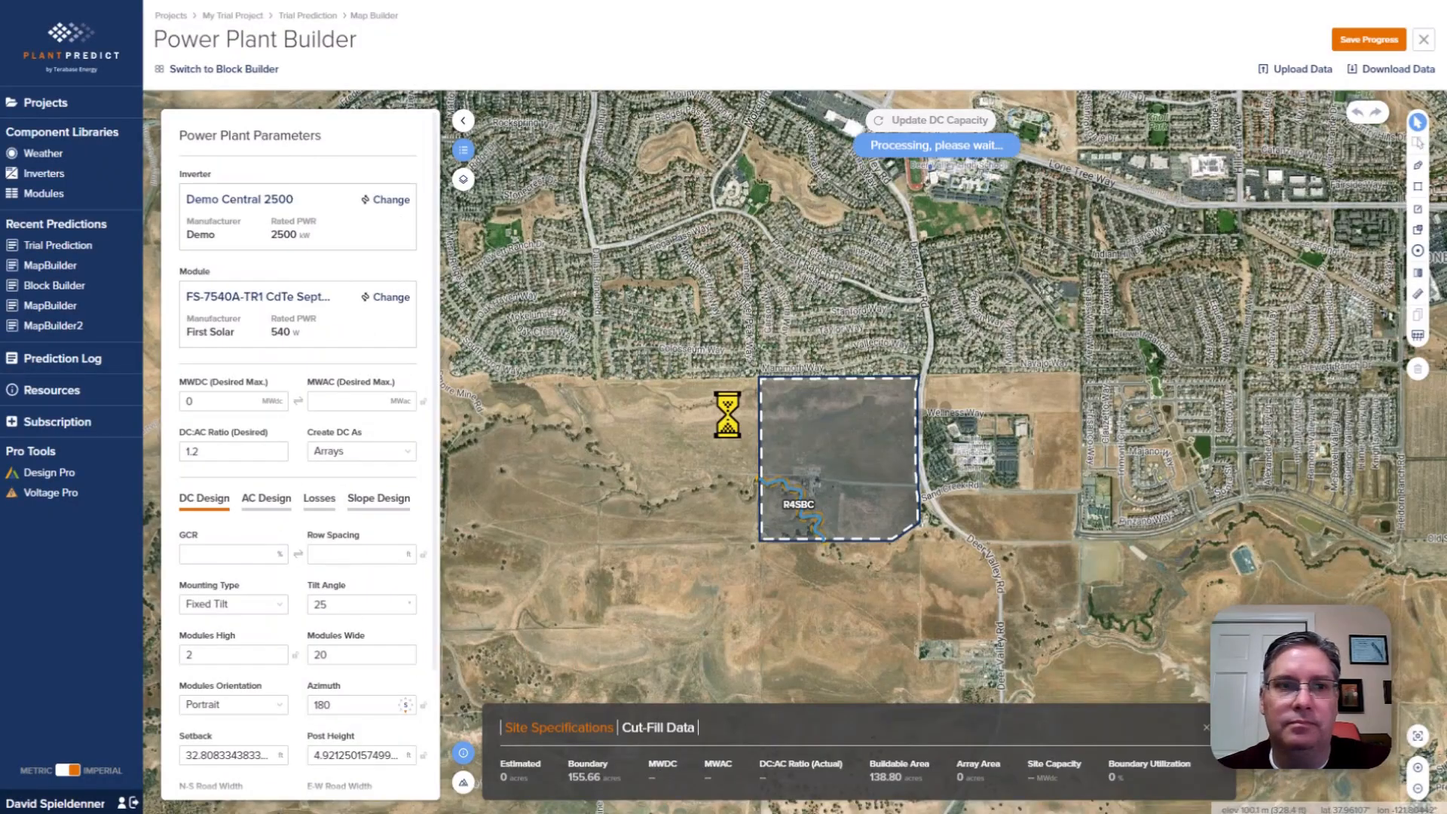
# Set the desired maximum MWDC to 40 and the GCR to 40%, with Horizontal Tracker as the mounting type.
pyautogui.doubleClick(190, 401)
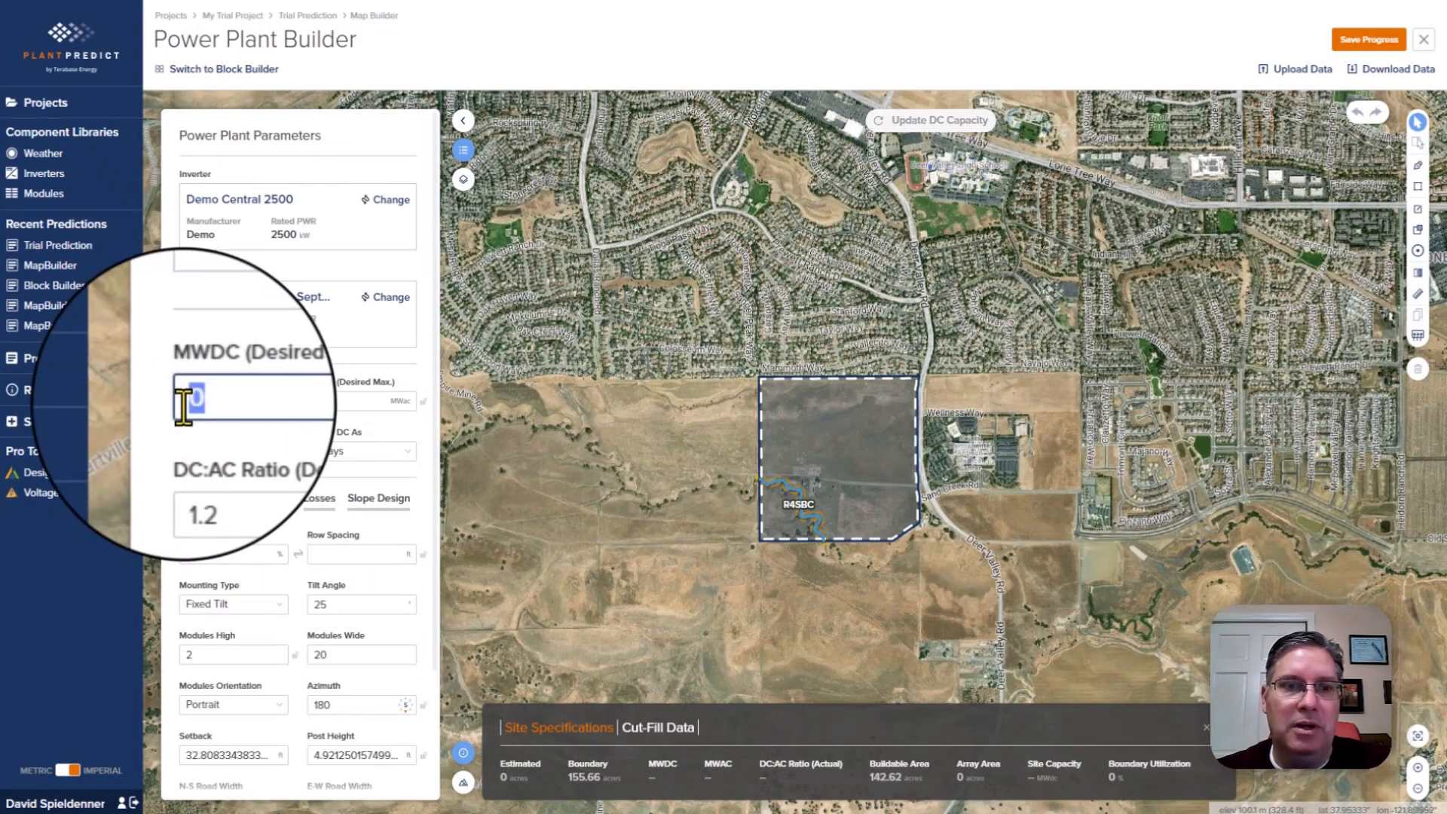
pyautogui.write('40')
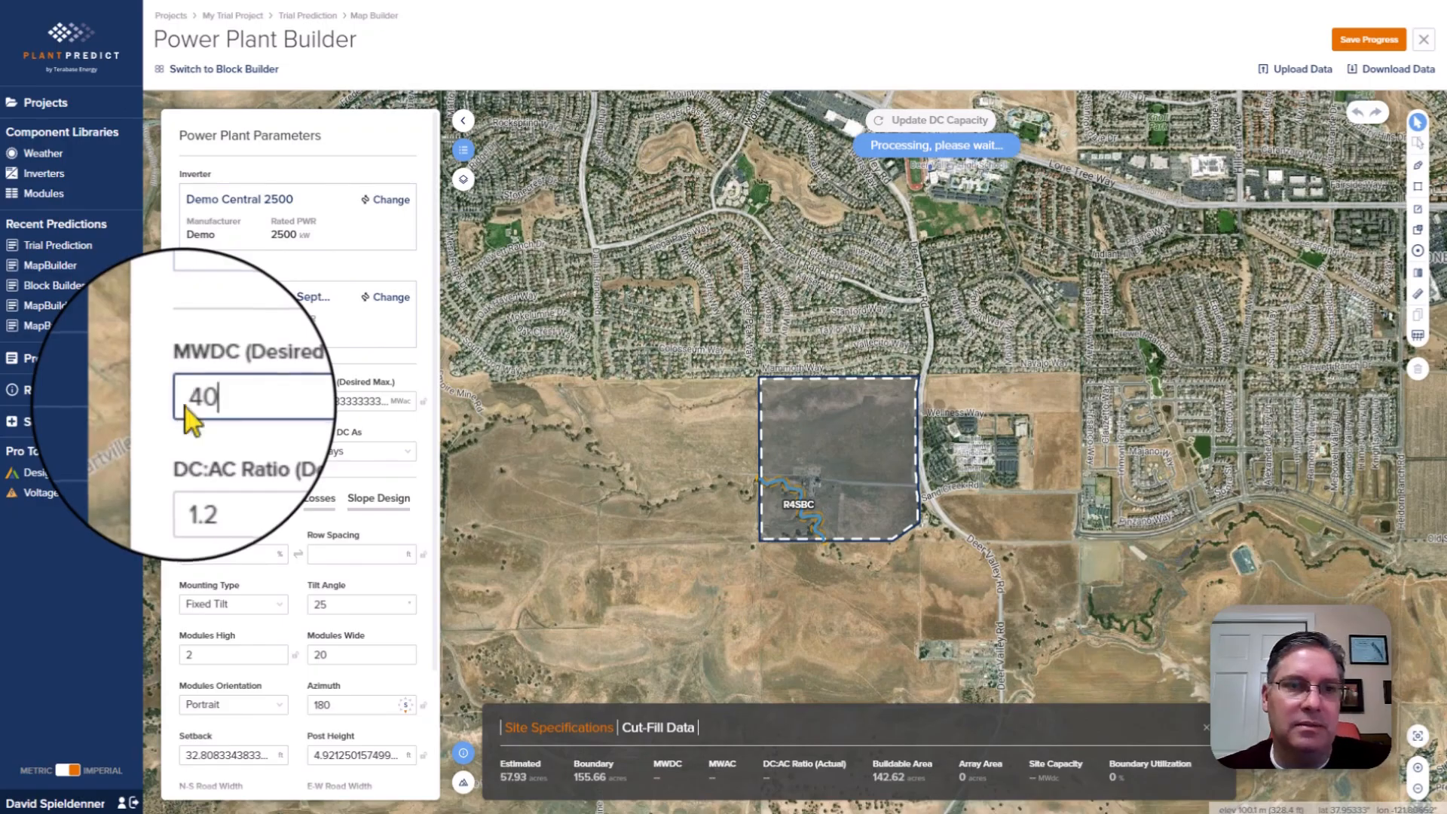
pyautogui.click(206, 554)
pyautogui.write('40')
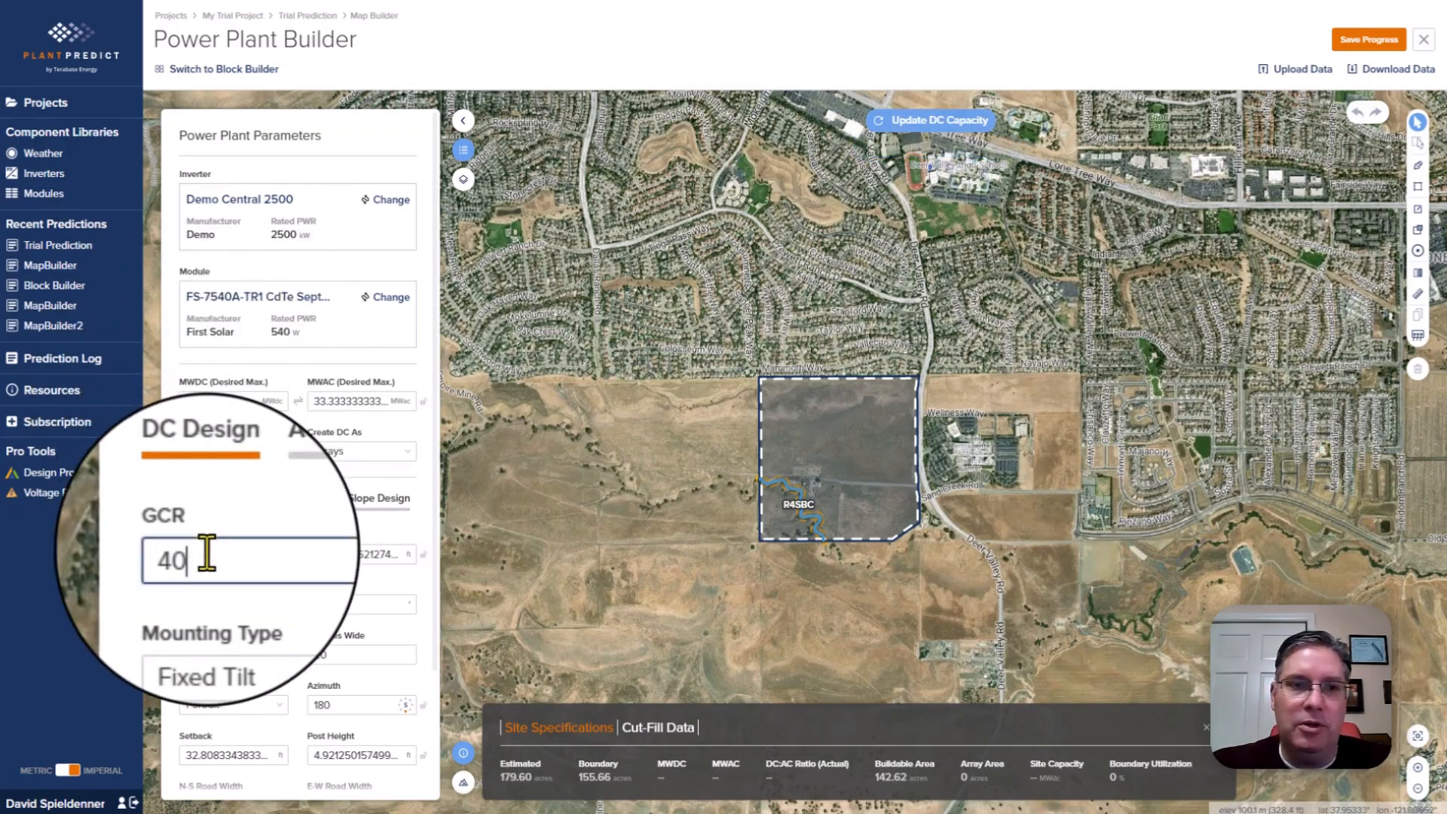
pyautogui.click(214, 599)
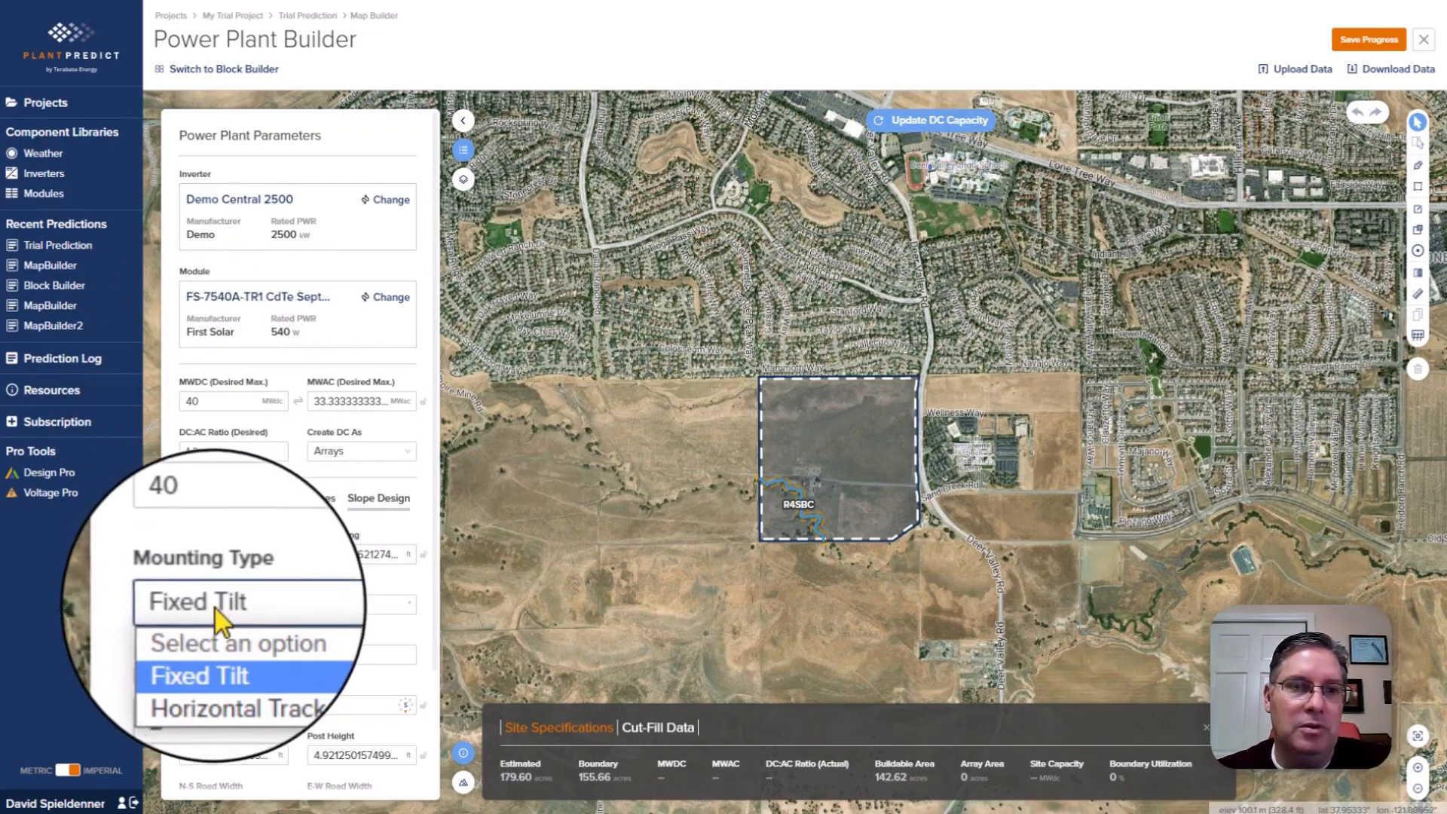
pyautogui.click(217, 653)
# Set the N-S road width to 0 ft and update the DC capacity to fill the site with arrays.
pyautogui.scroll(-3, 219, 655)
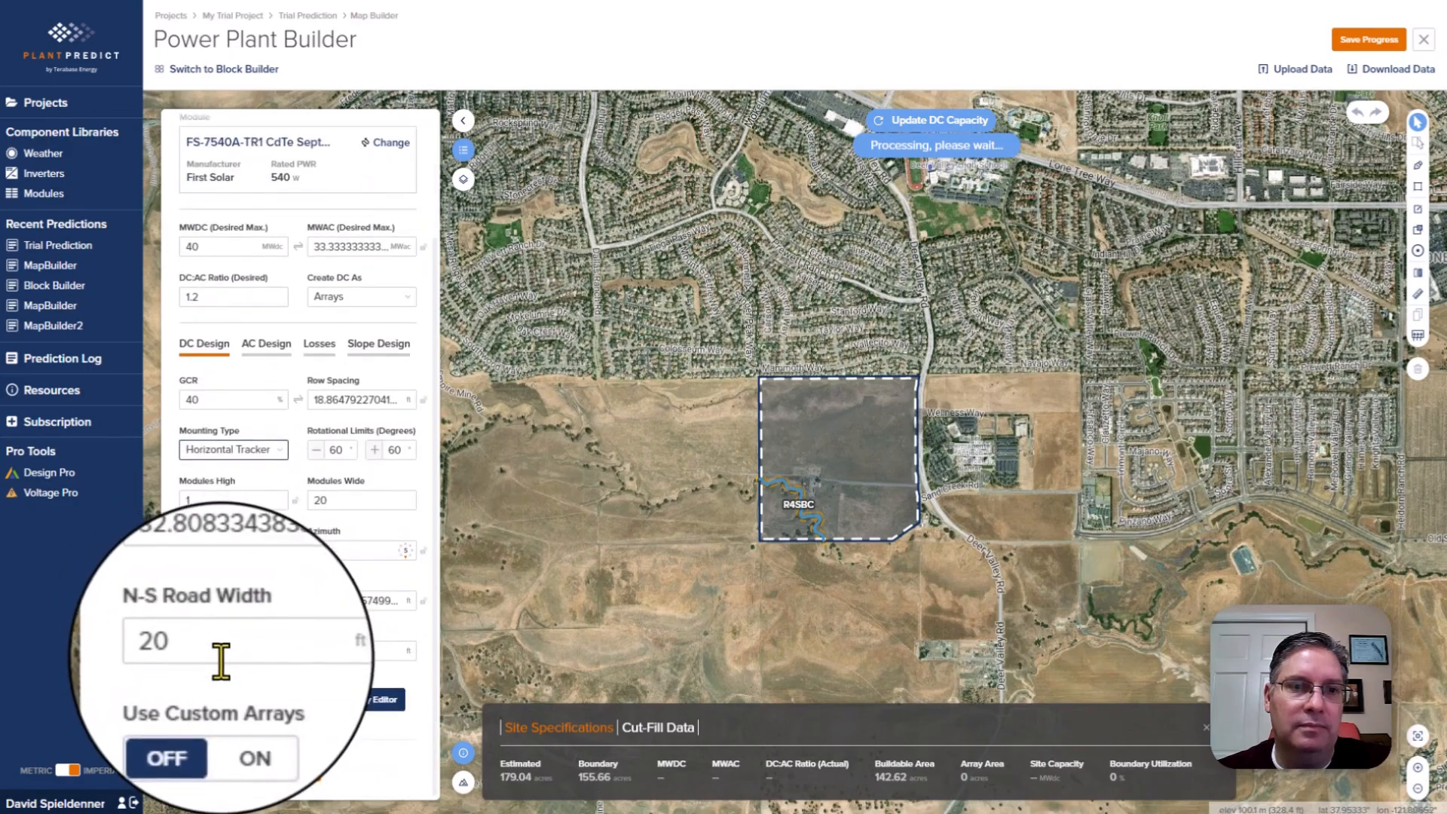
pyautogui.doubleClick(203, 659)
pyautogui.write('0')
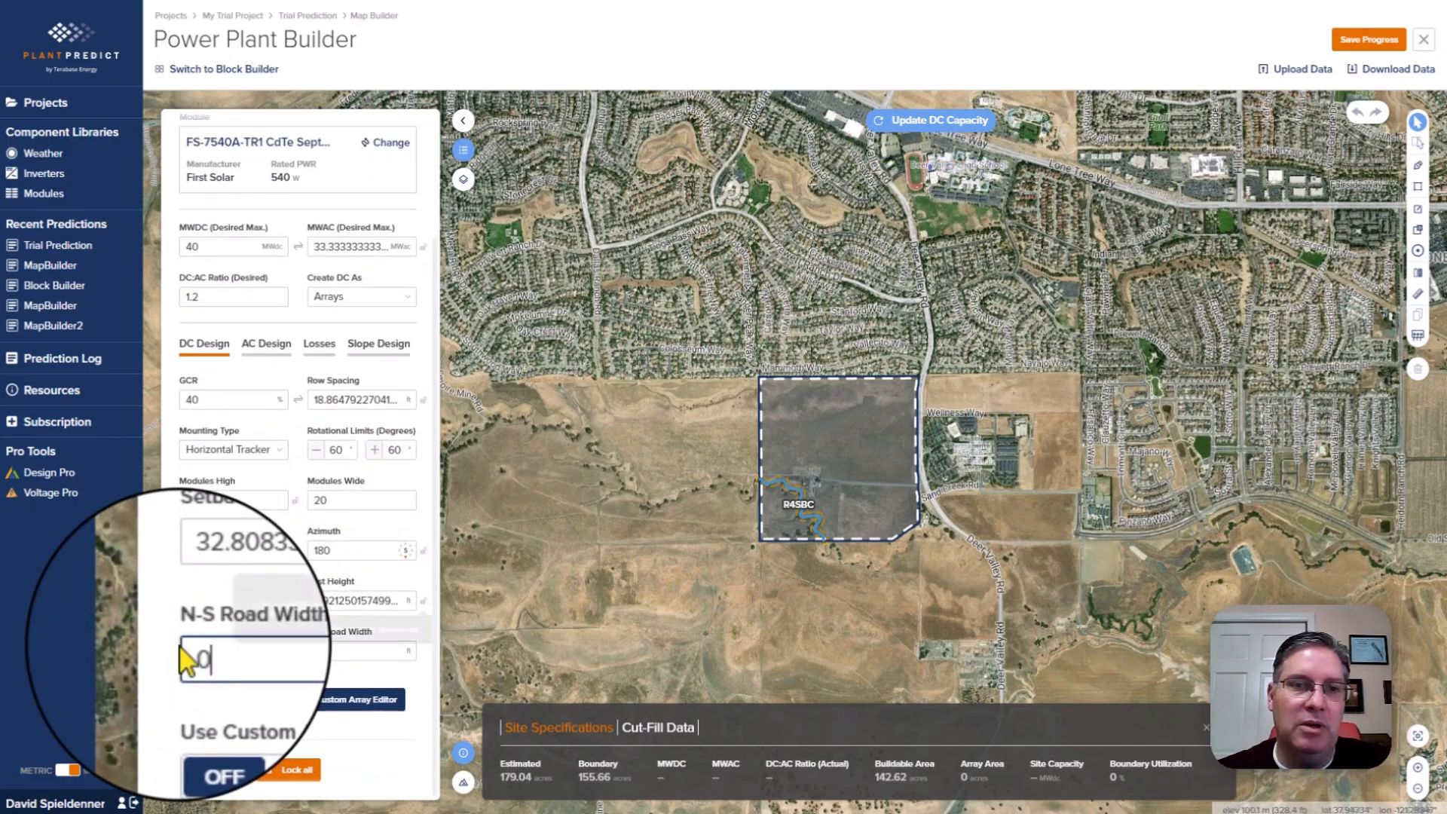
pyautogui.click(936, 122)
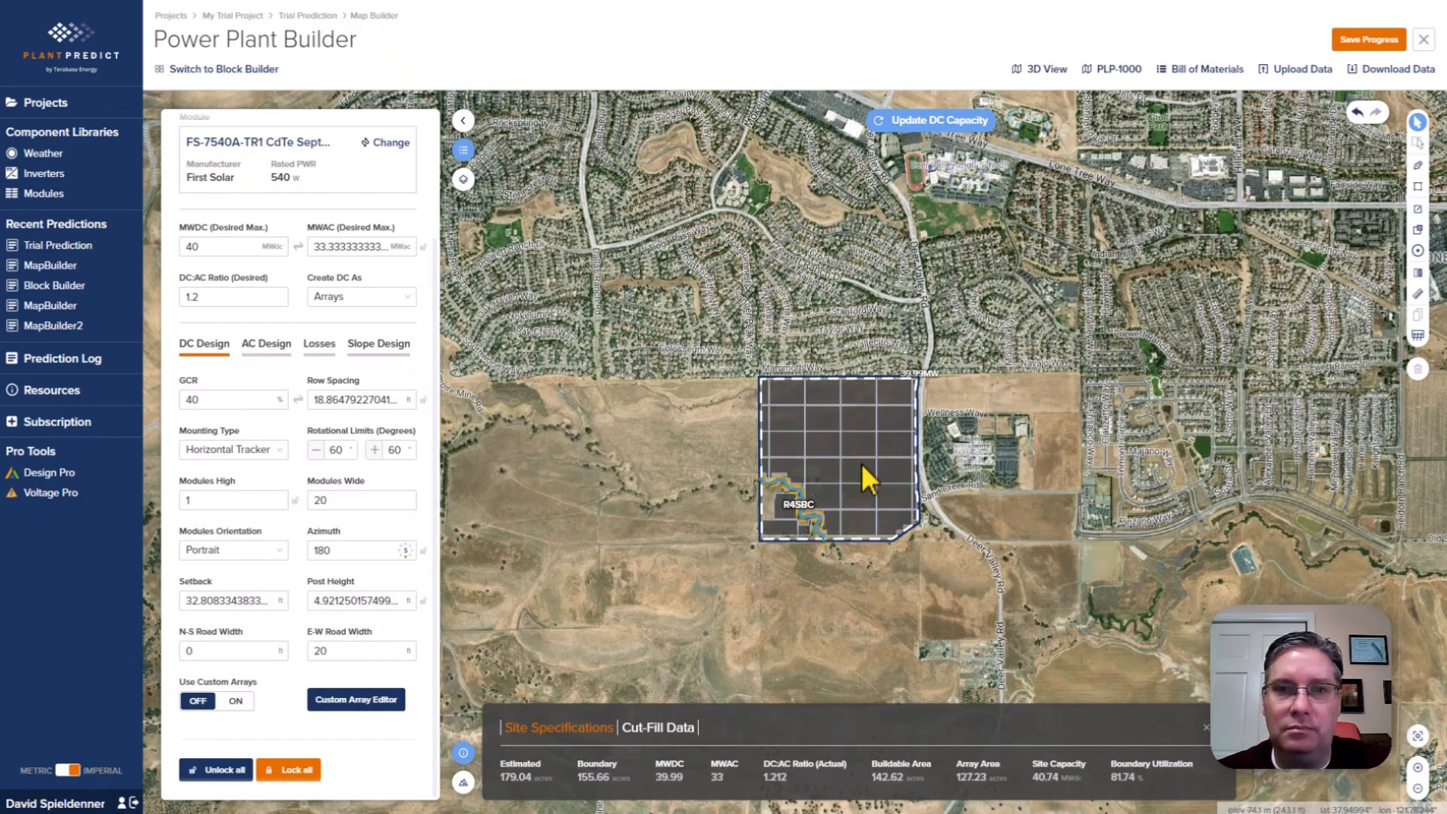
# Change the DC creation method from arrays to Tables and update the DC capacity to regenerate the layout.
pyautogui.scroll(2, 862, 463)
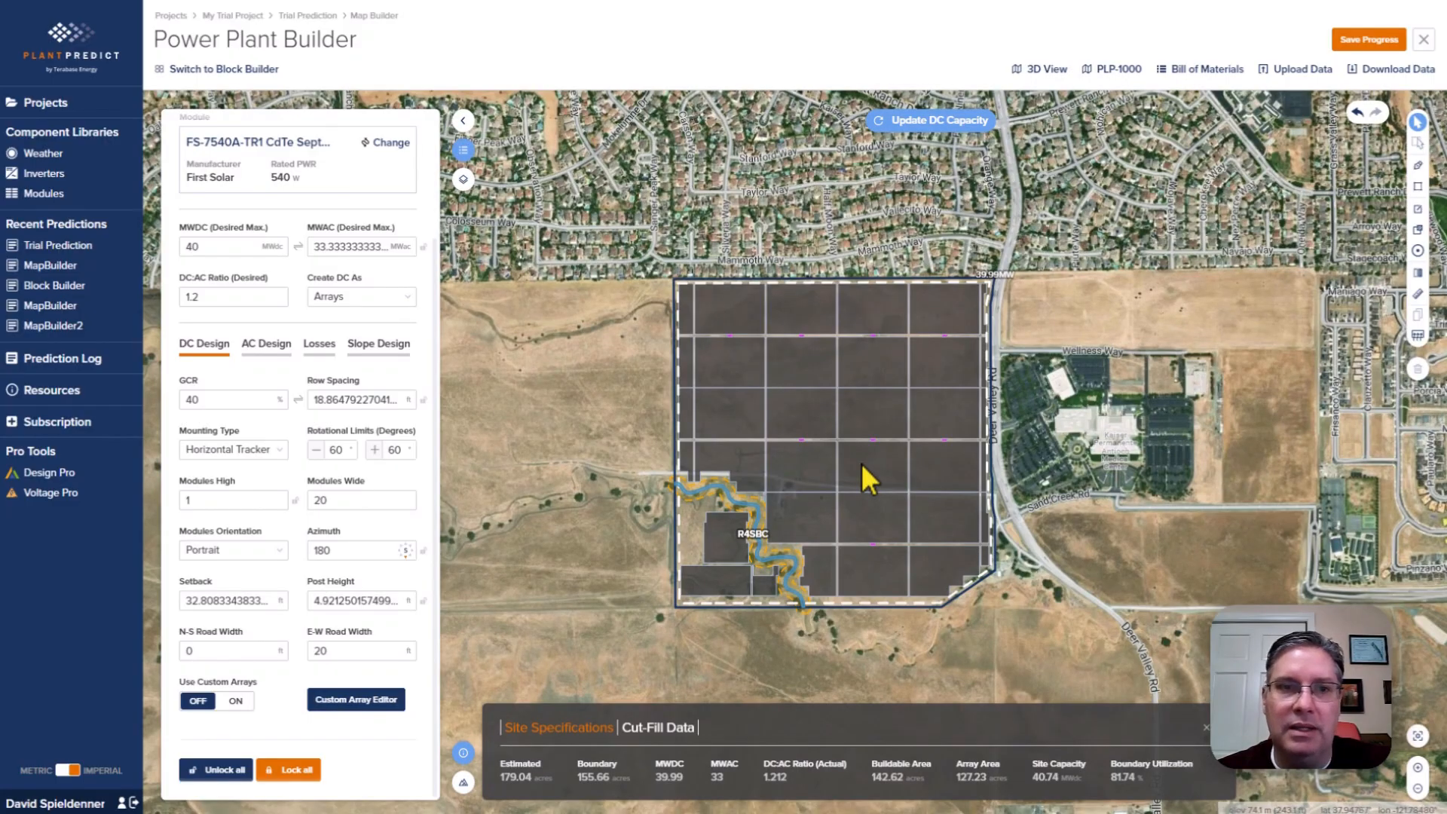
pyautogui.click(409, 298)
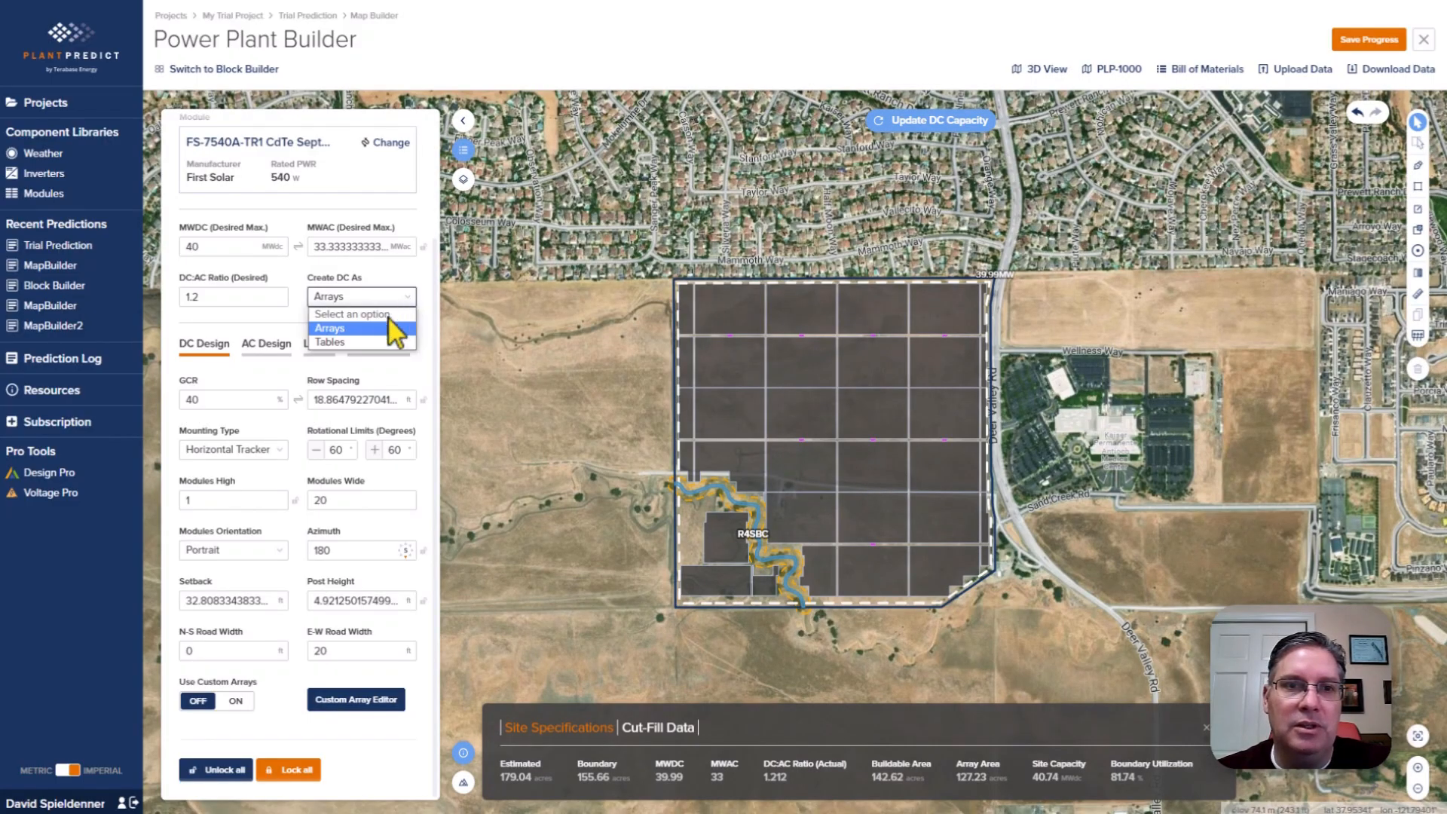
pyautogui.click(361, 342)
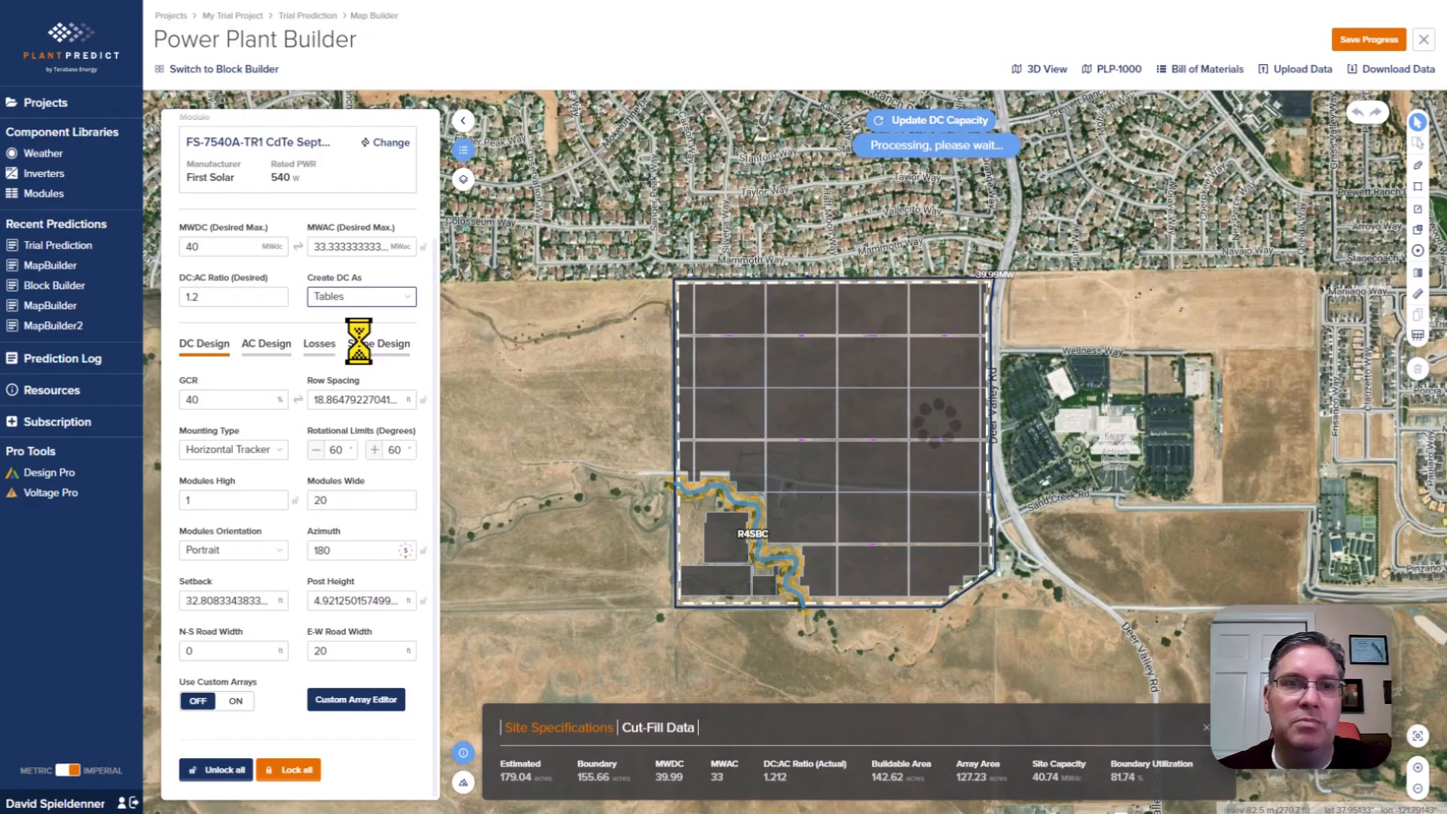
pyautogui.click(942, 128)
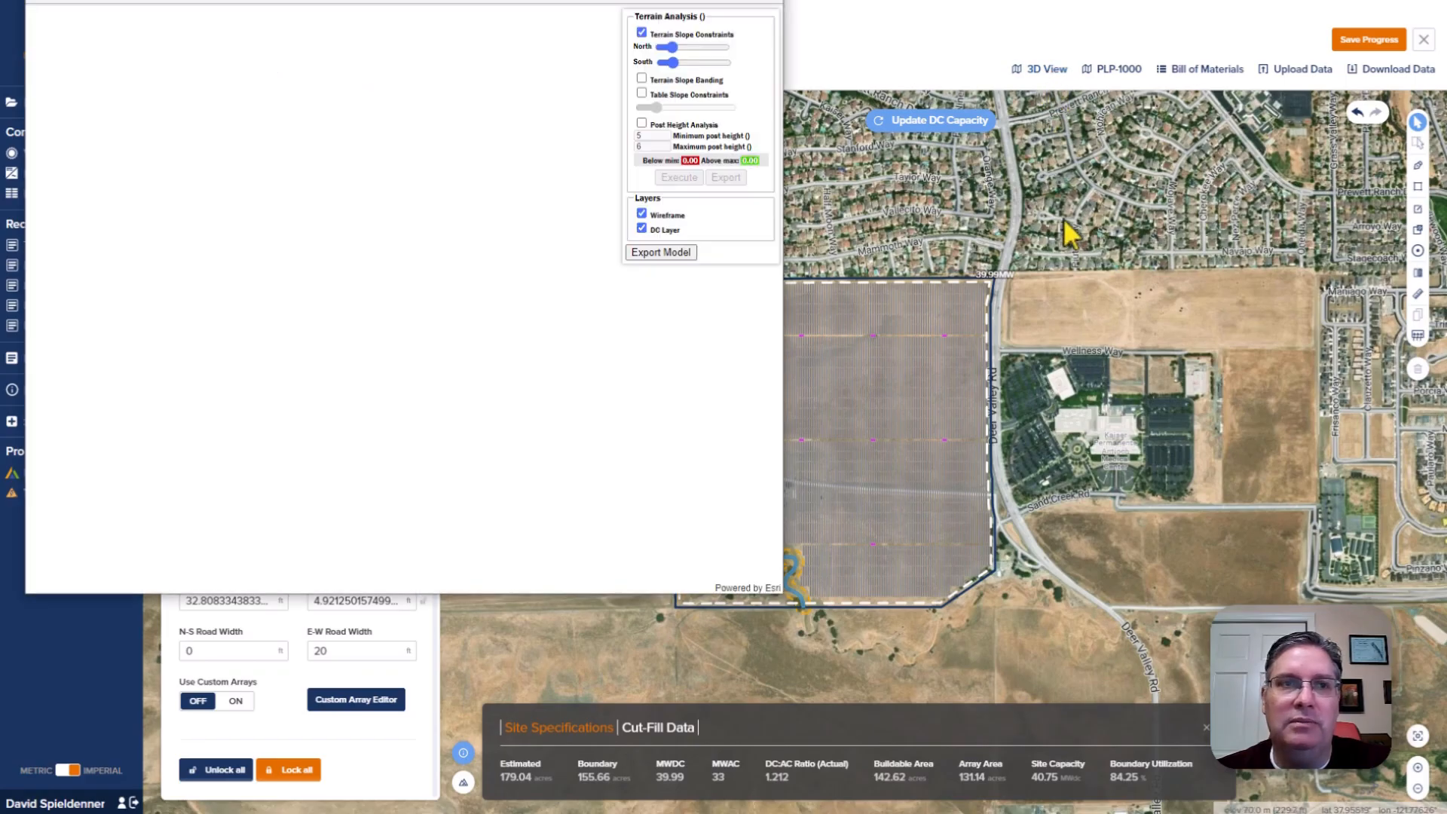
# Examine the table layout and terrain slope constraints in the 3D terrain viewer with the wireframe hidden, and close the viewer.
pyautogui.moveTo(417, 0); pyautogui.dragTo(427, 65)
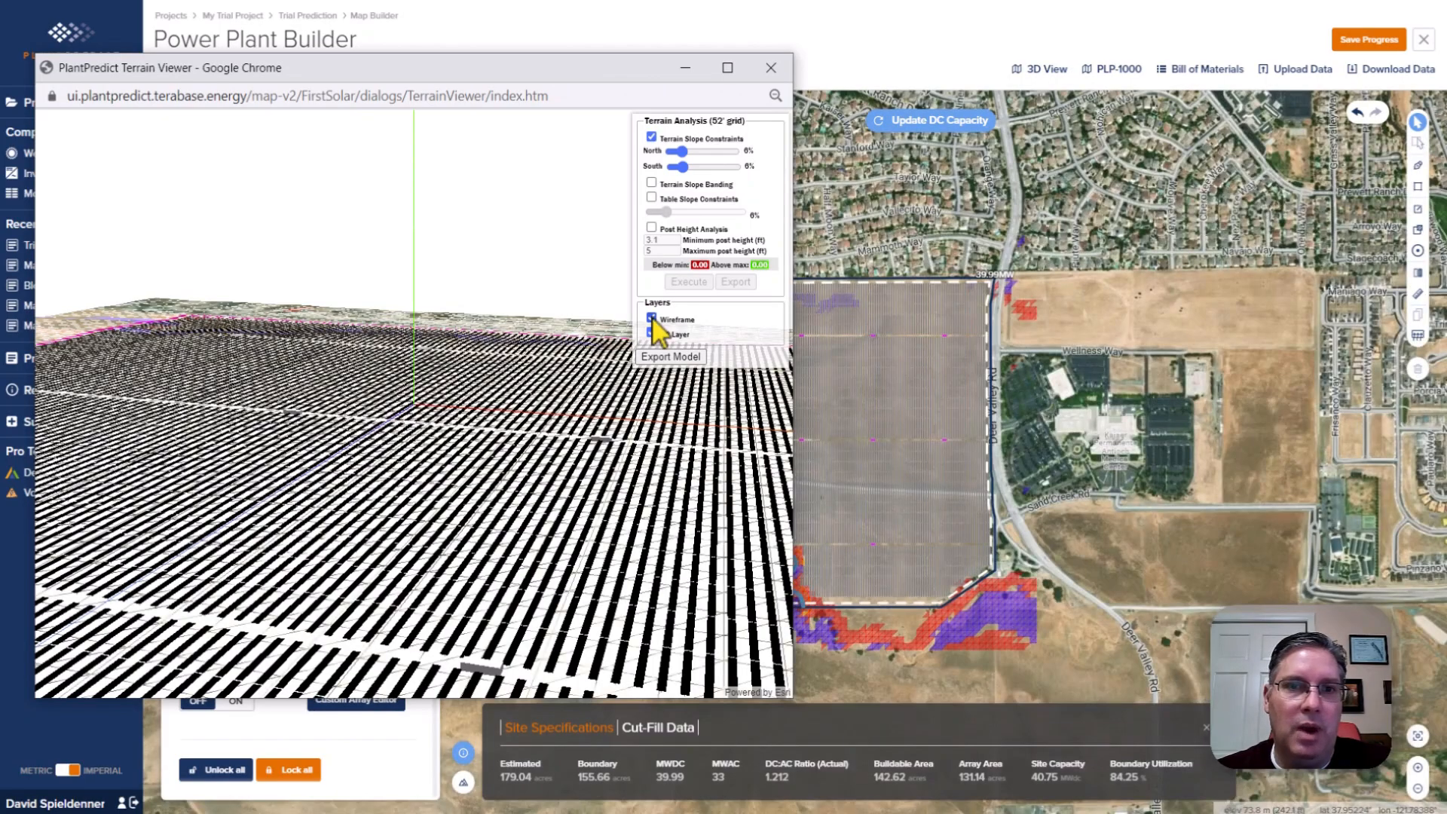
pyautogui.click(652, 319)
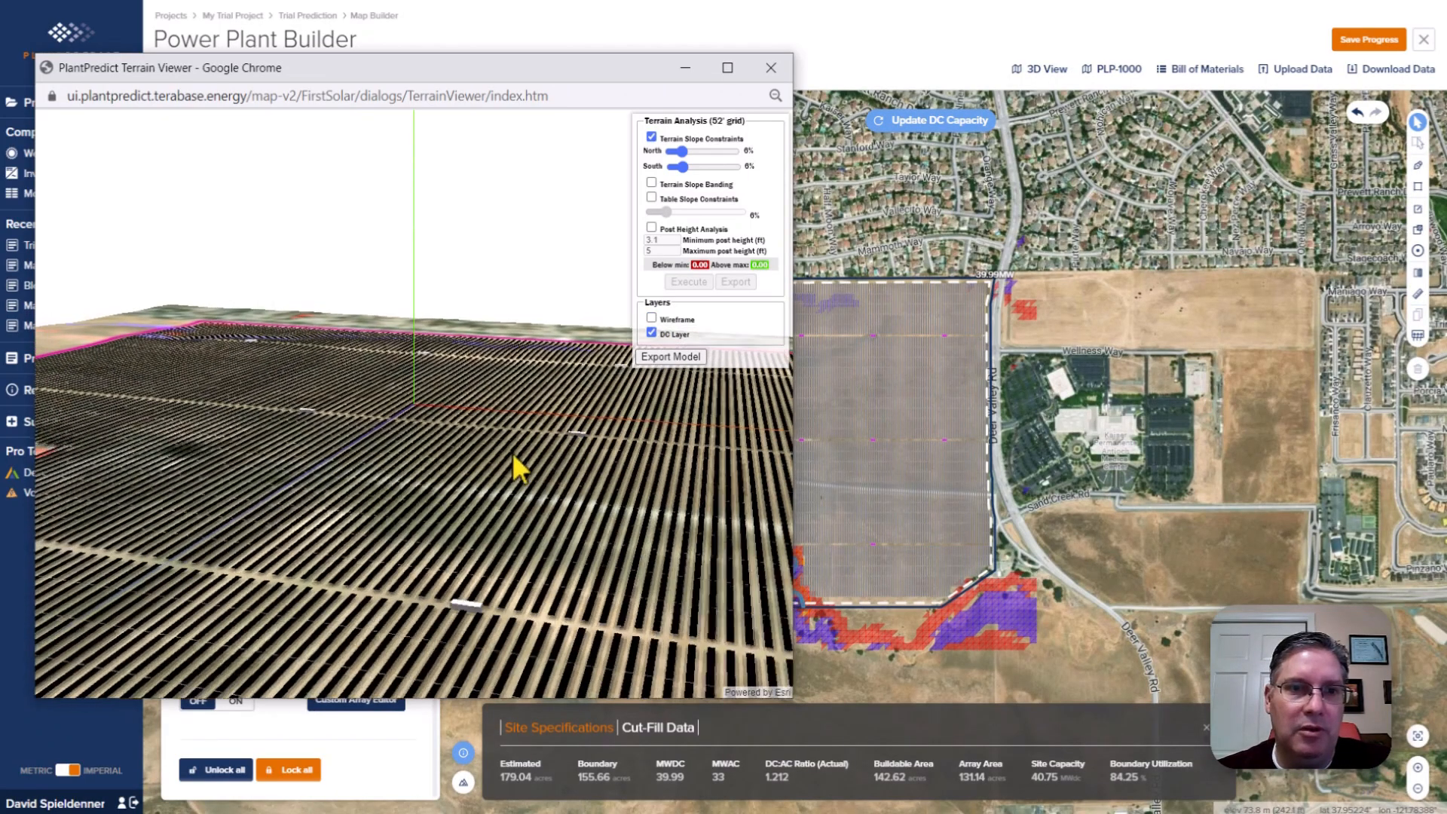
pyautogui.scroll(-5, 514, 456)
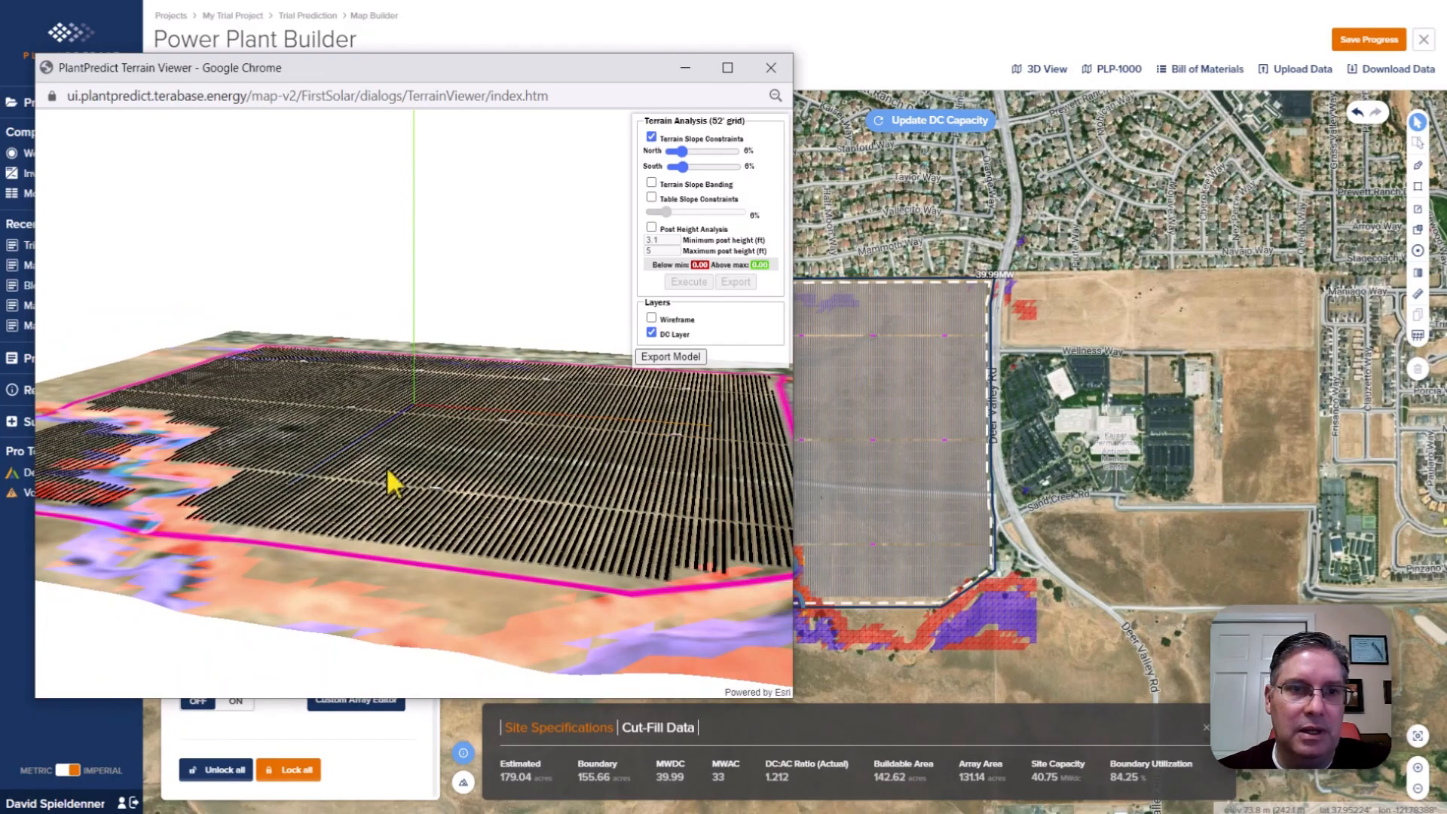
pyautogui.moveTo(382, 491); pyautogui.dragTo(497, 484)
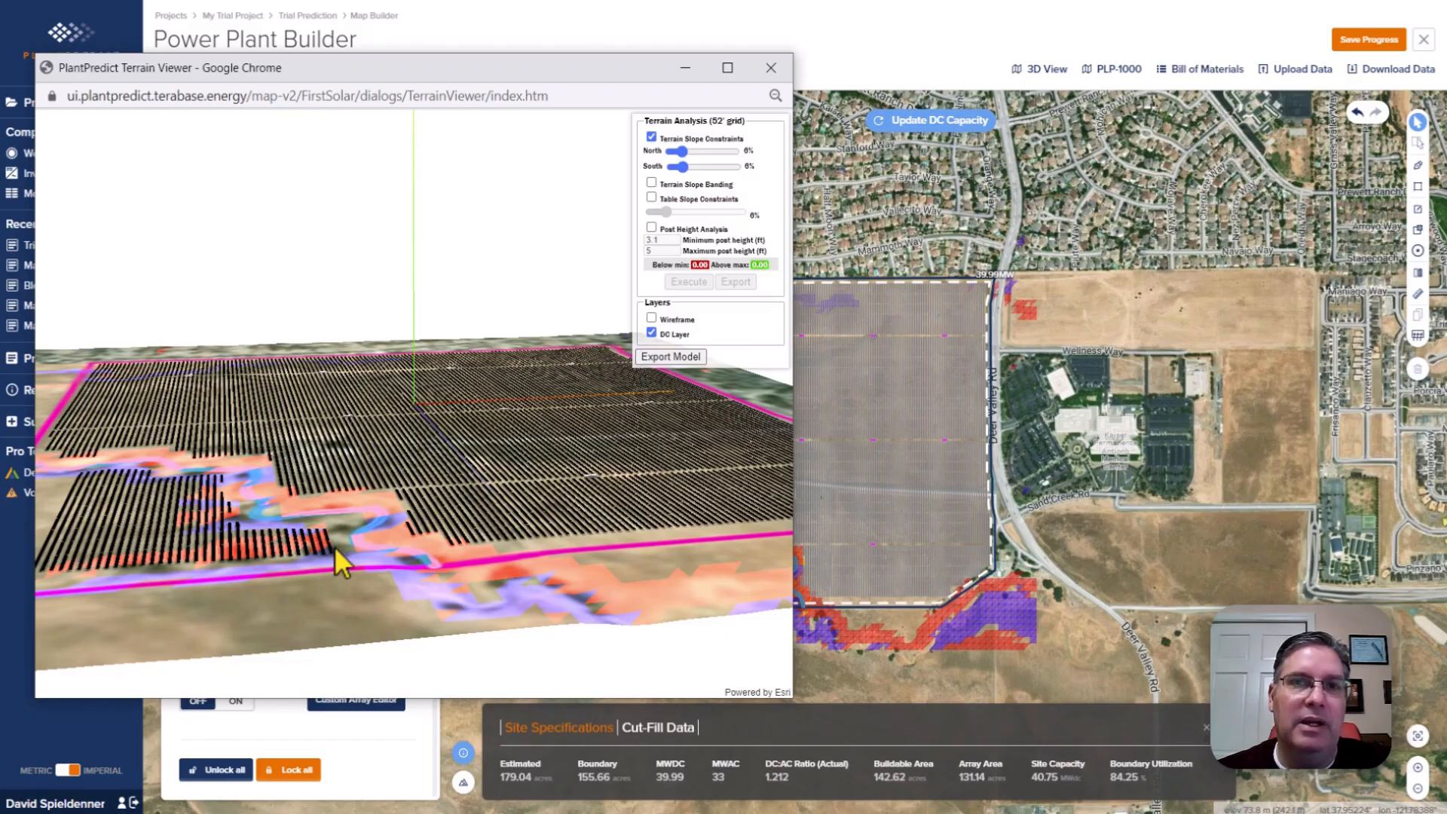
pyautogui.click(771, 68)
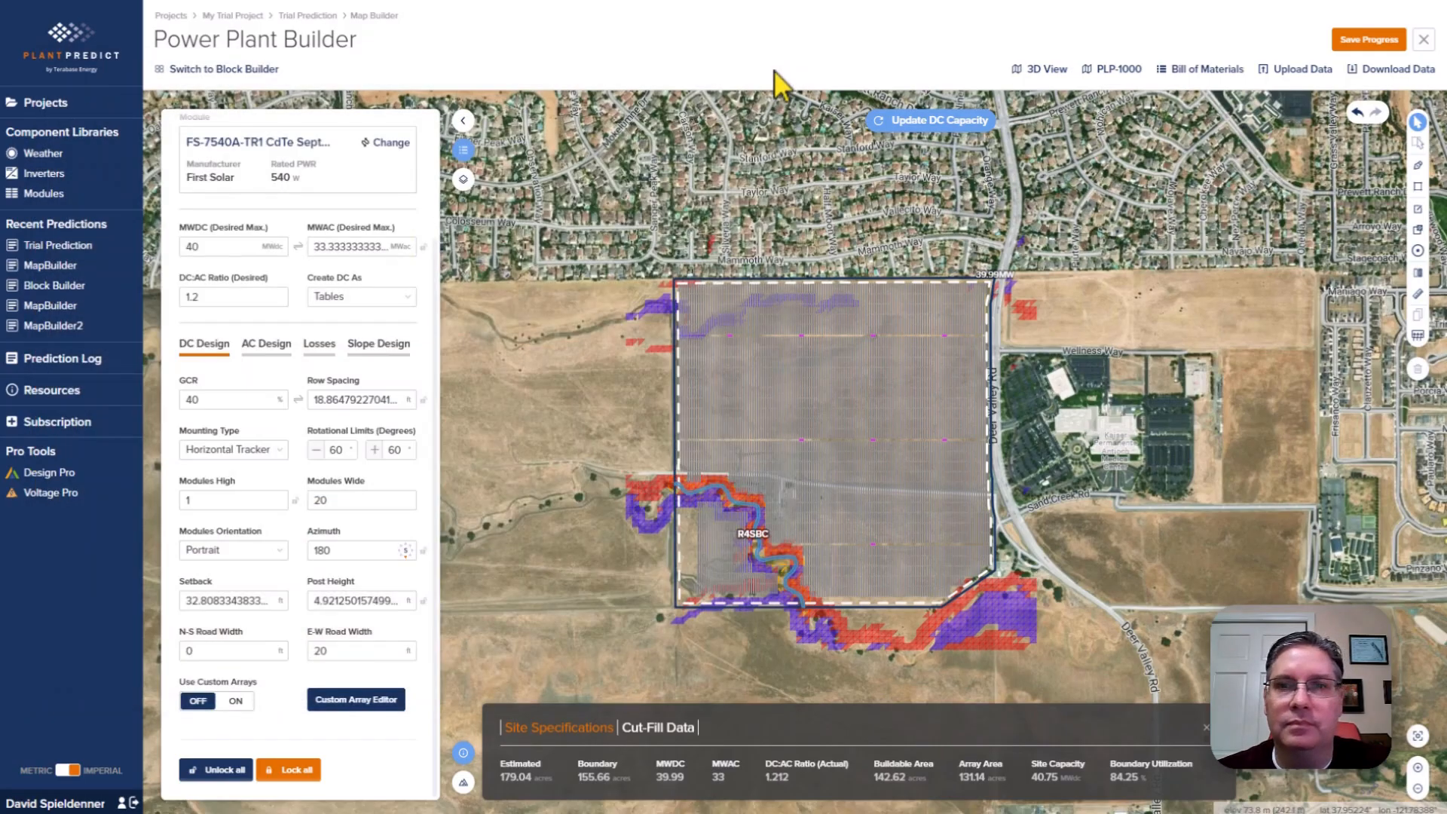
# Download the PLP-1000 layout report for Trial Prediction as a PDF and open it to review the full page.
pyautogui.click(1121, 70)
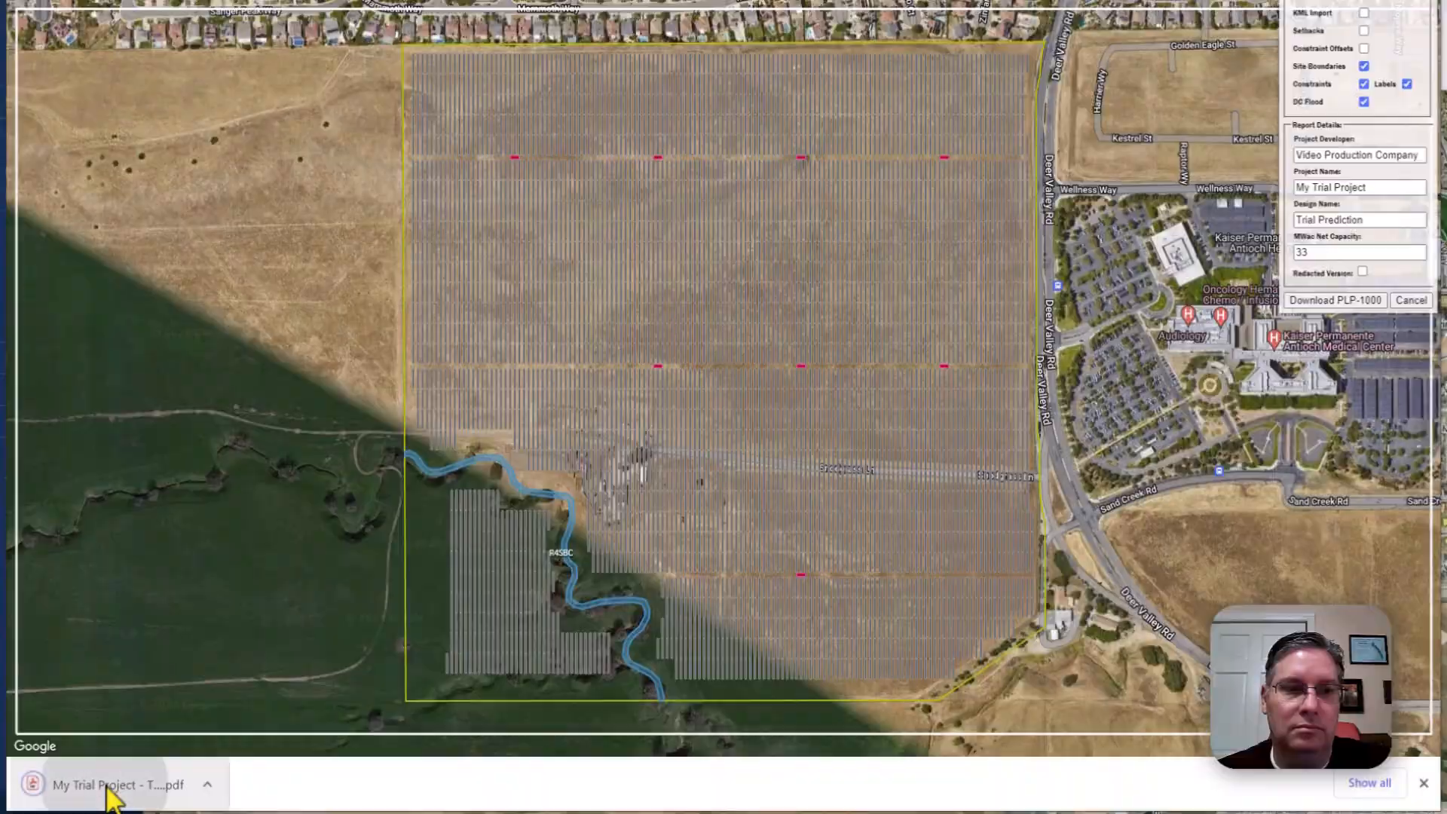
pyautogui.click(107, 789)
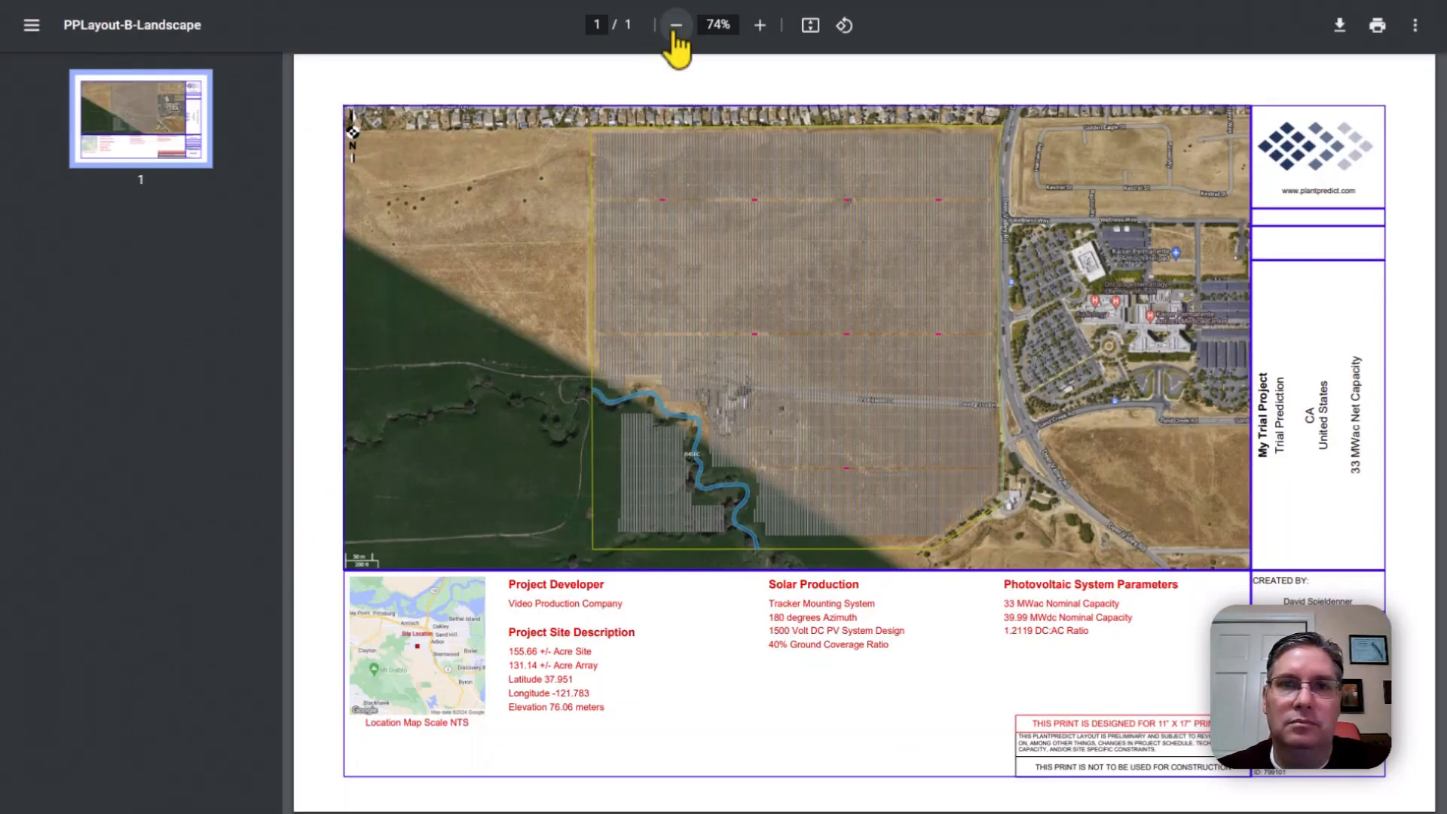
pyautogui.click(676, 26)
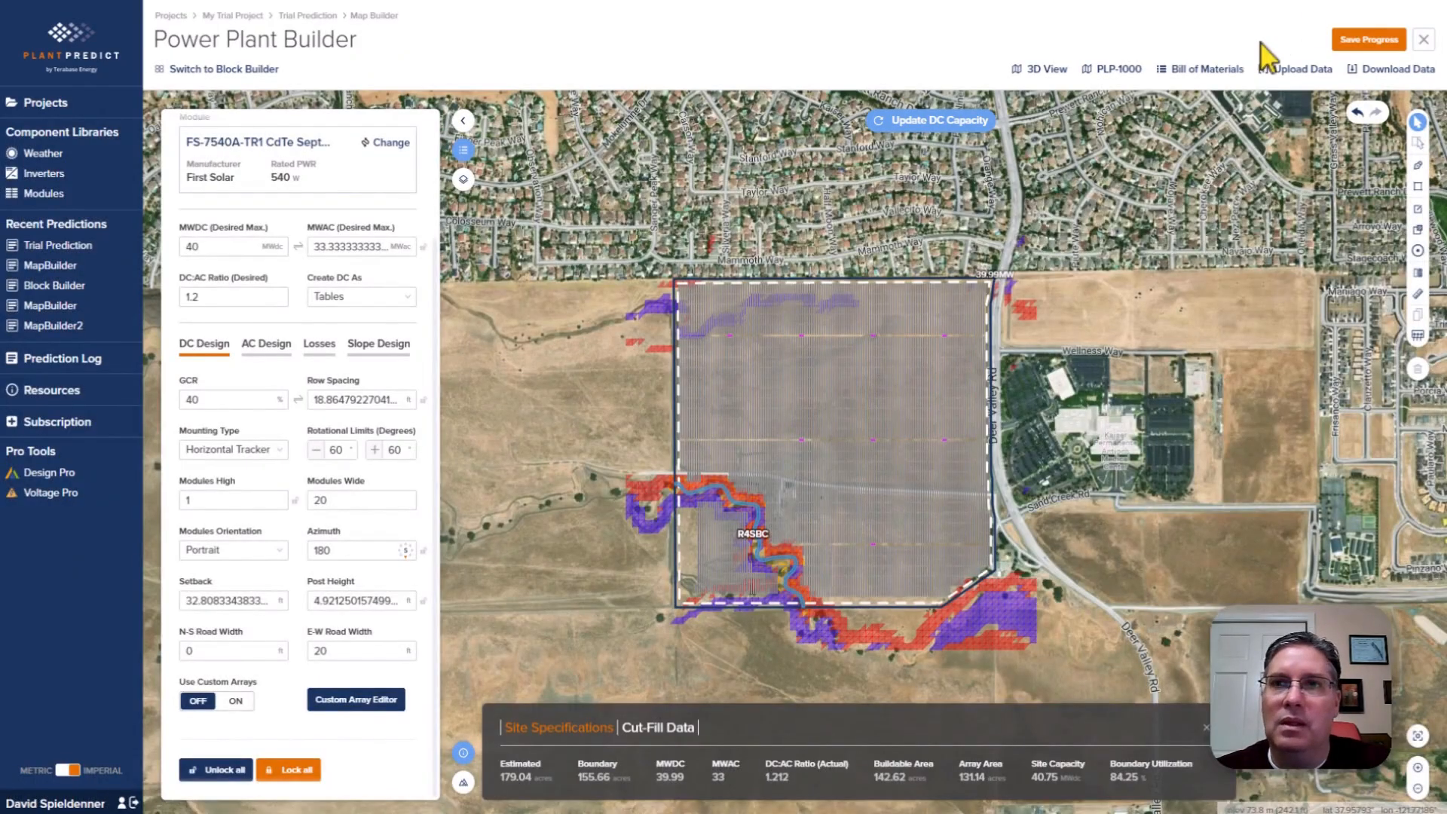
# Review the plant's Bill of Materials and close it without downloading.
pyautogui.click(1210, 72)
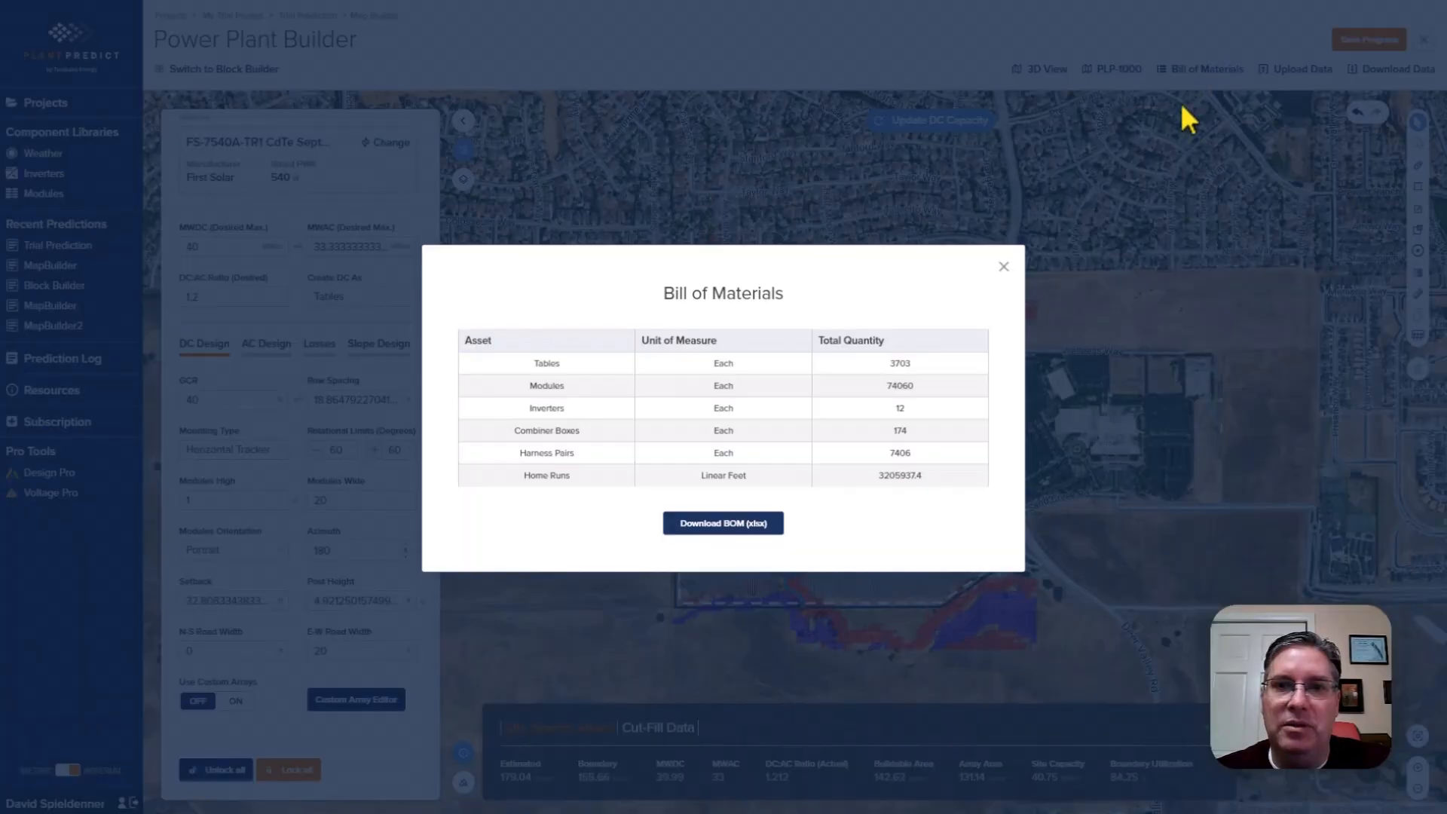
pyautogui.click(1003, 268)
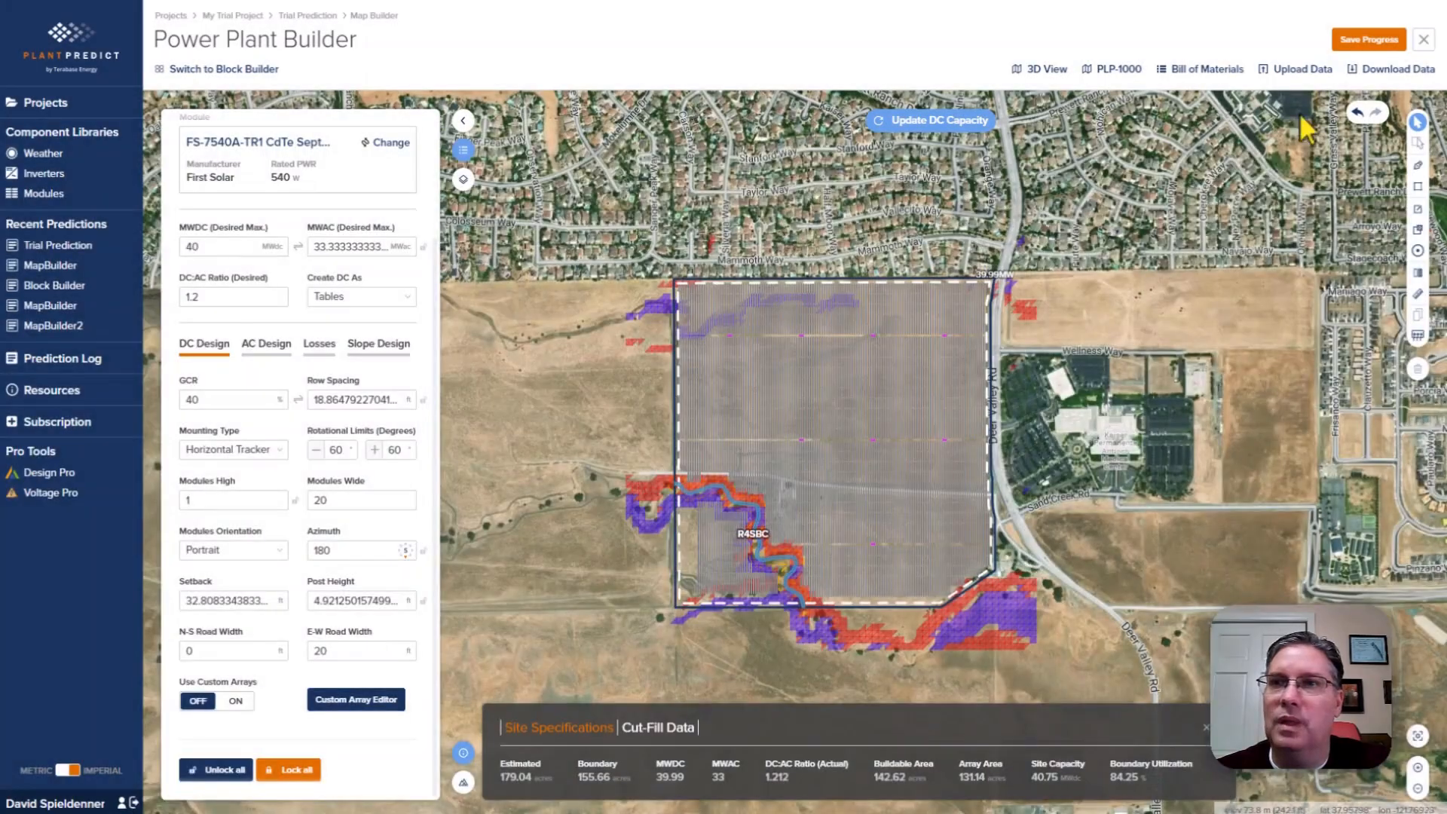
# Export the plant map in KMZ (Keyhole Markup language) format and dismiss the download notice.
pyautogui.click(1386, 73)
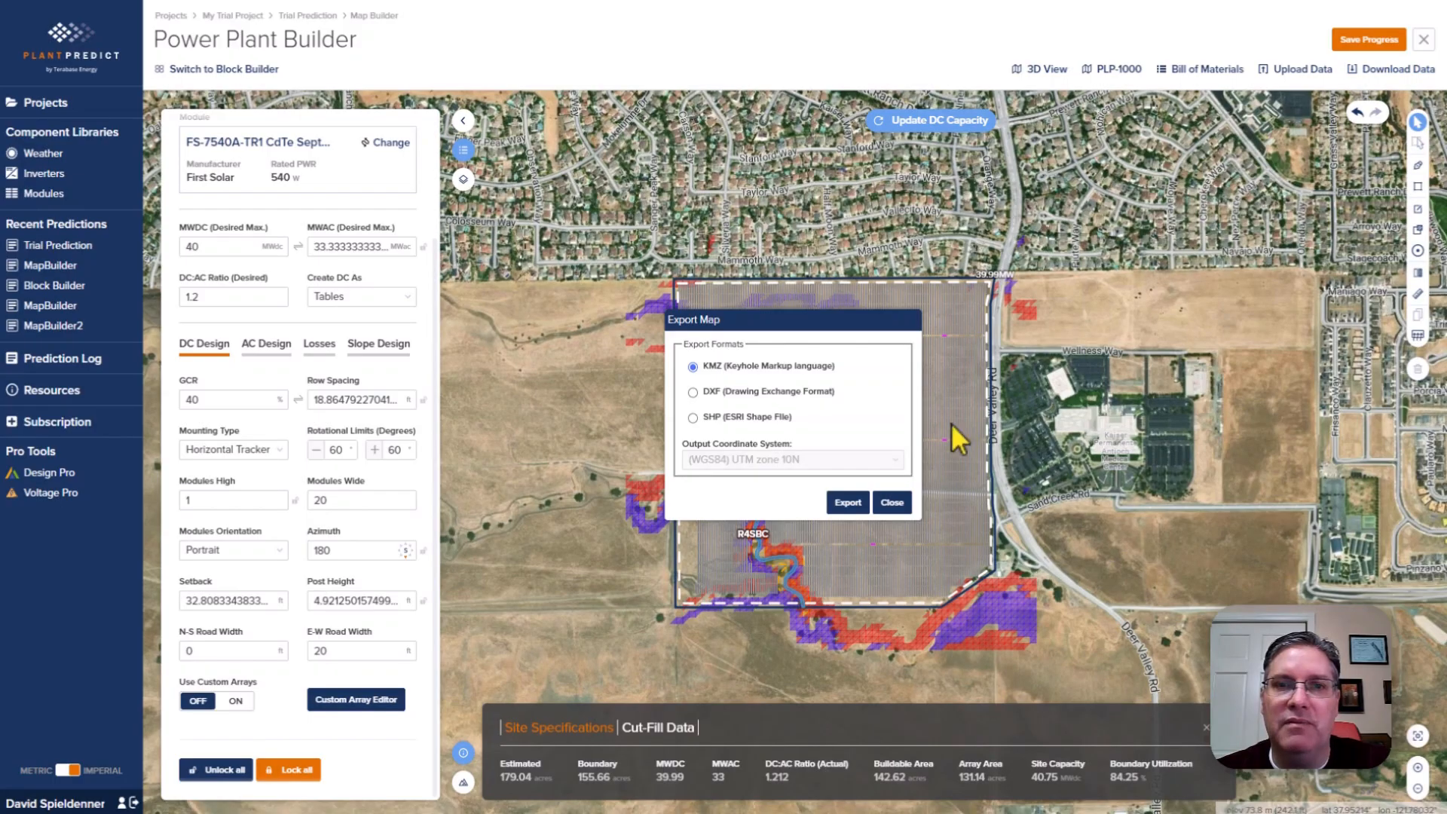
pyautogui.click(854, 508)
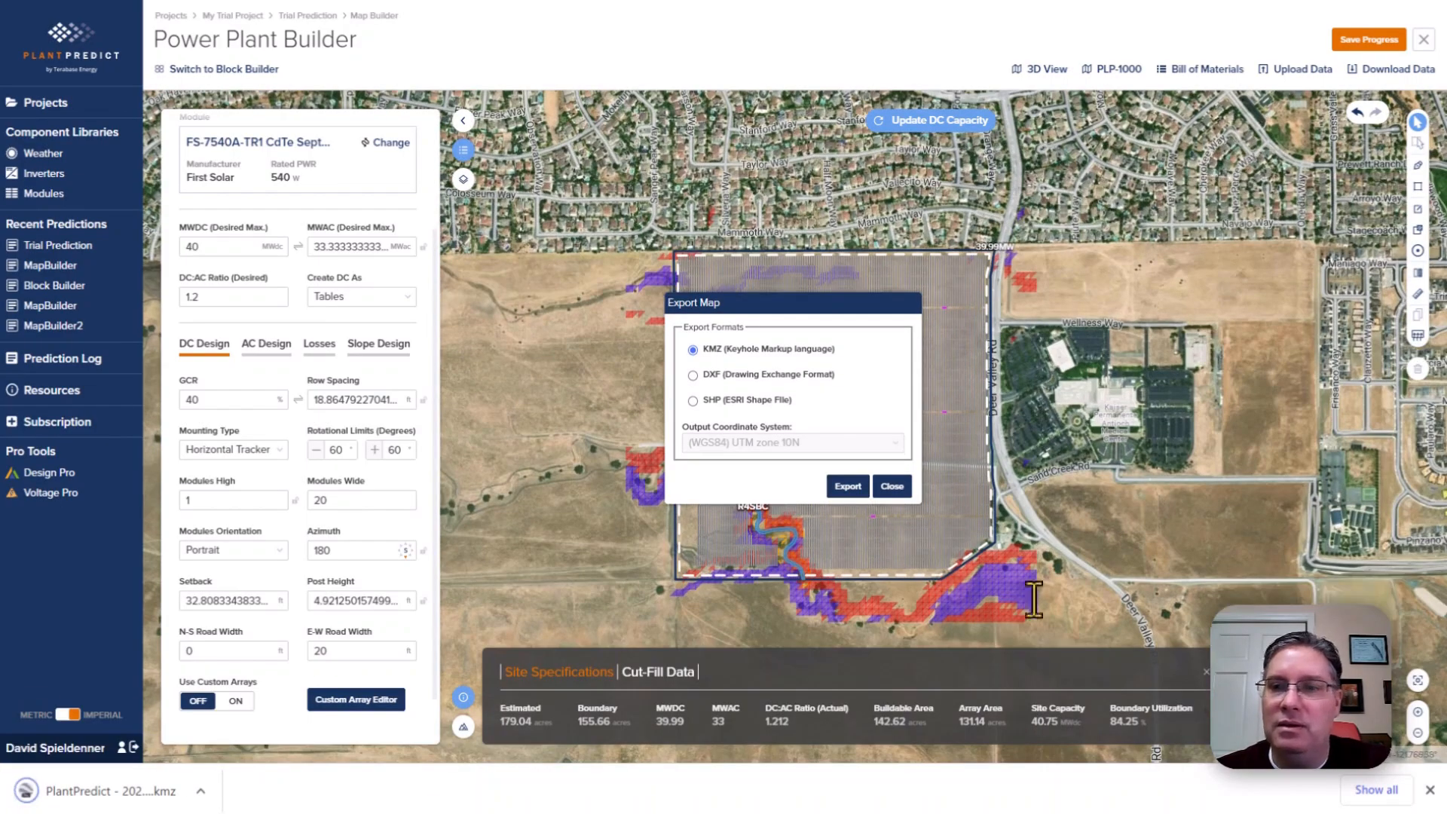
pyautogui.click(1430, 790)
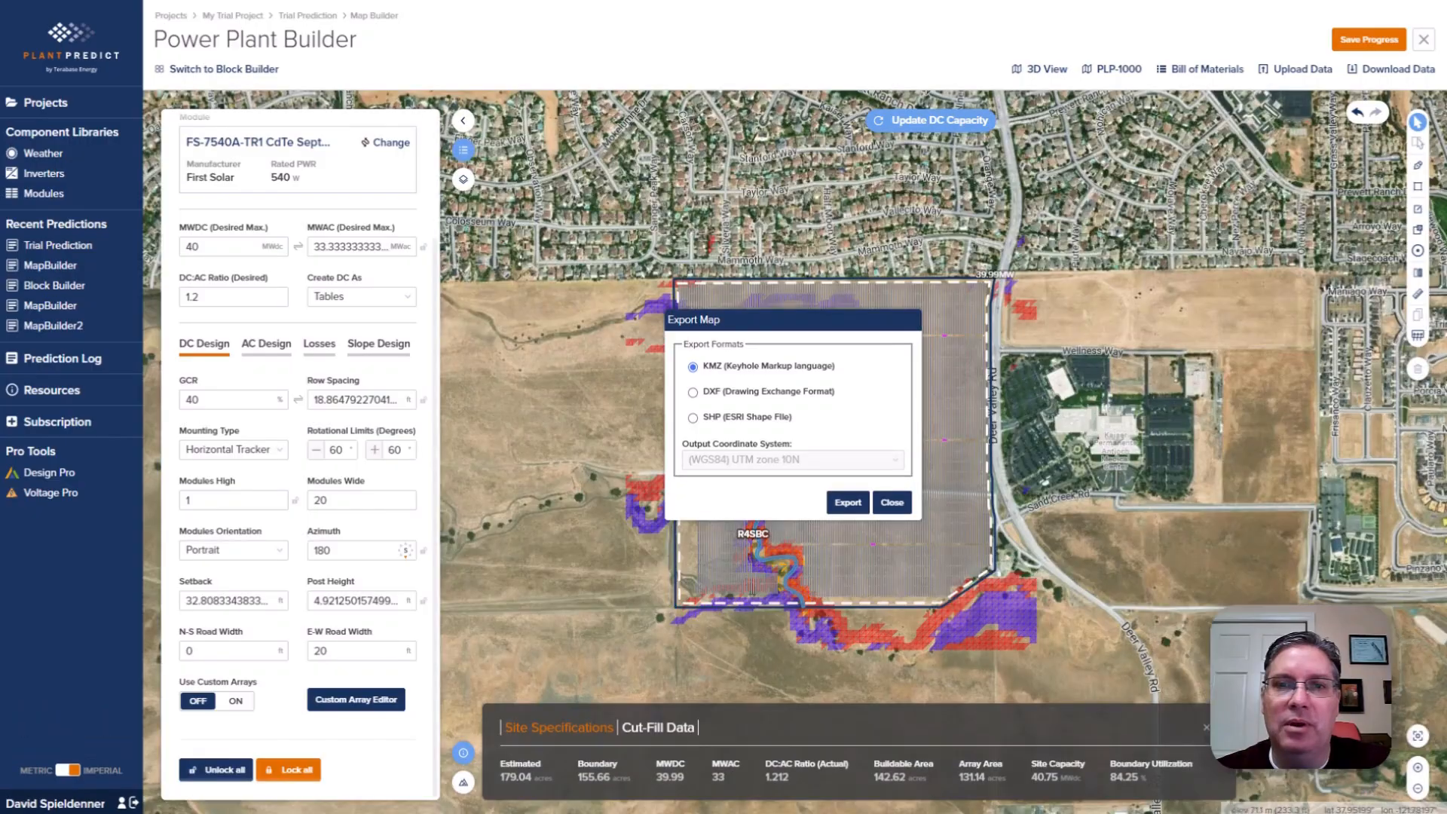
# Close the map export dialog, save the plant design's progress and exit the map builder.
pyautogui.click(893, 503)
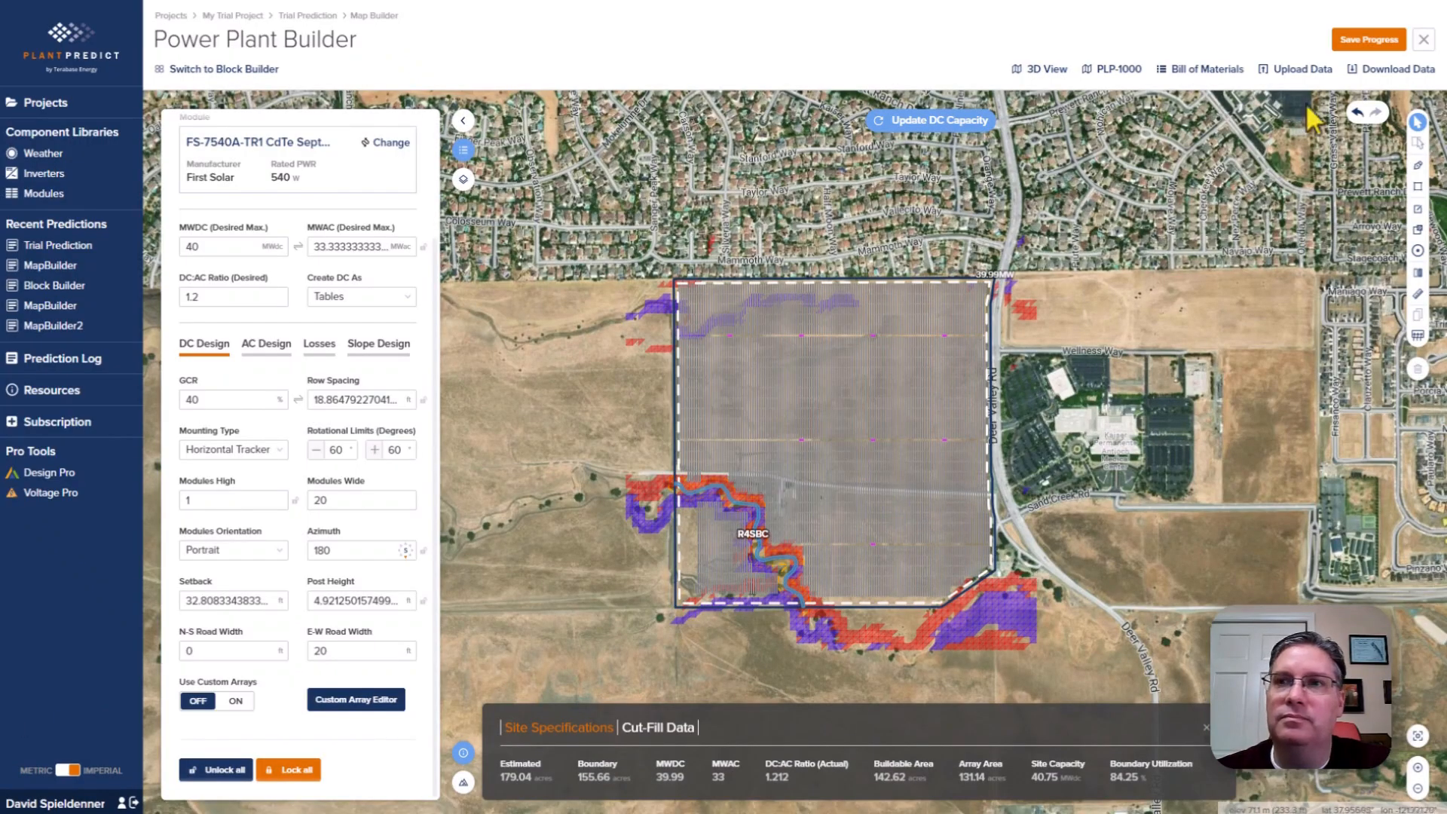
pyautogui.click(1371, 44)
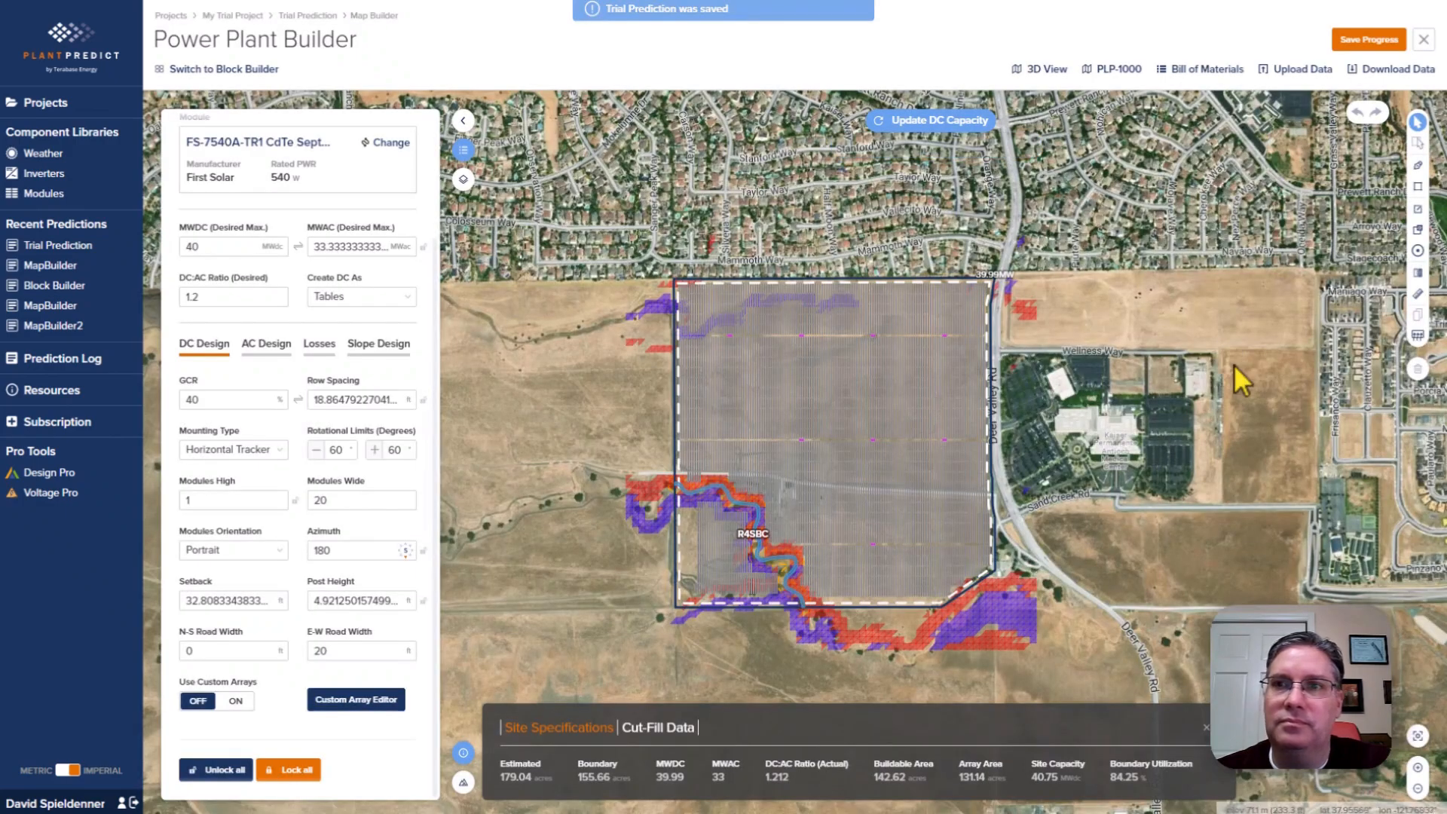
pyautogui.click(1424, 39)
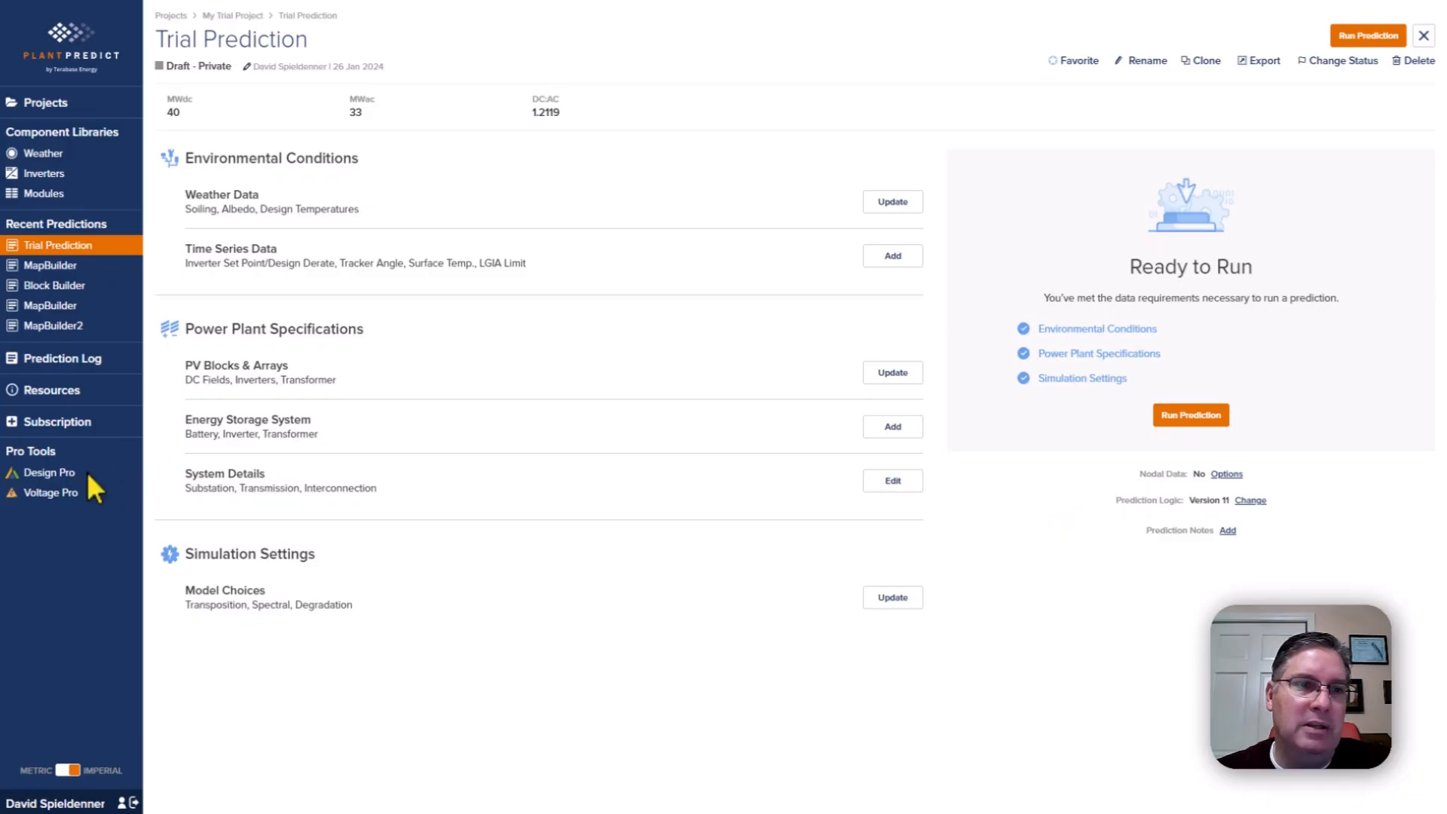
# Switch to Design Pro and create and save a new project located by uploading PlantPredict - 2024-01-26T083838.913.kmz.
pyautogui.click(46, 473)
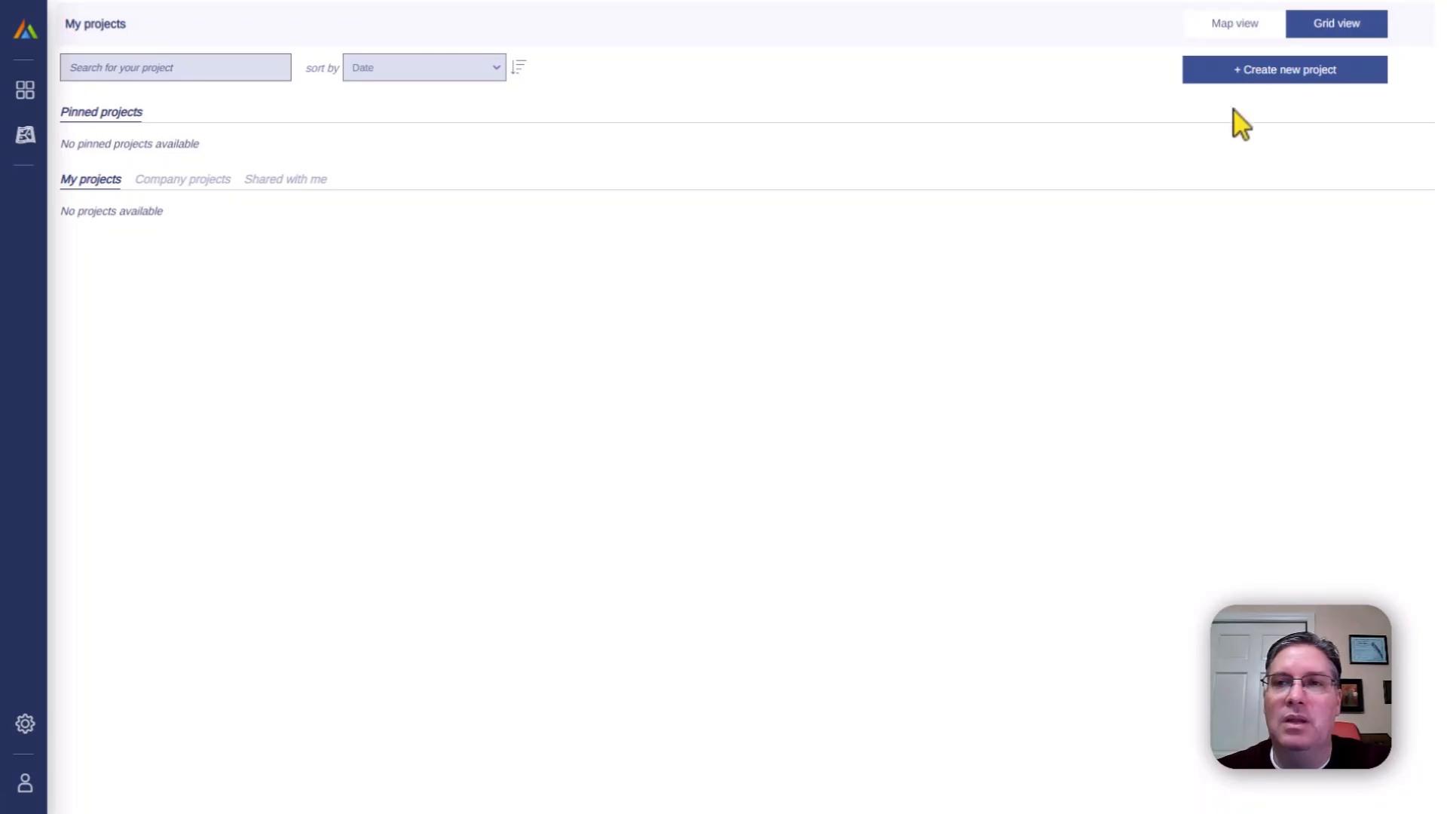
pyautogui.click(1314, 71)
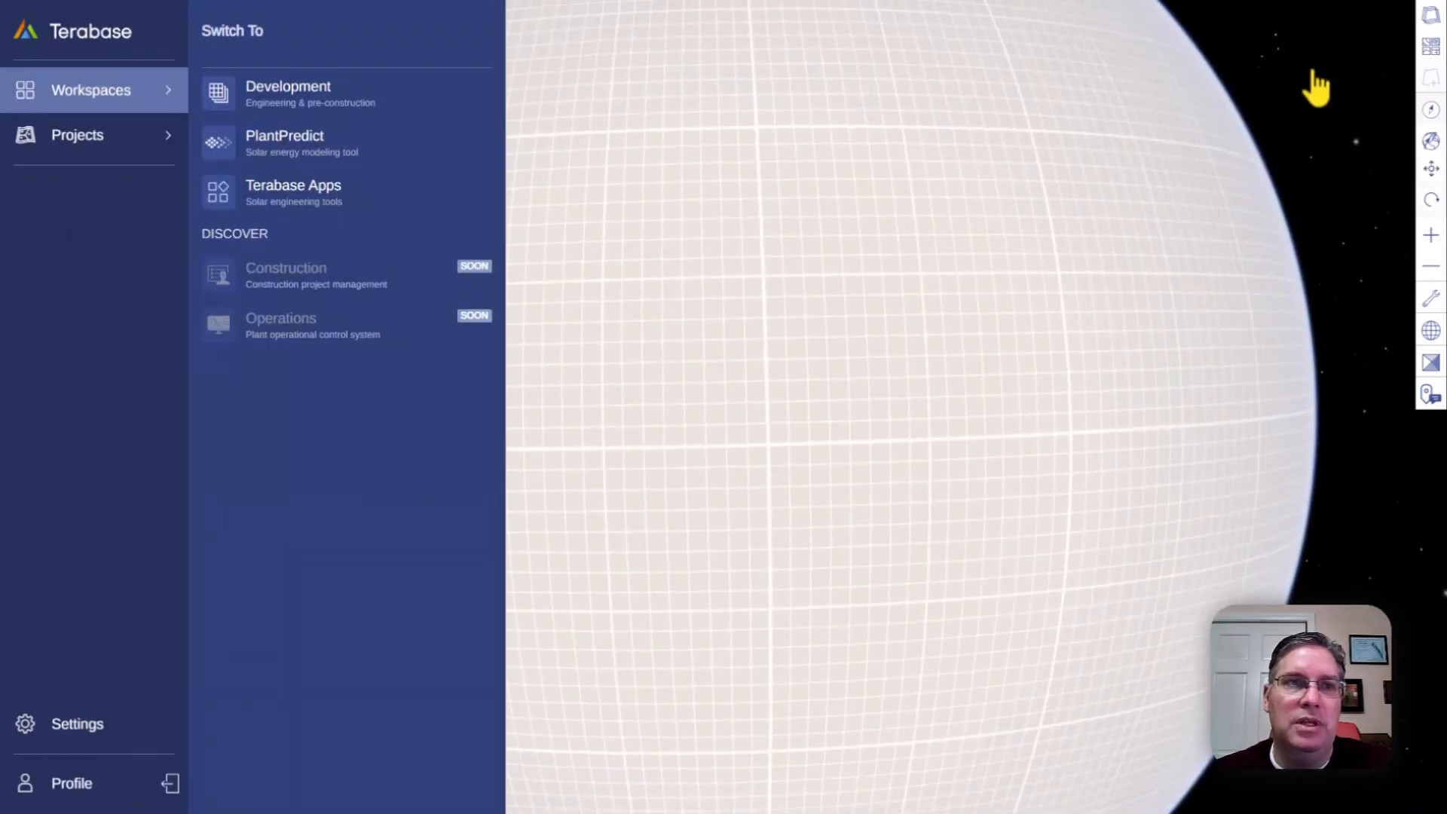
pyautogui.moveTo(77, 134)
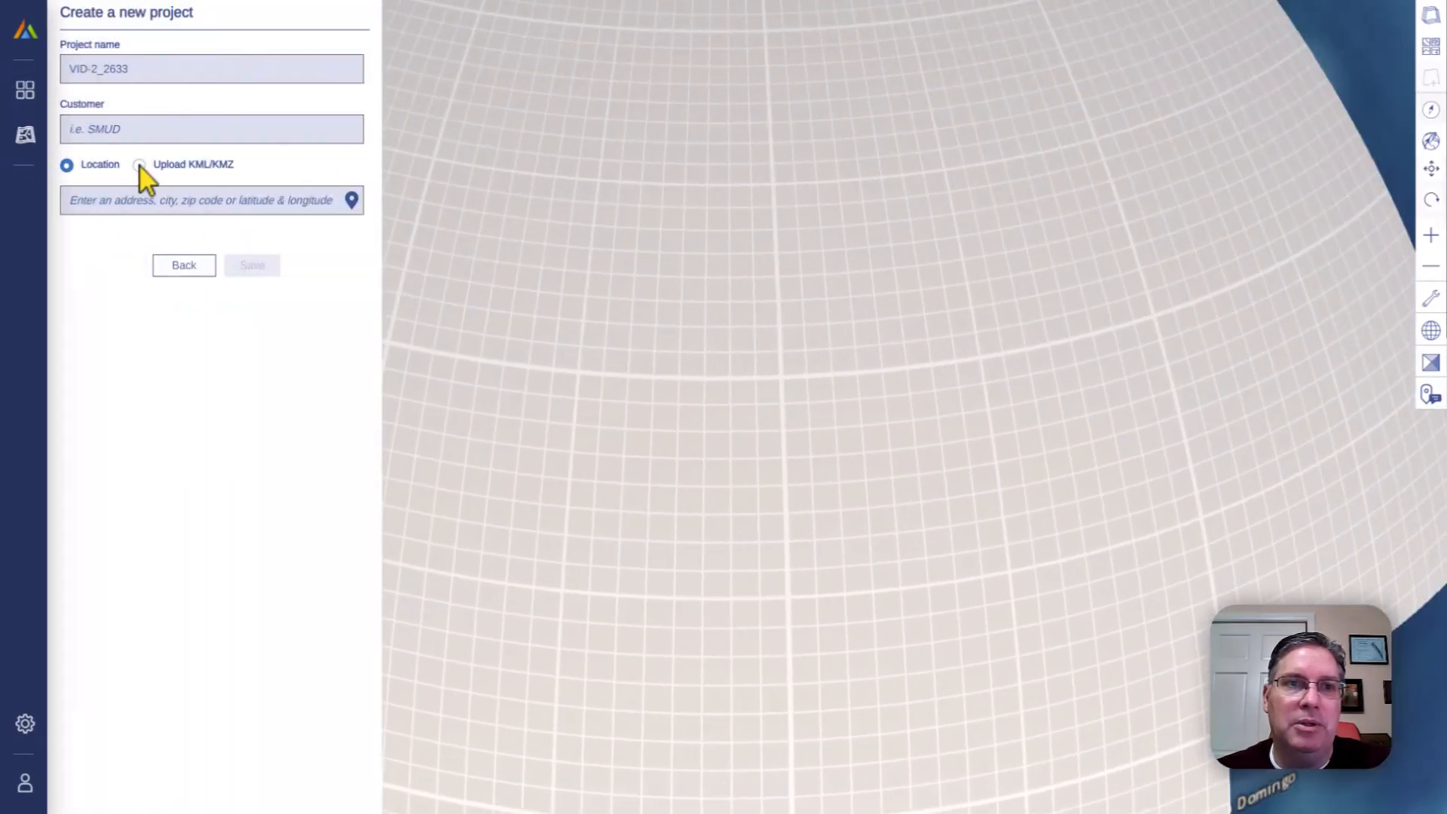
pyautogui.click(139, 165)
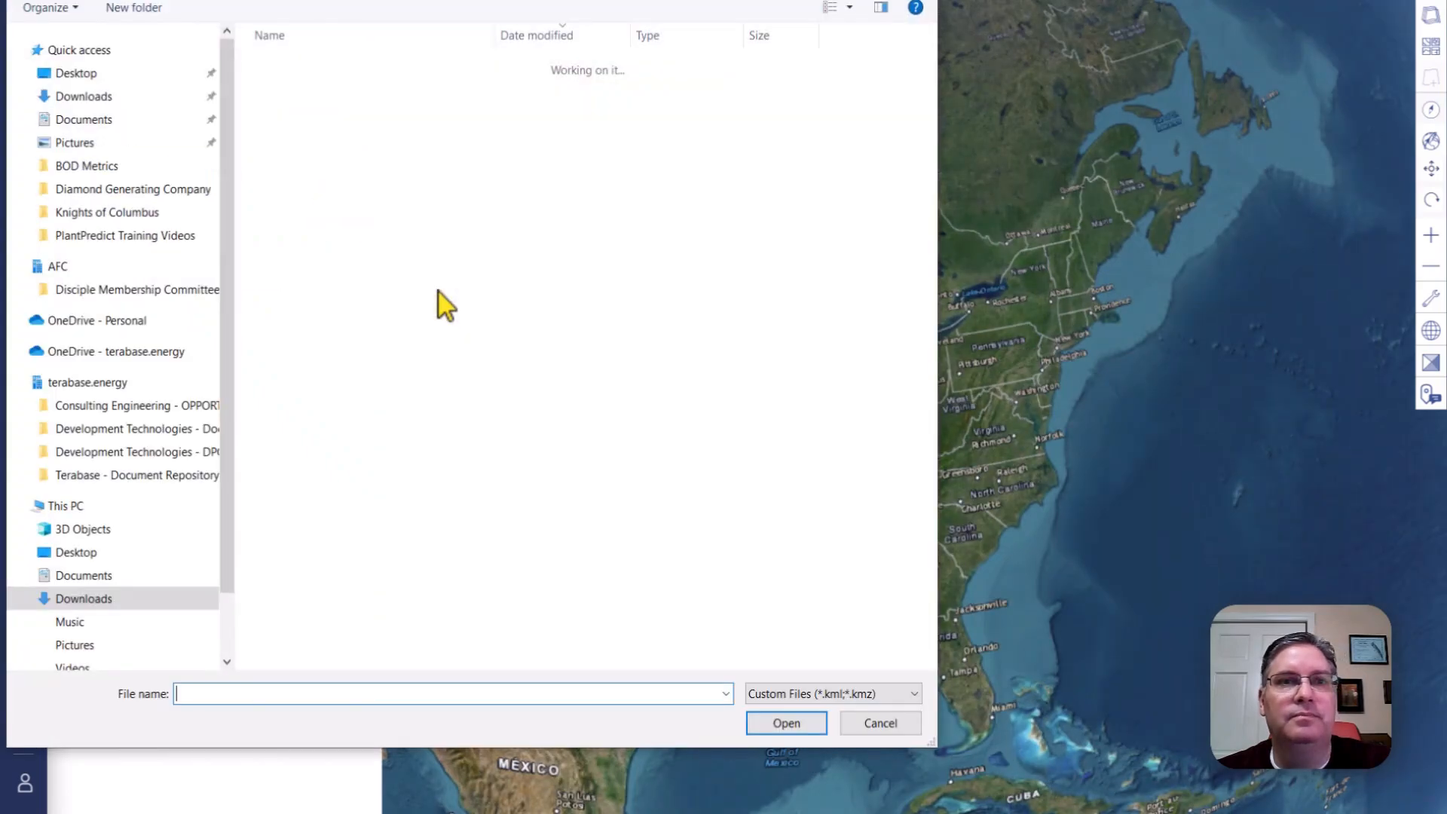
pyautogui.click(364, 89)
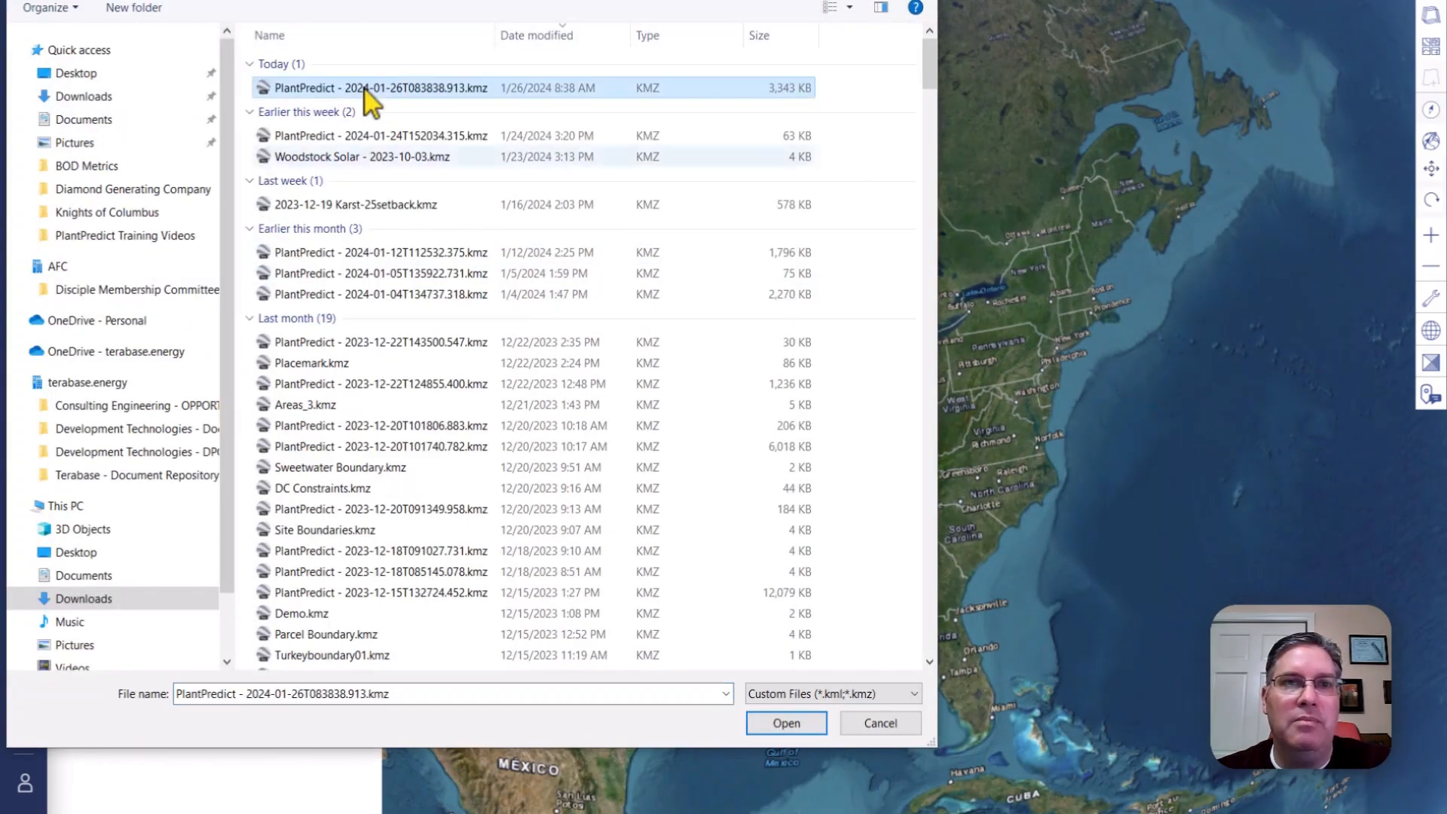
pyautogui.click(788, 724)
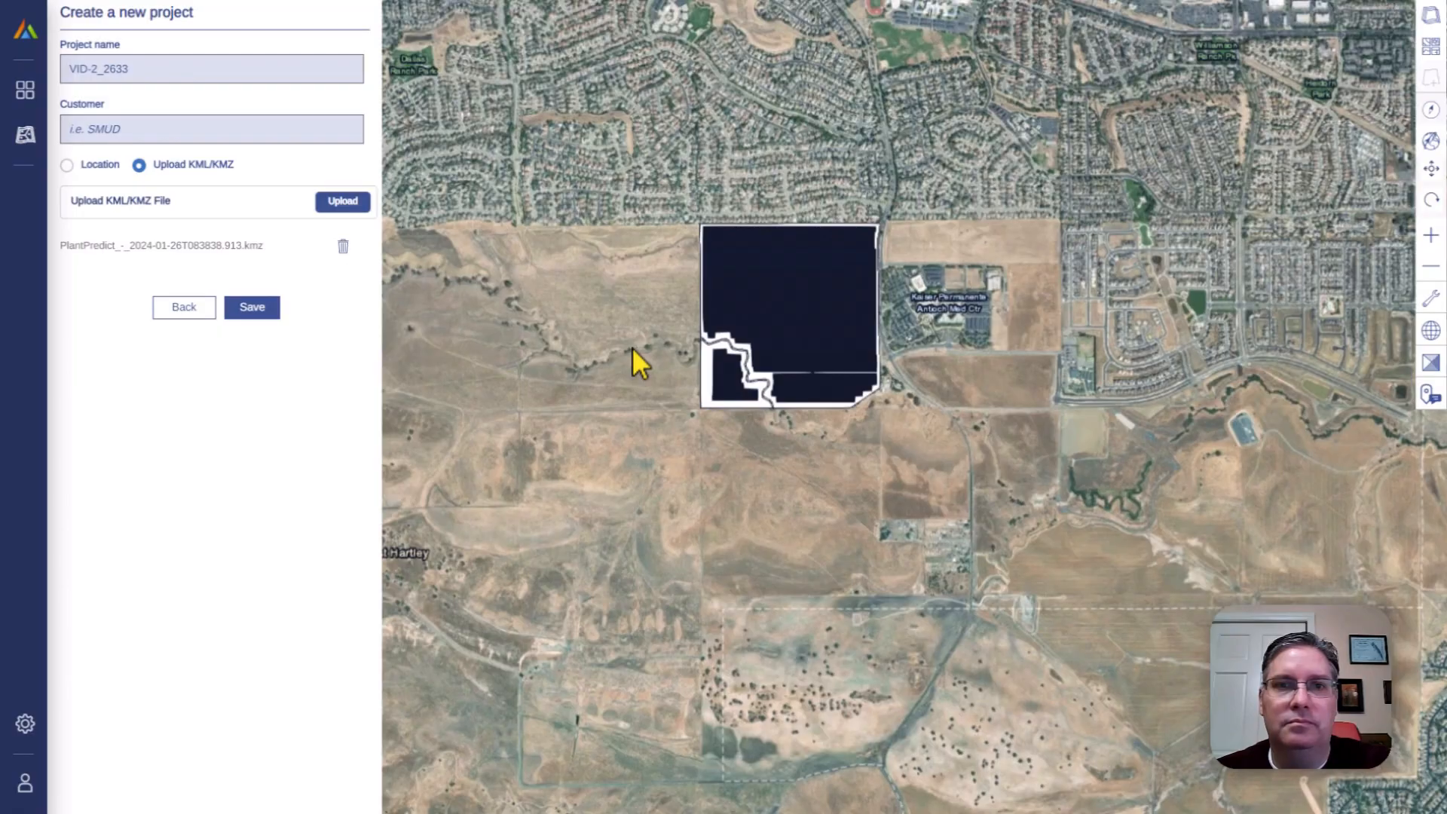
pyautogui.click(252, 308)
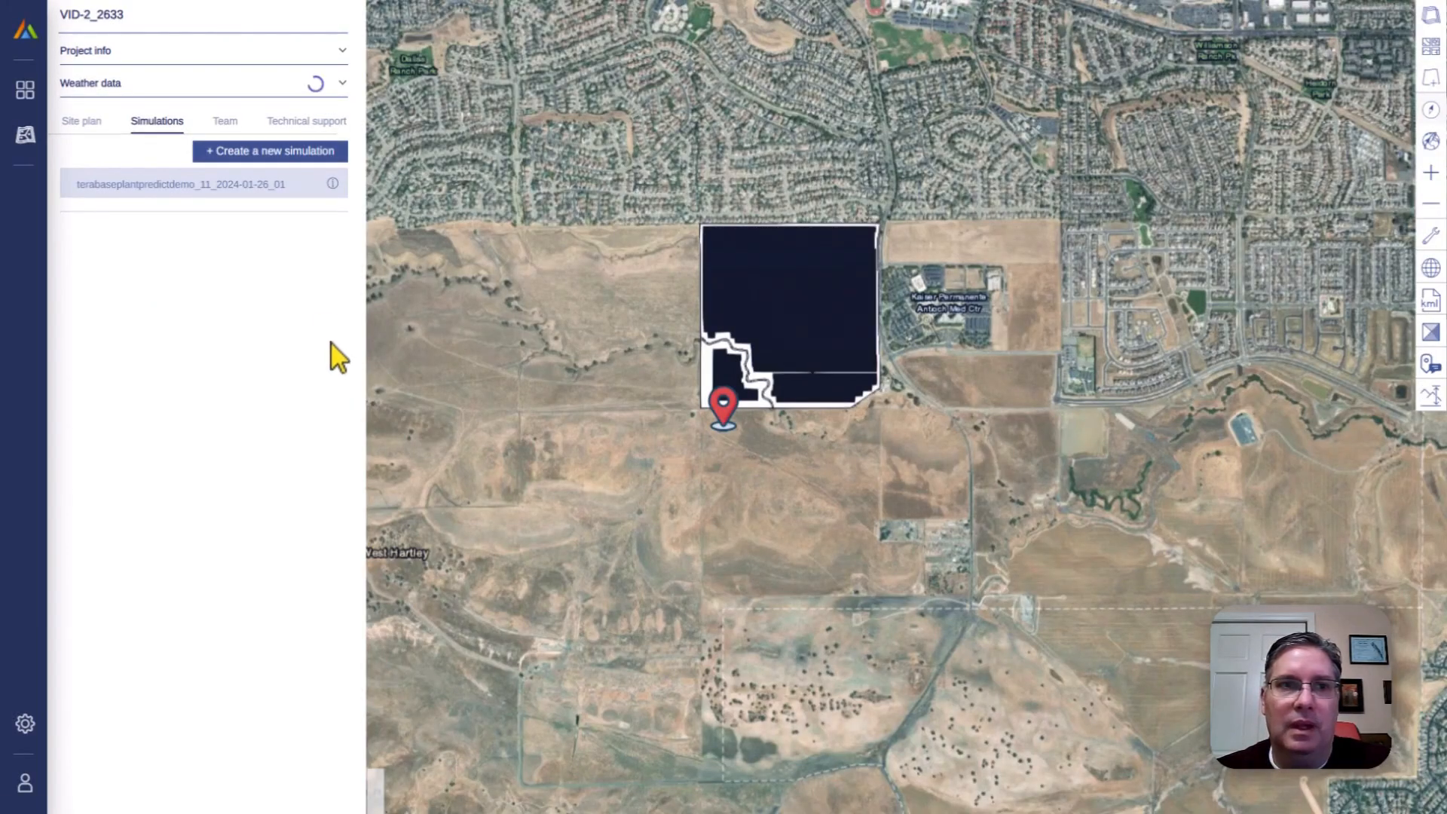
# Create a new simulation with the drawing tips turned off and use the uploaded KMZ's Site Boundary as its boundary.
pyautogui.click(281, 153)
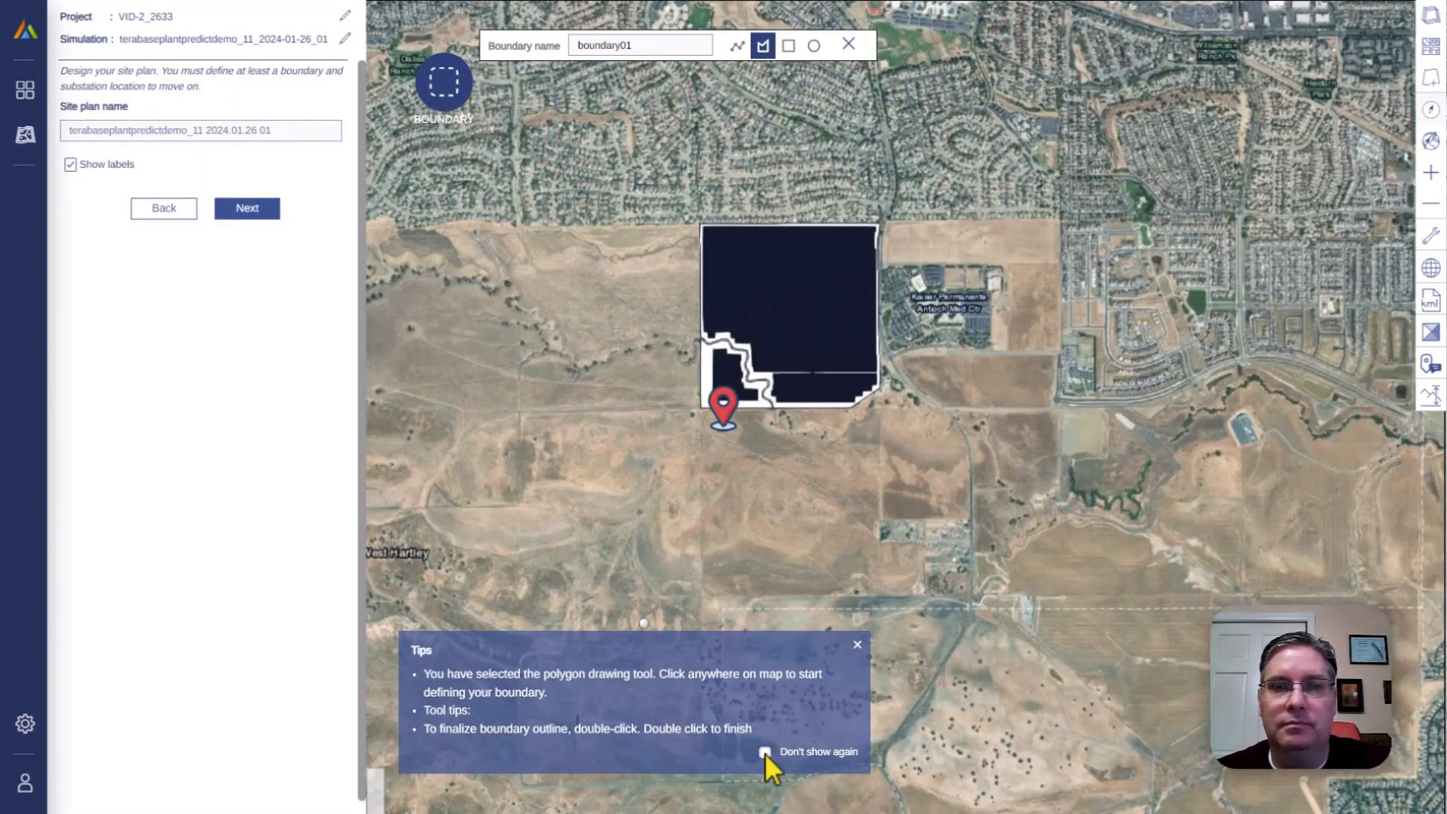
pyautogui.click(765, 752)
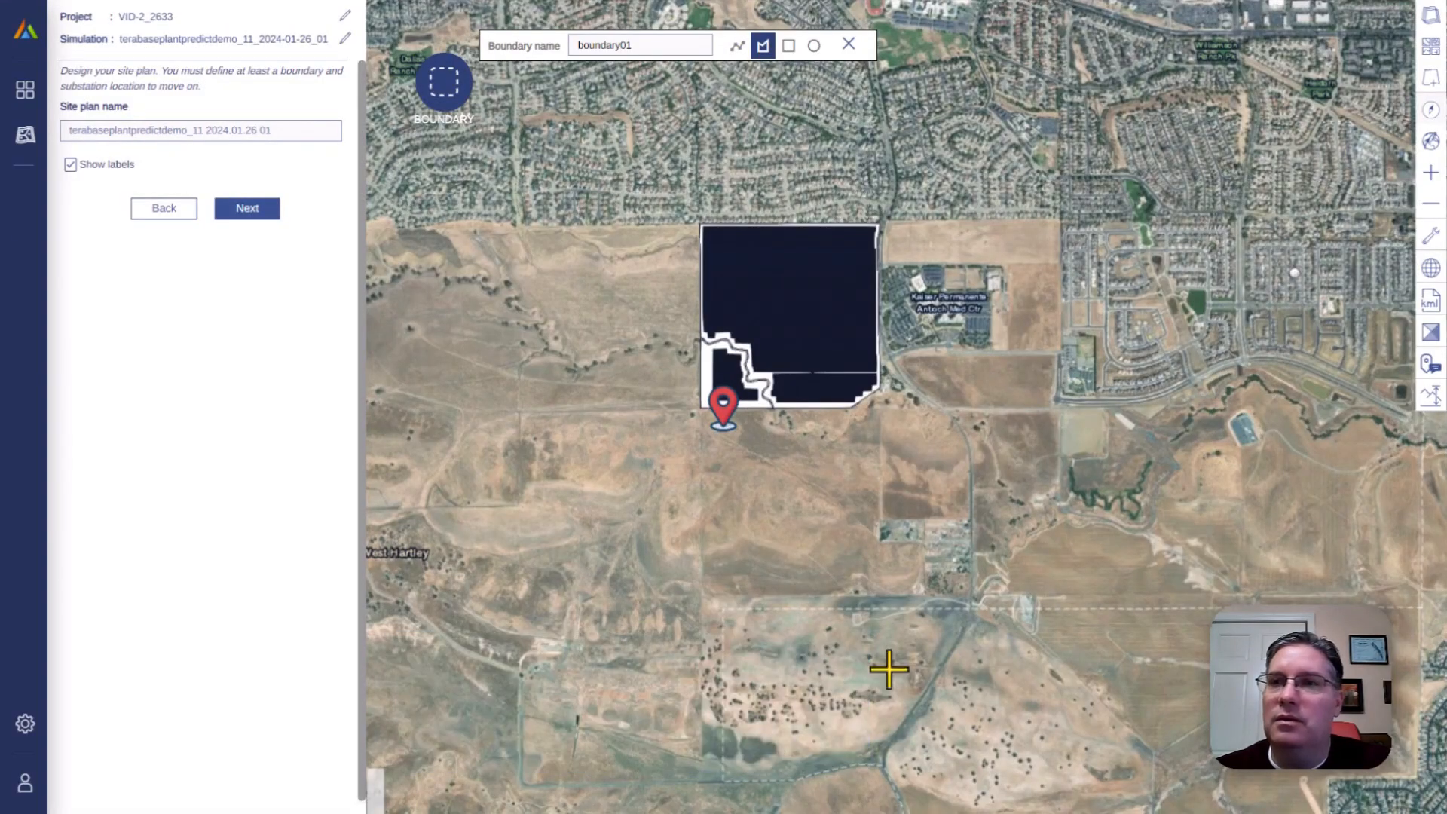
pyautogui.click(1431, 301)
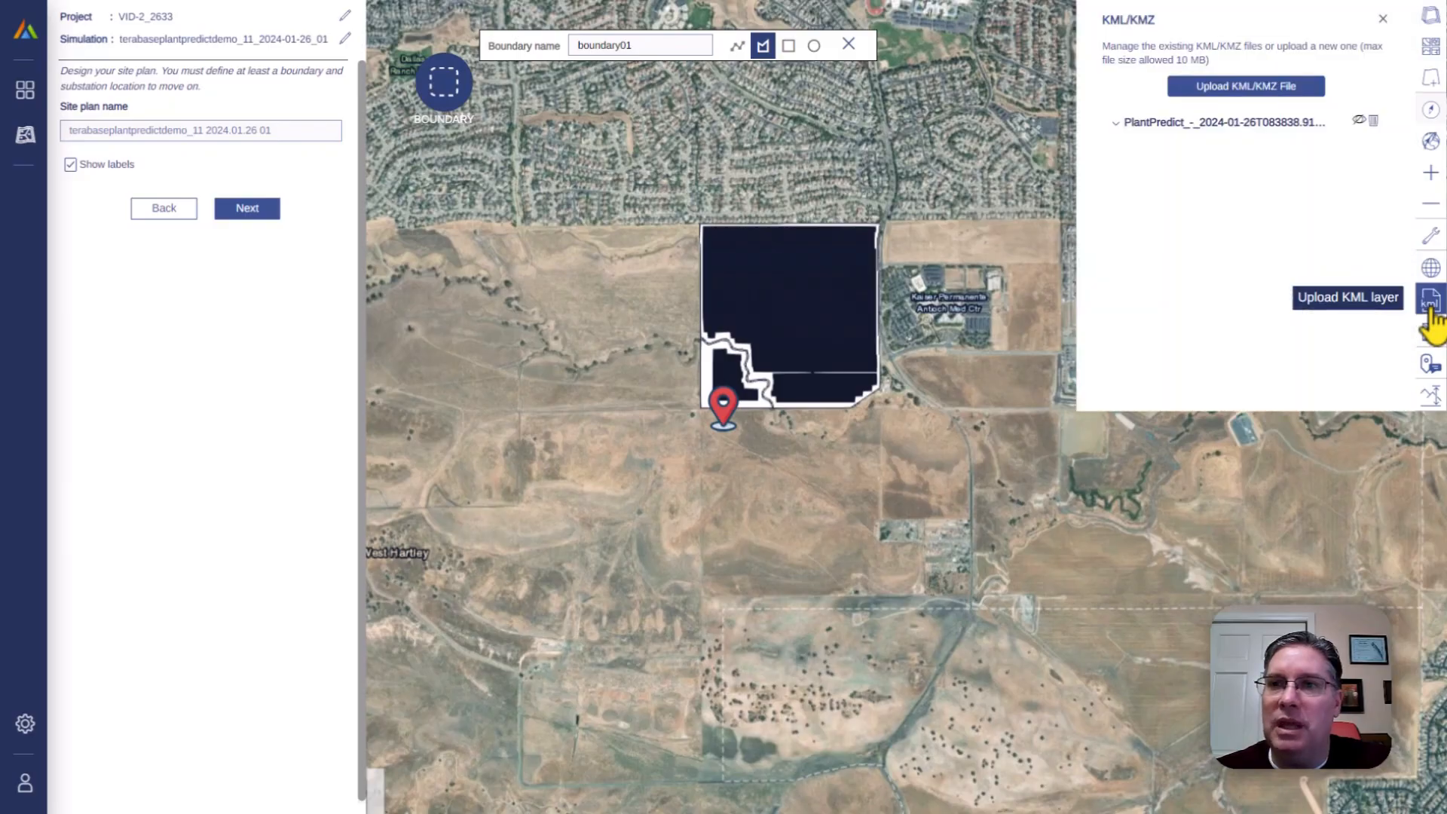
pyautogui.click(1116, 125)
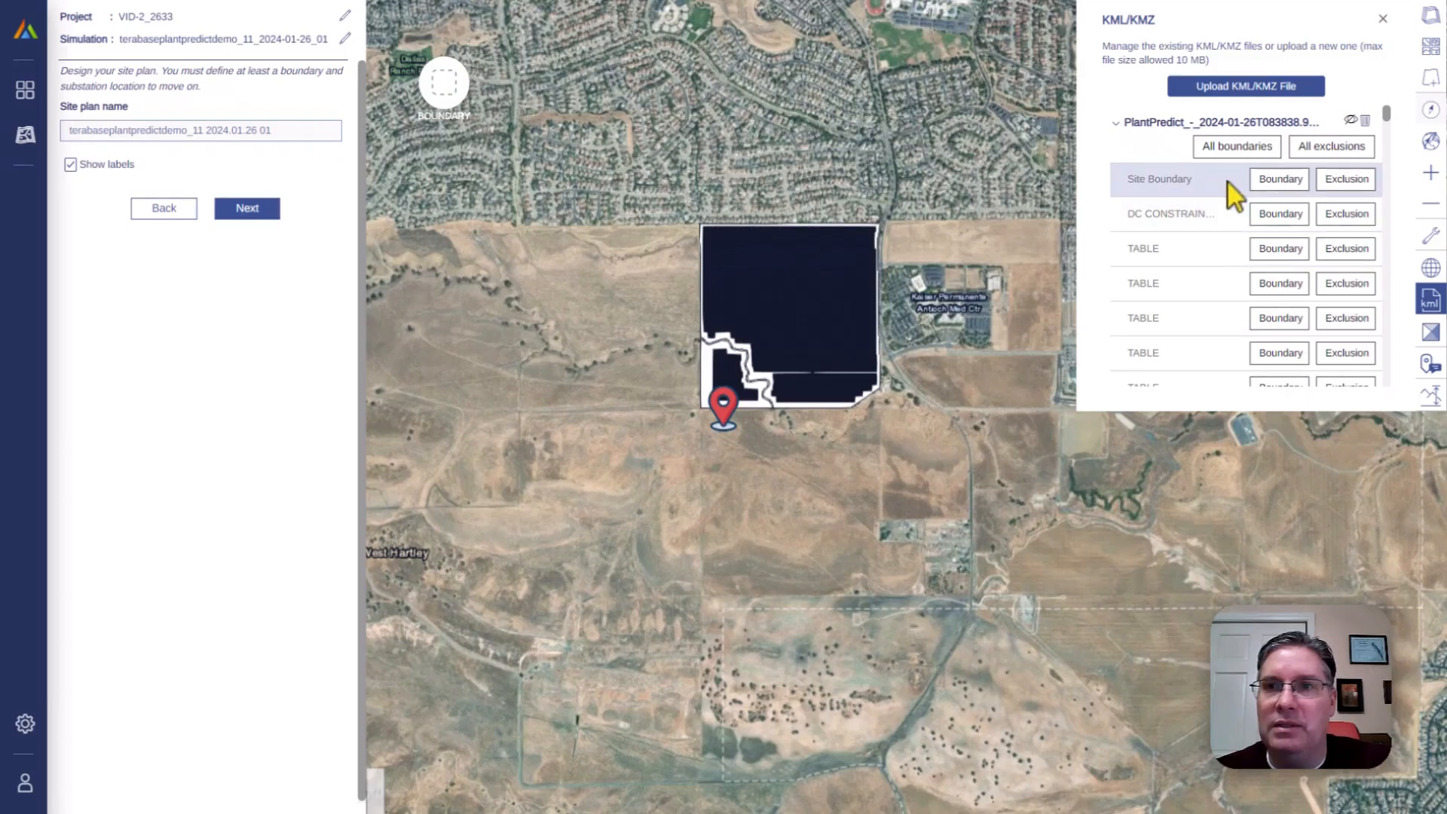
pyautogui.click(1285, 185)
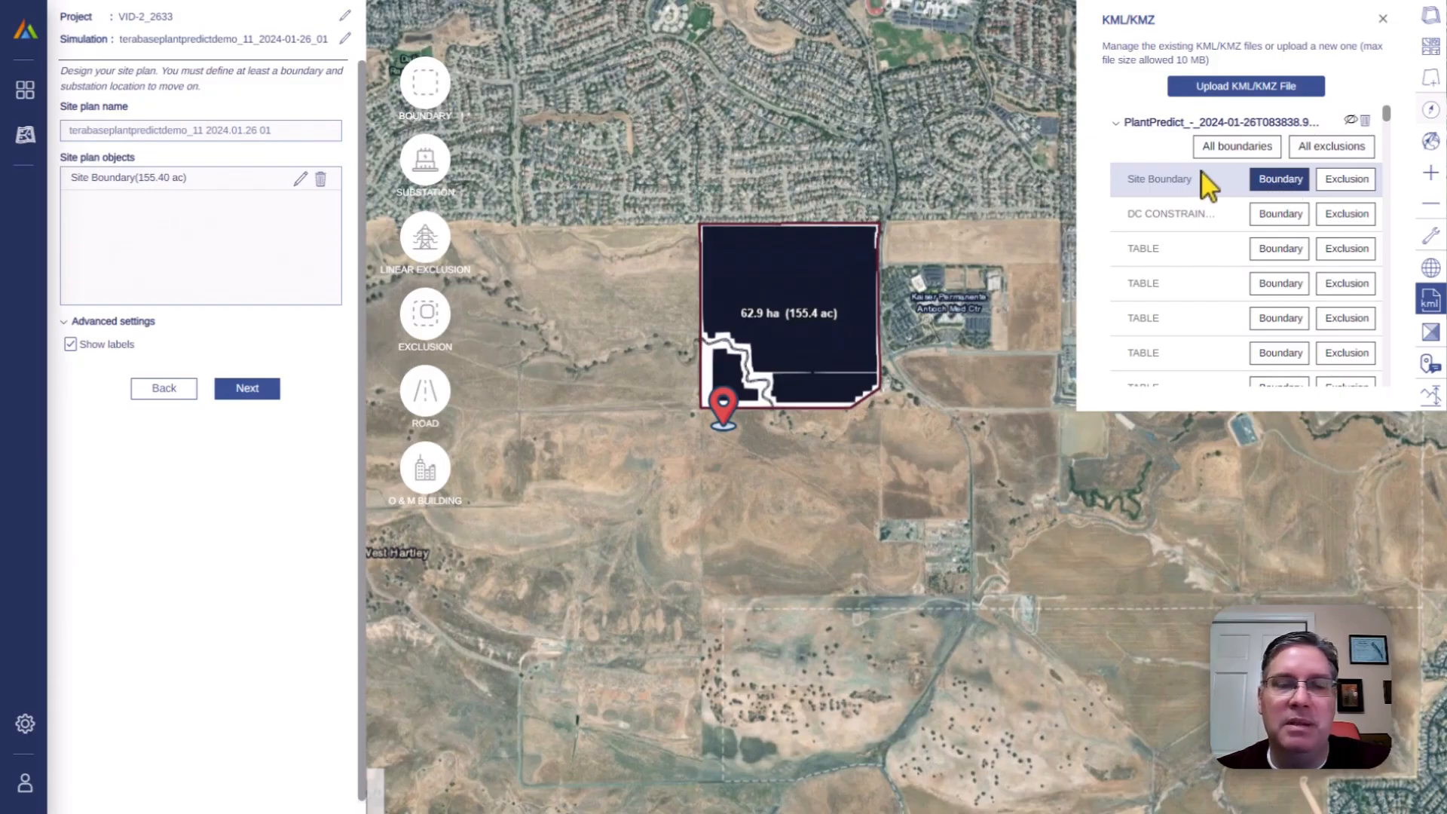
# Add the KMZ's DC constraint area to the site plan as an exclusion and hide the KMZ layer.
pyautogui.click(1280, 213)
pyautogui.click(1349, 215)
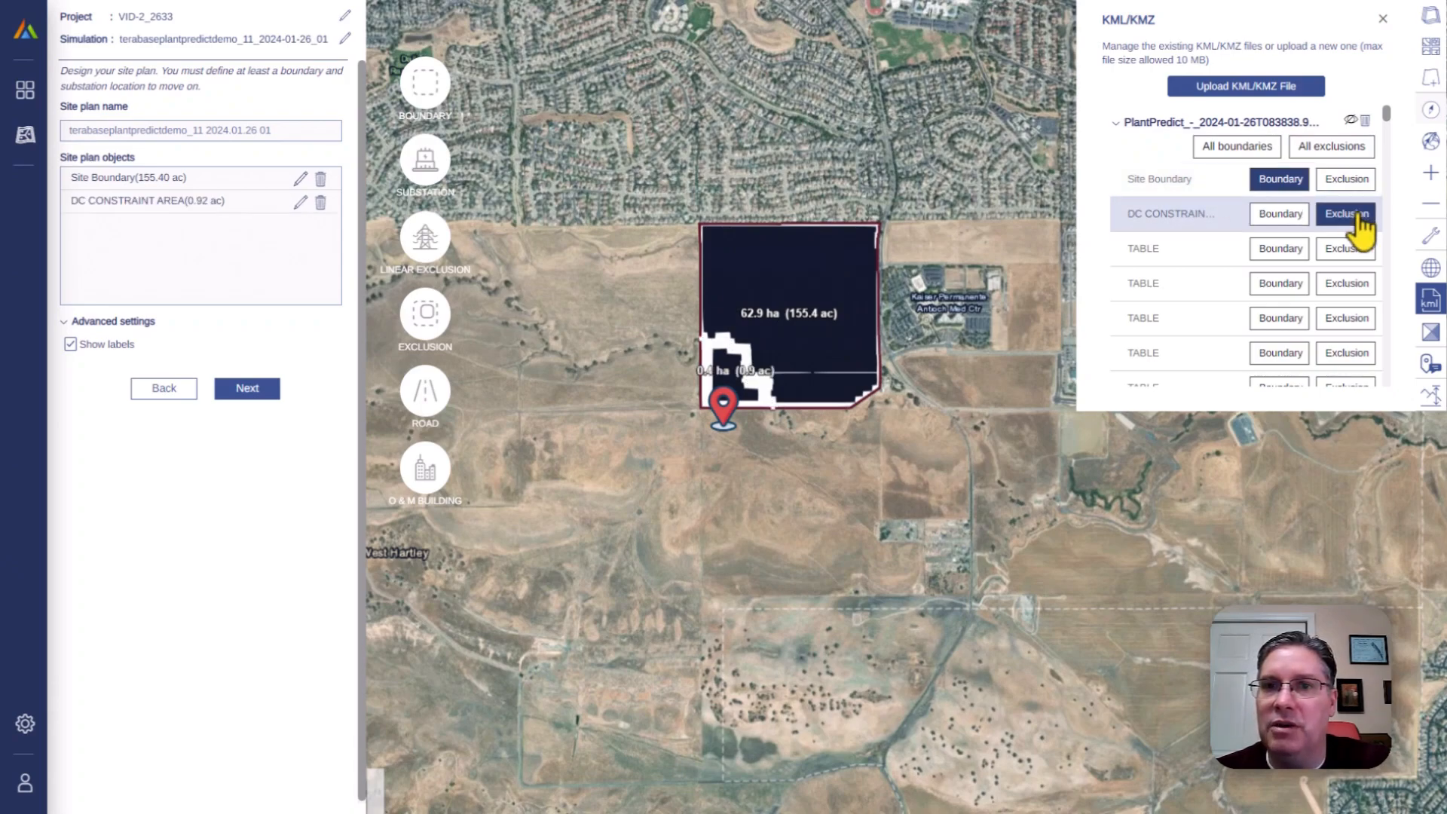
pyautogui.click(1351, 120)
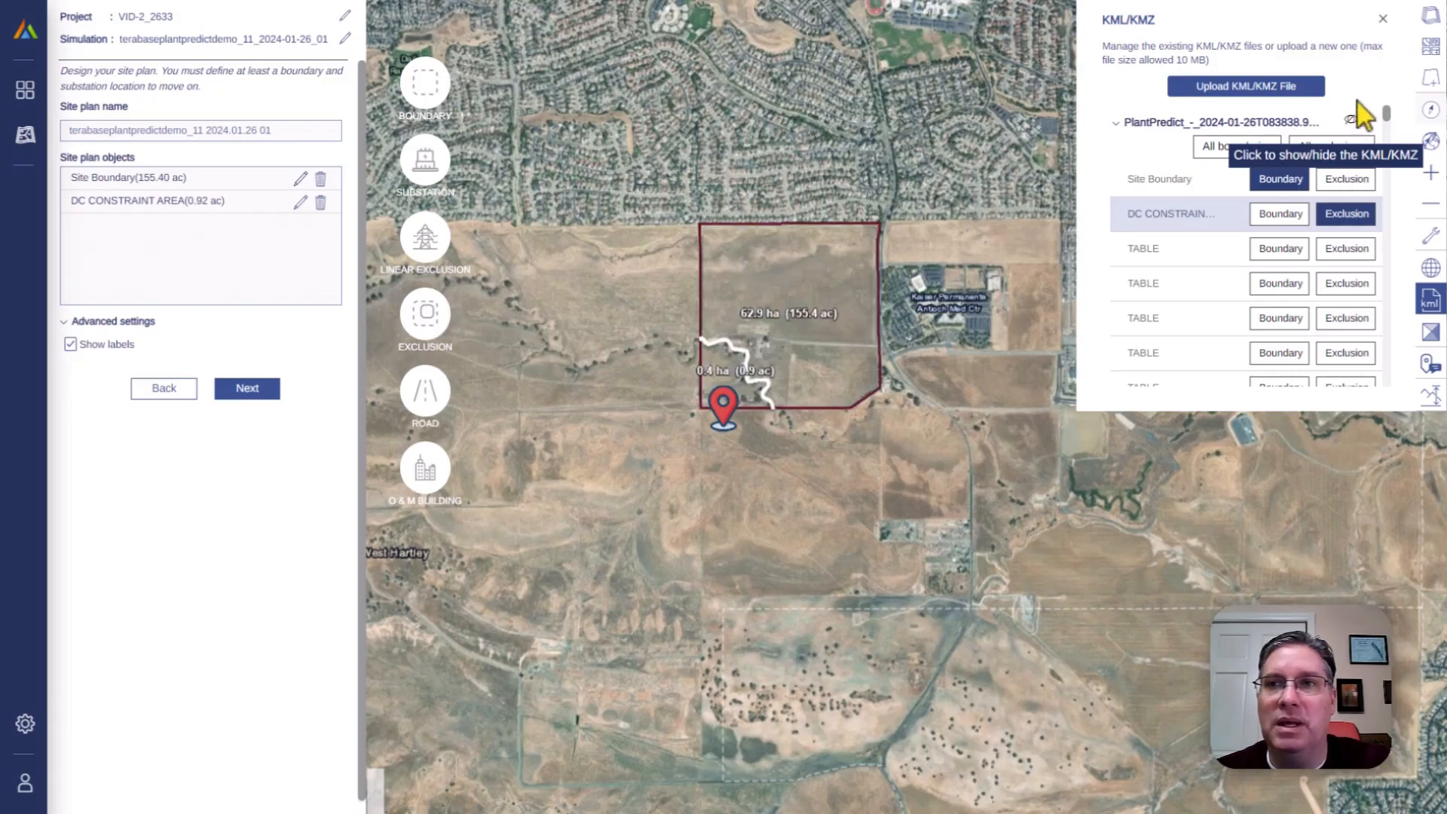
pyautogui.click(1384, 18)
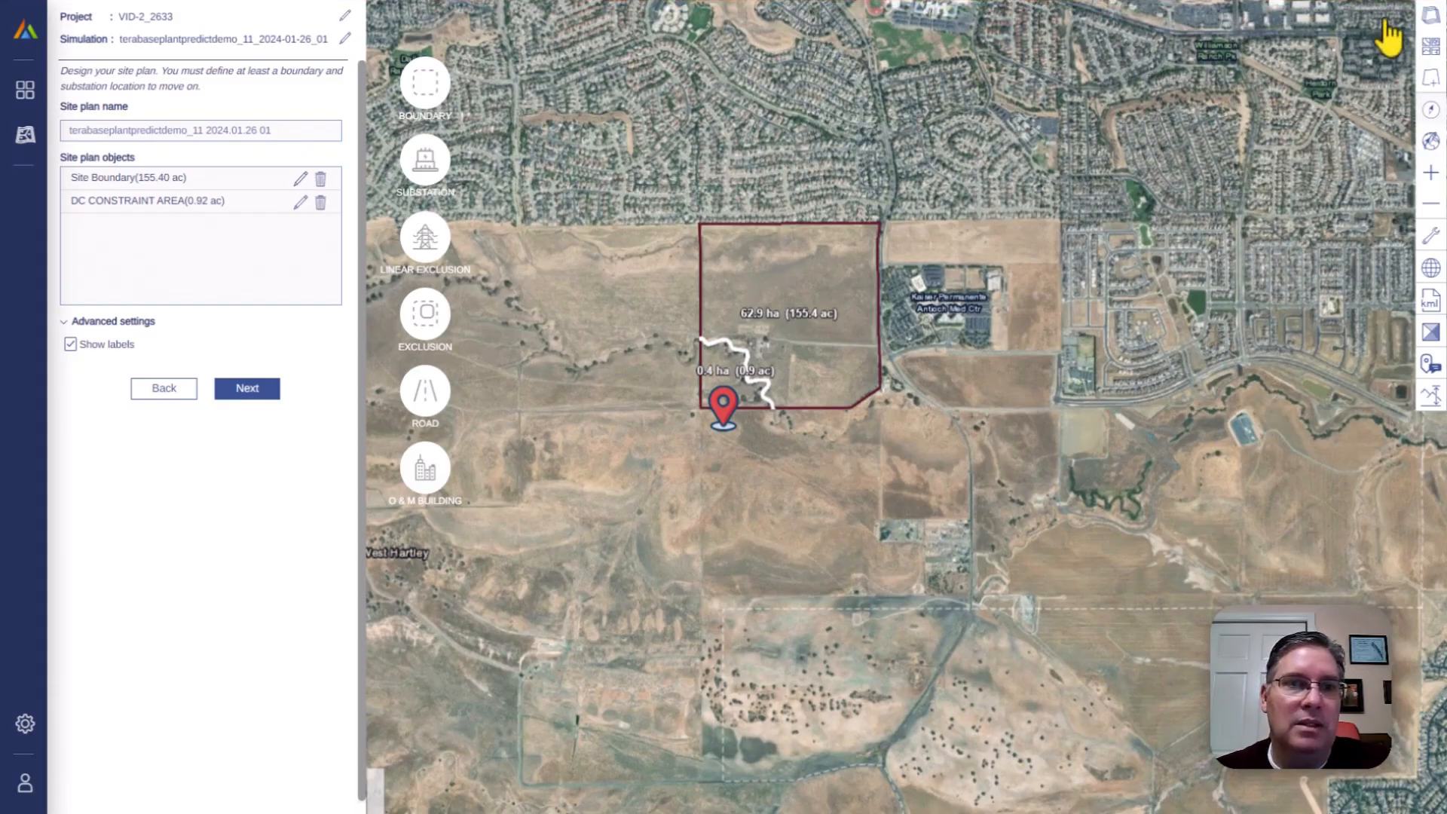
# Place a 50 × 50 m substation inside the boundary's southeast corner and continue to product selection.
pyautogui.click(432, 177)
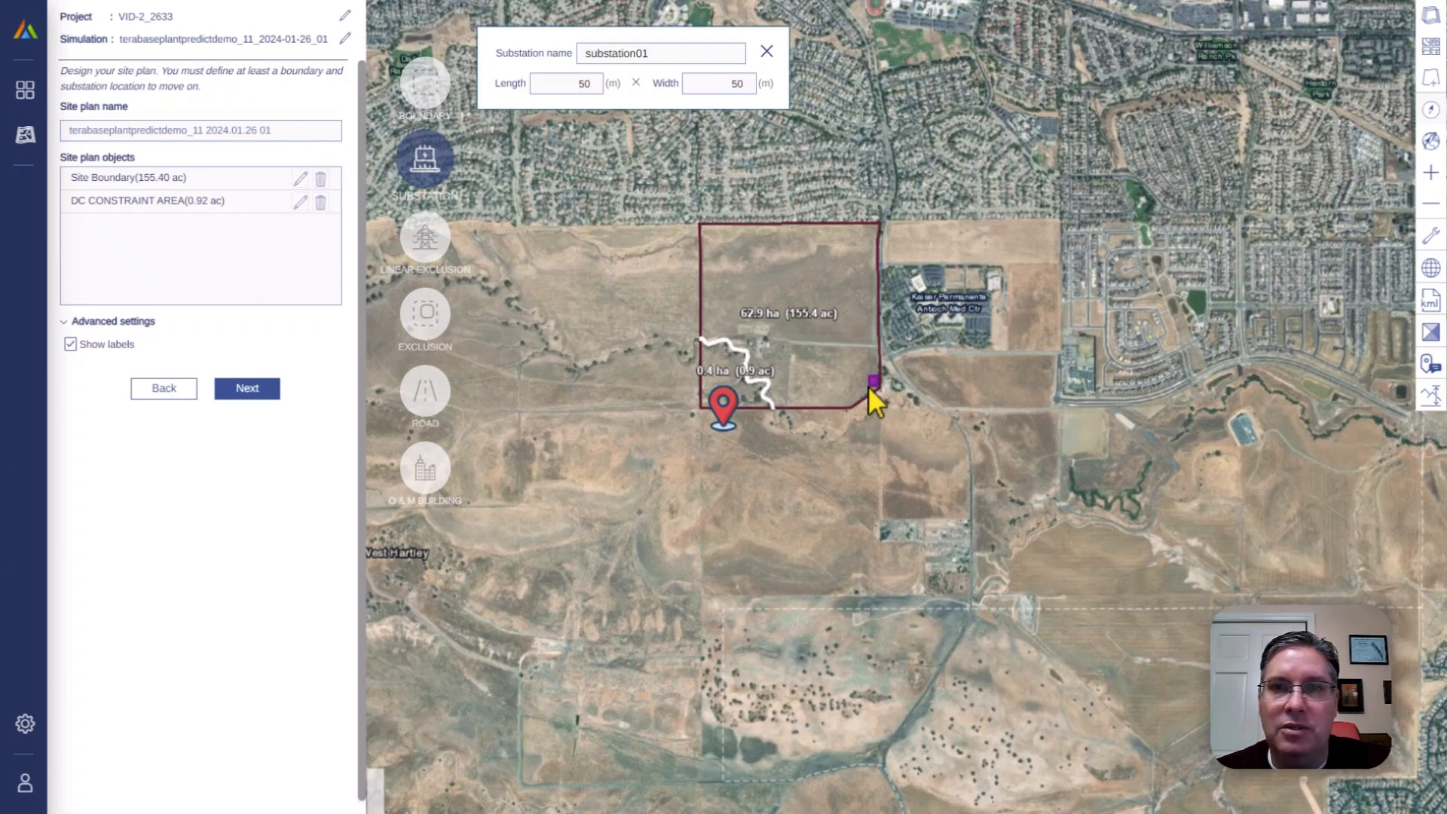
pyautogui.click(868, 386)
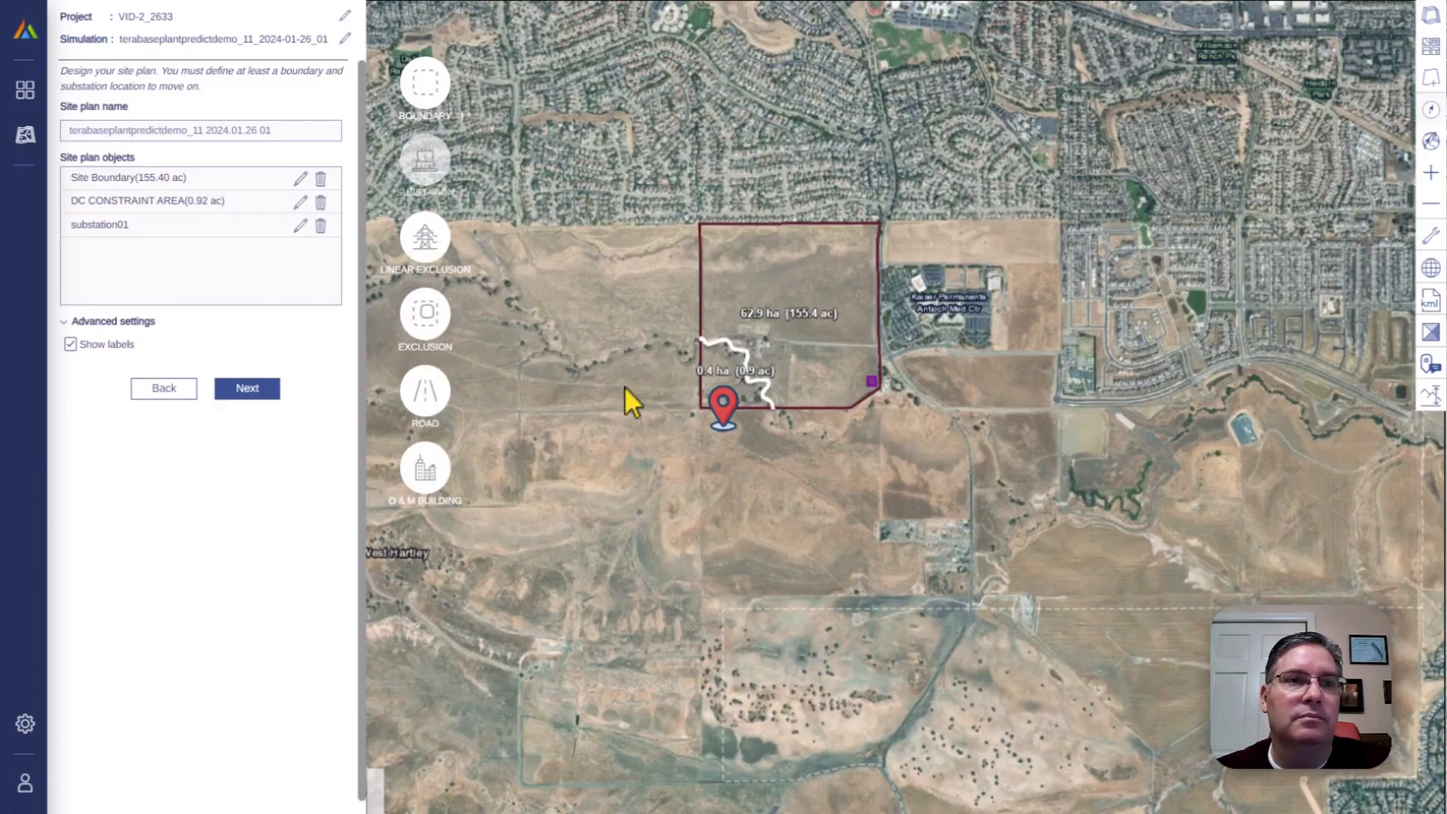
pyautogui.click(248, 390)
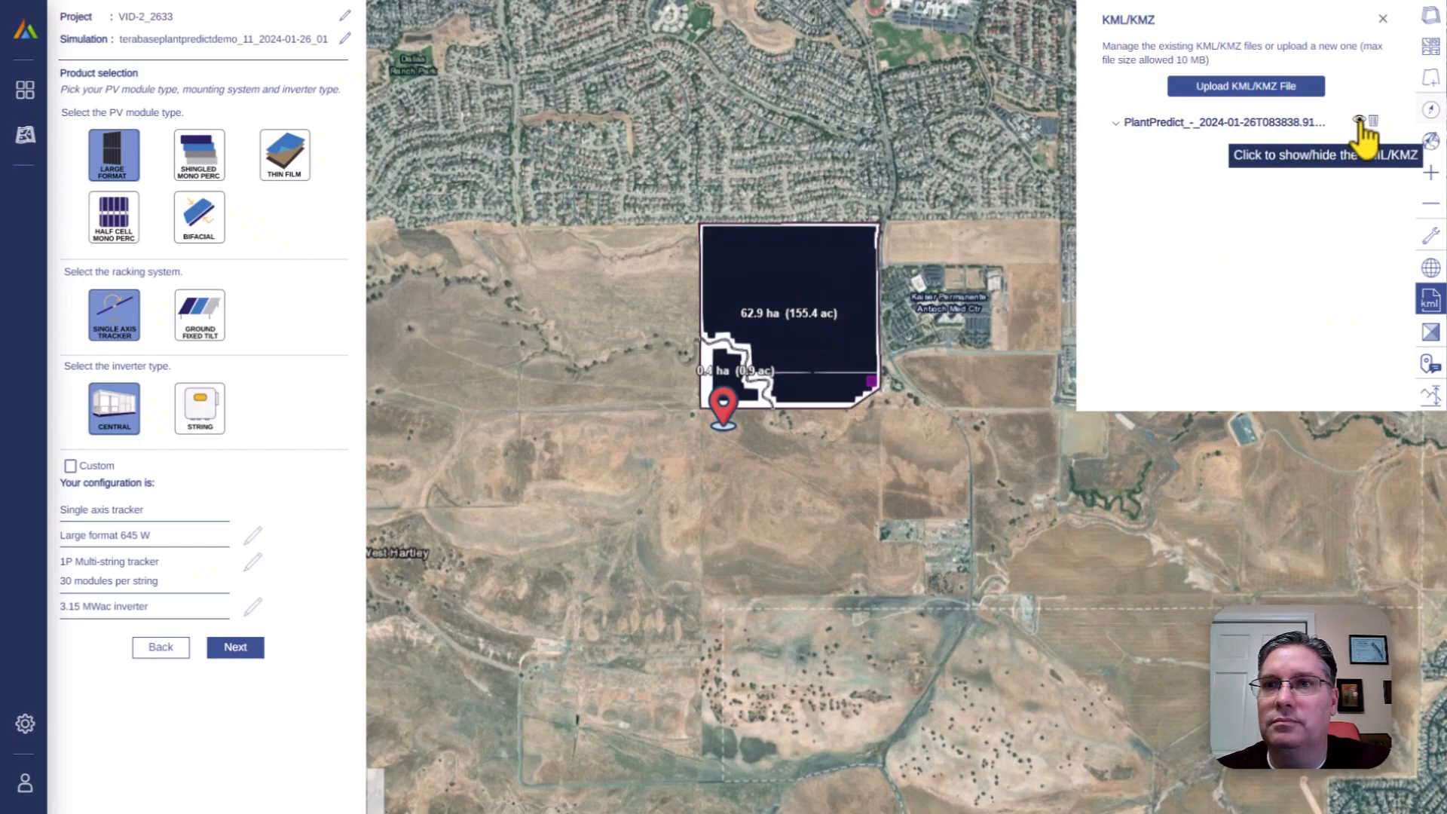
# Hide the KMZ layer and accept the large format module, single axis tracker and central inverter configuration.
pyautogui.click(1359, 121)
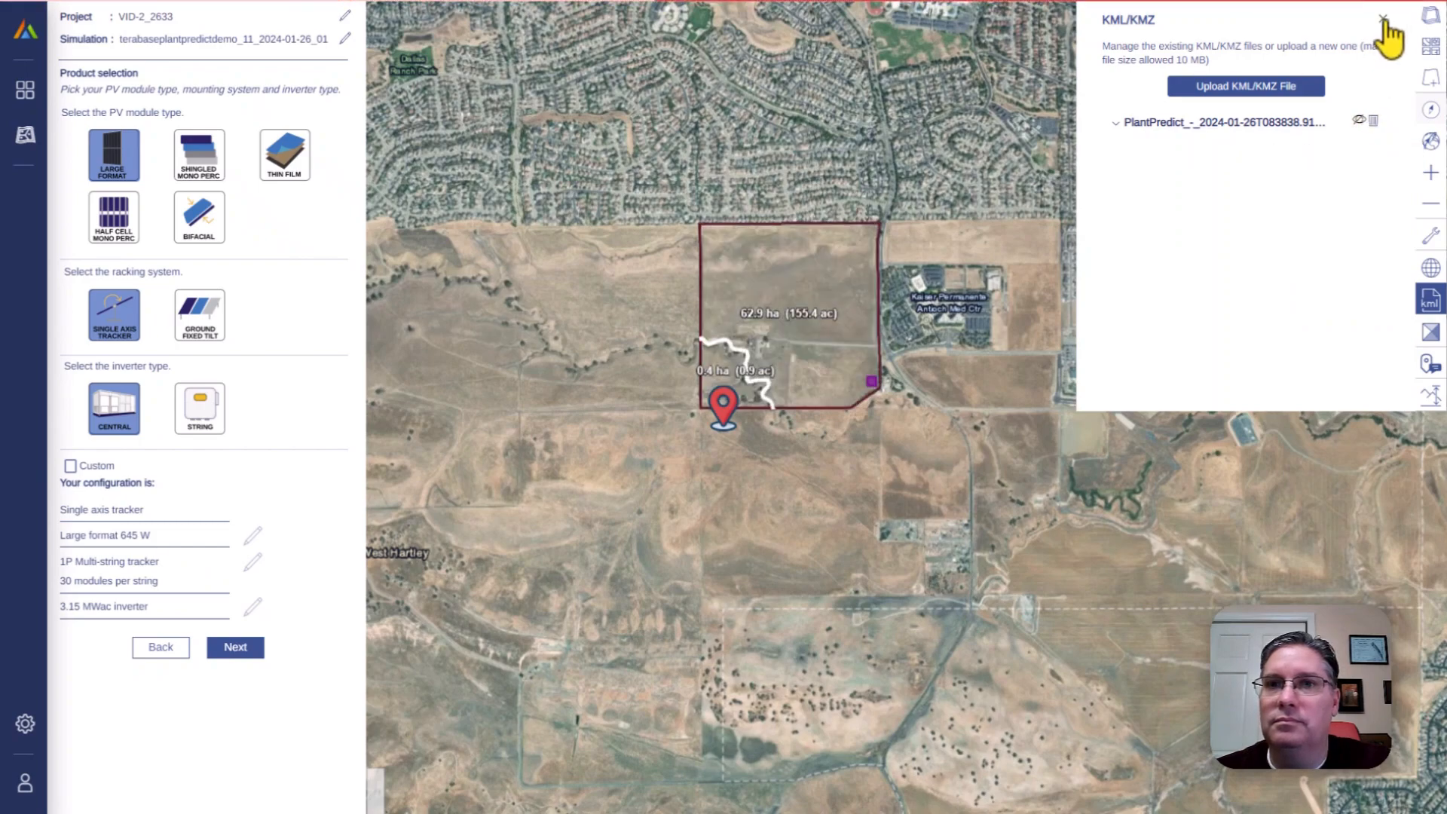
pyautogui.click(1383, 18)
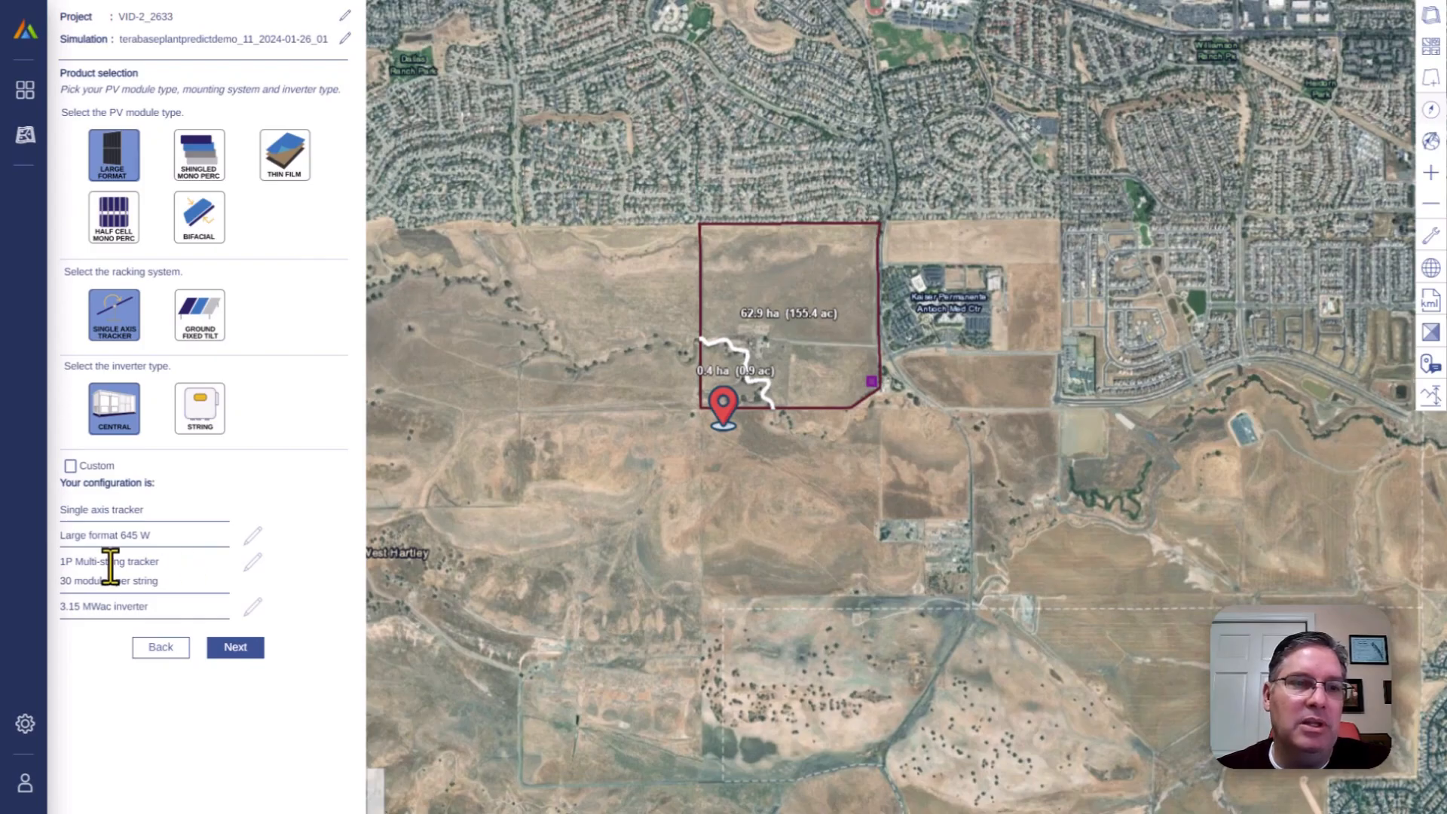
pyautogui.click(243, 653)
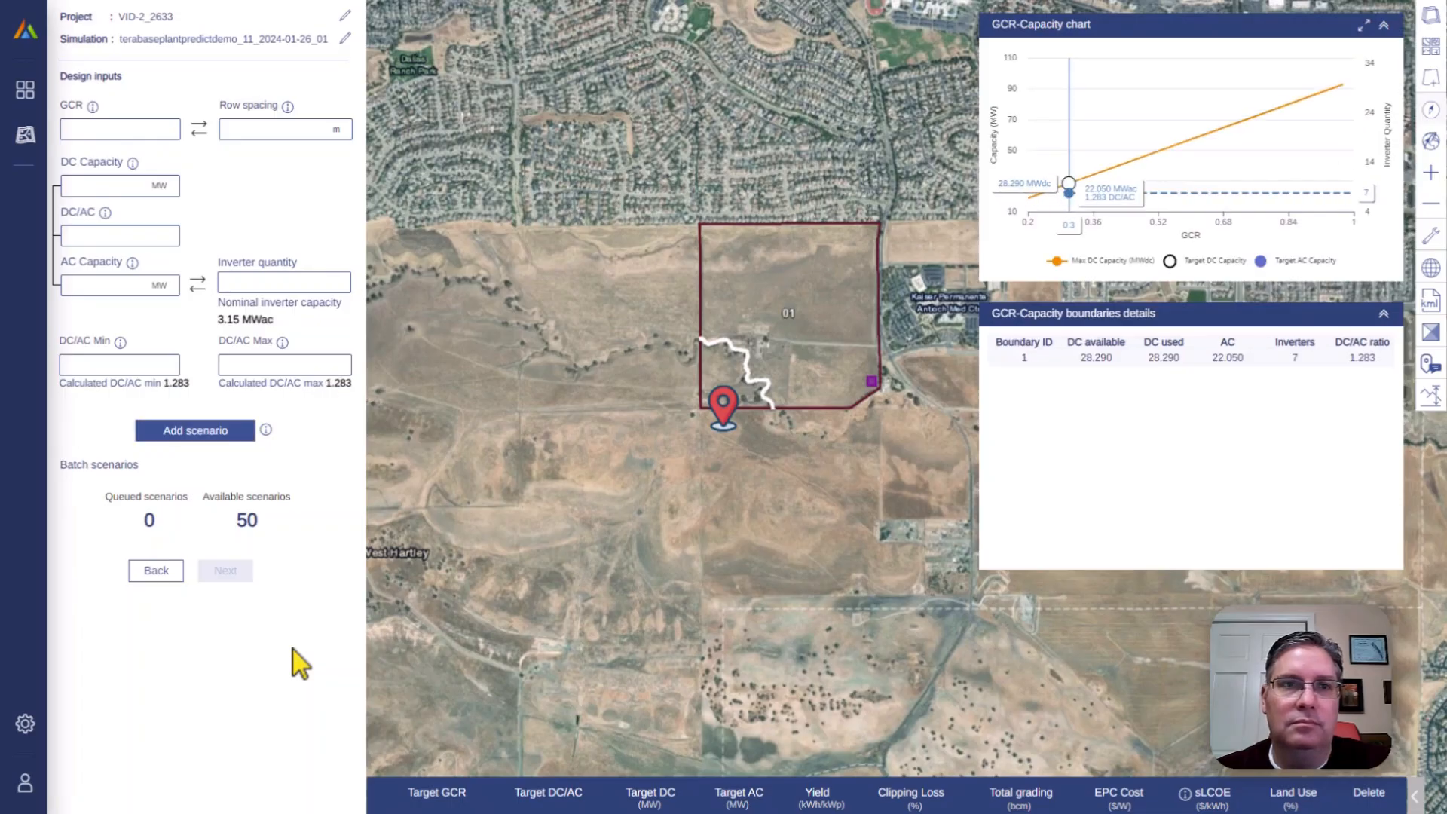
# Test a GCR of .40 on the enlarged GCR-Capacity chart and clear the value again.
pyautogui.click(112, 132)
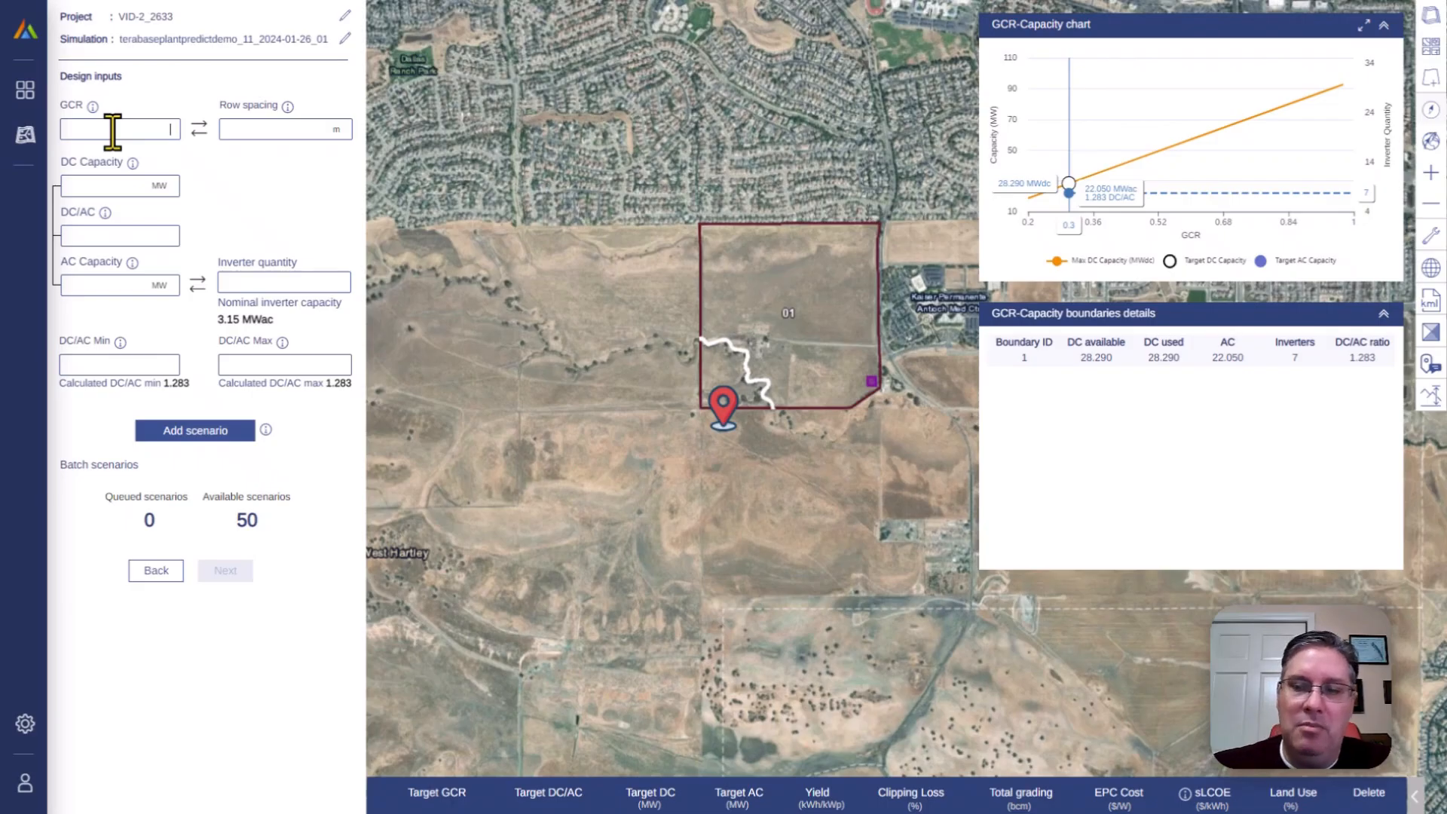
pyautogui.write('.40')
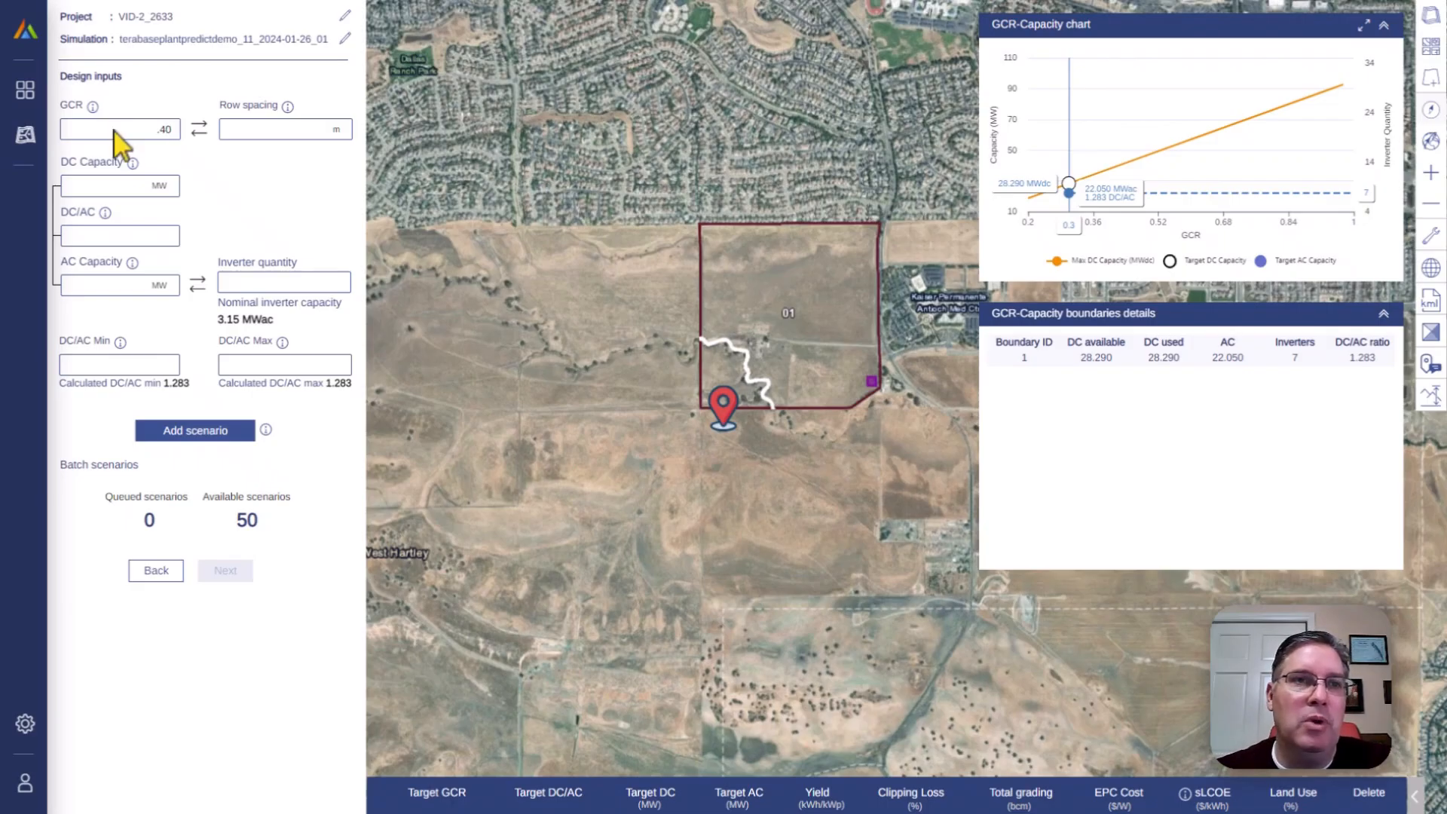
pyautogui.click(231, 181)
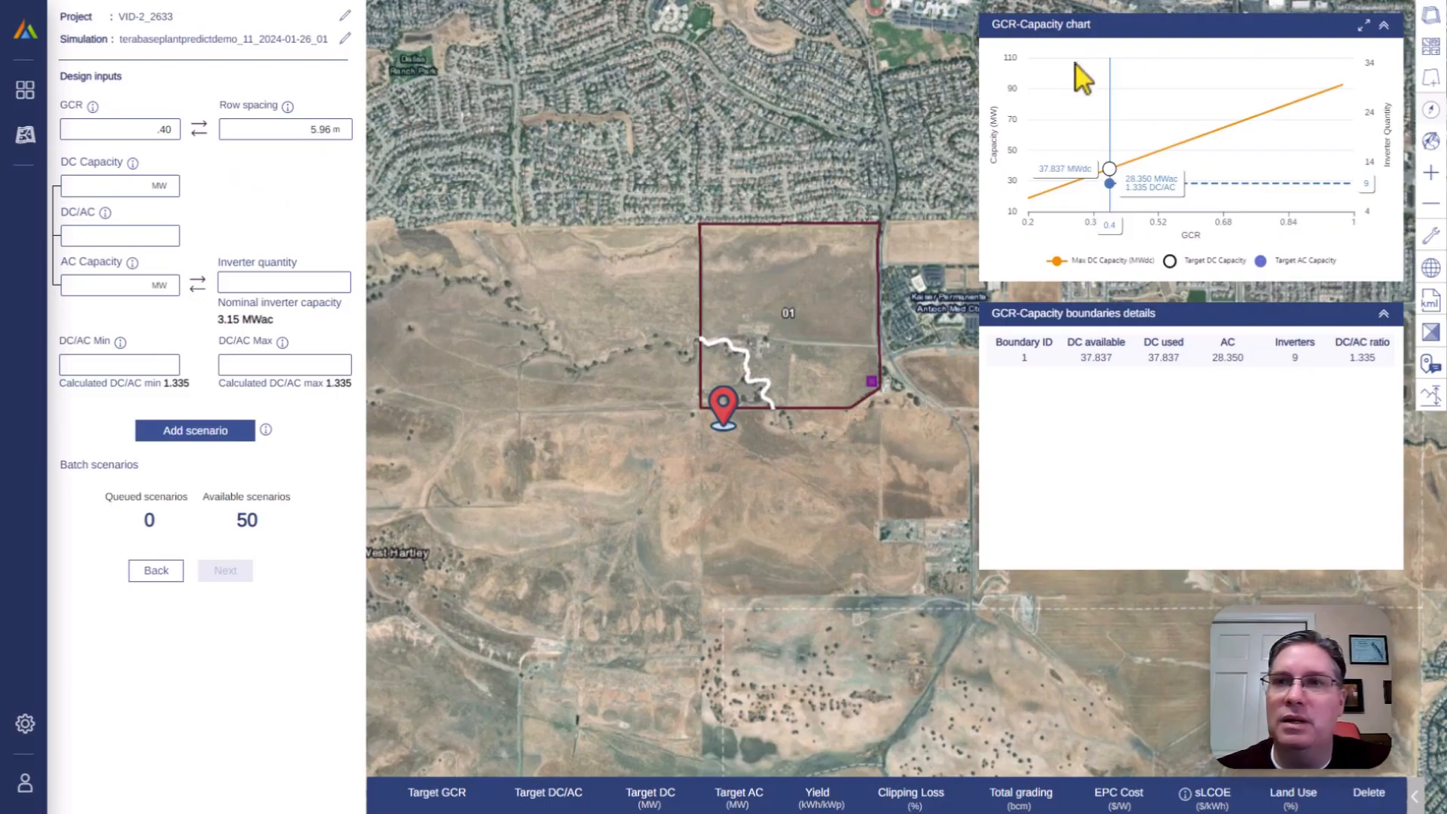
pyautogui.click(1366, 27)
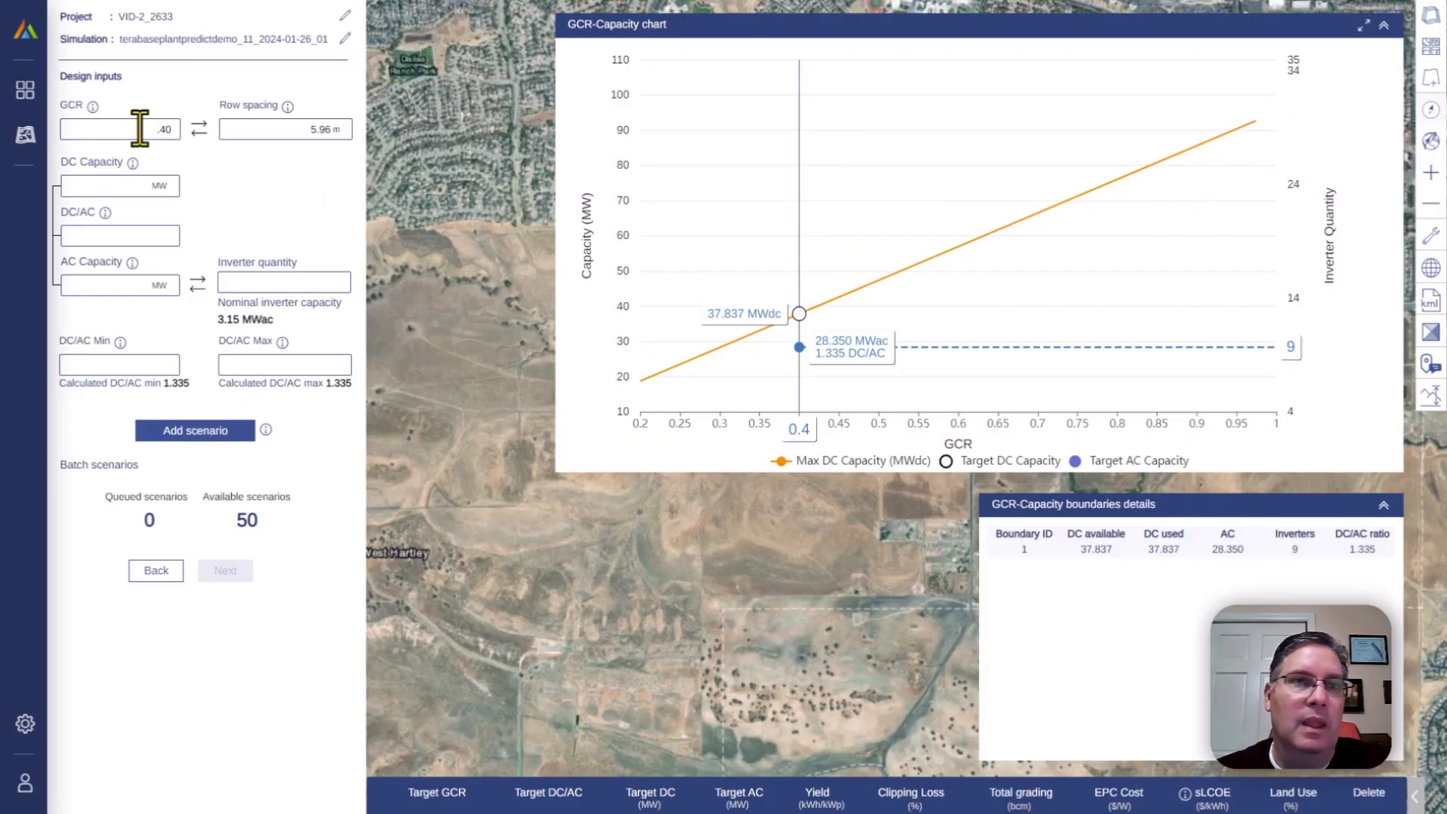
pyautogui.moveTo(139, 128); pyautogui.dragTo(187, 128)
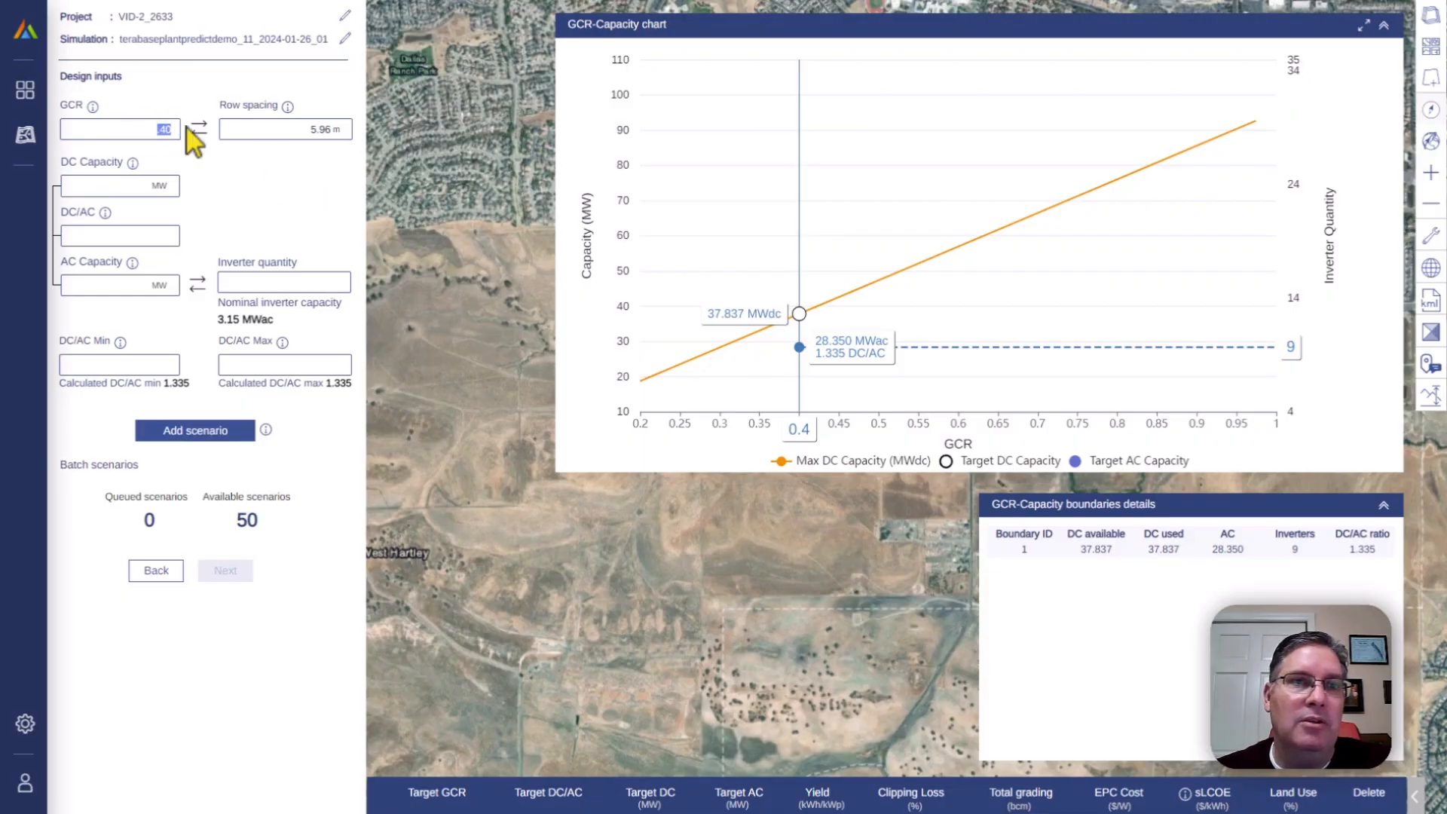
pyautogui.press('BackSpace')
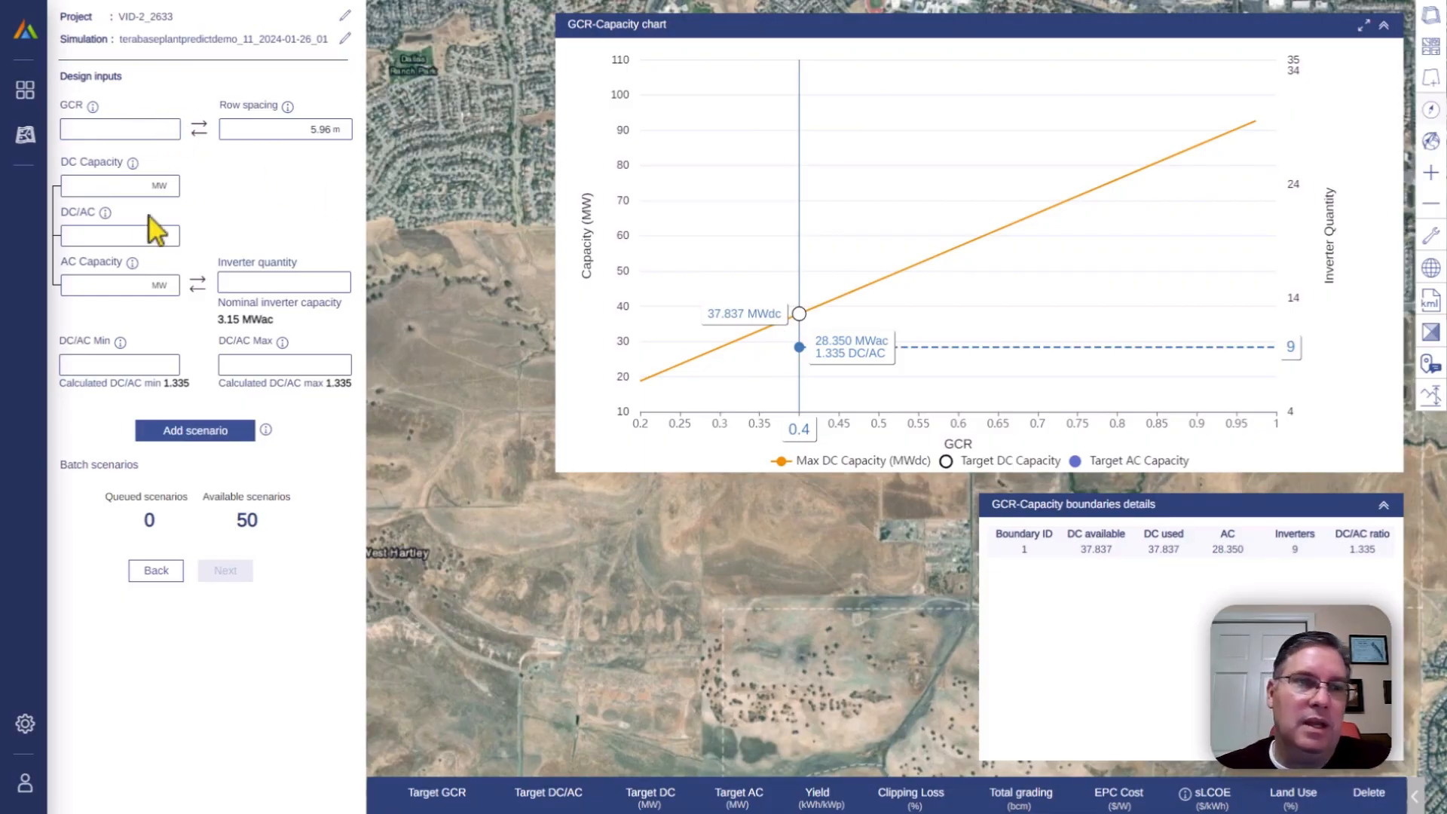
# Add a batch scenario with an AC capacity of 30 MW and a DC/AC ratio of 1.2.
pyautogui.click(119, 283)
pyautogui.write('30')
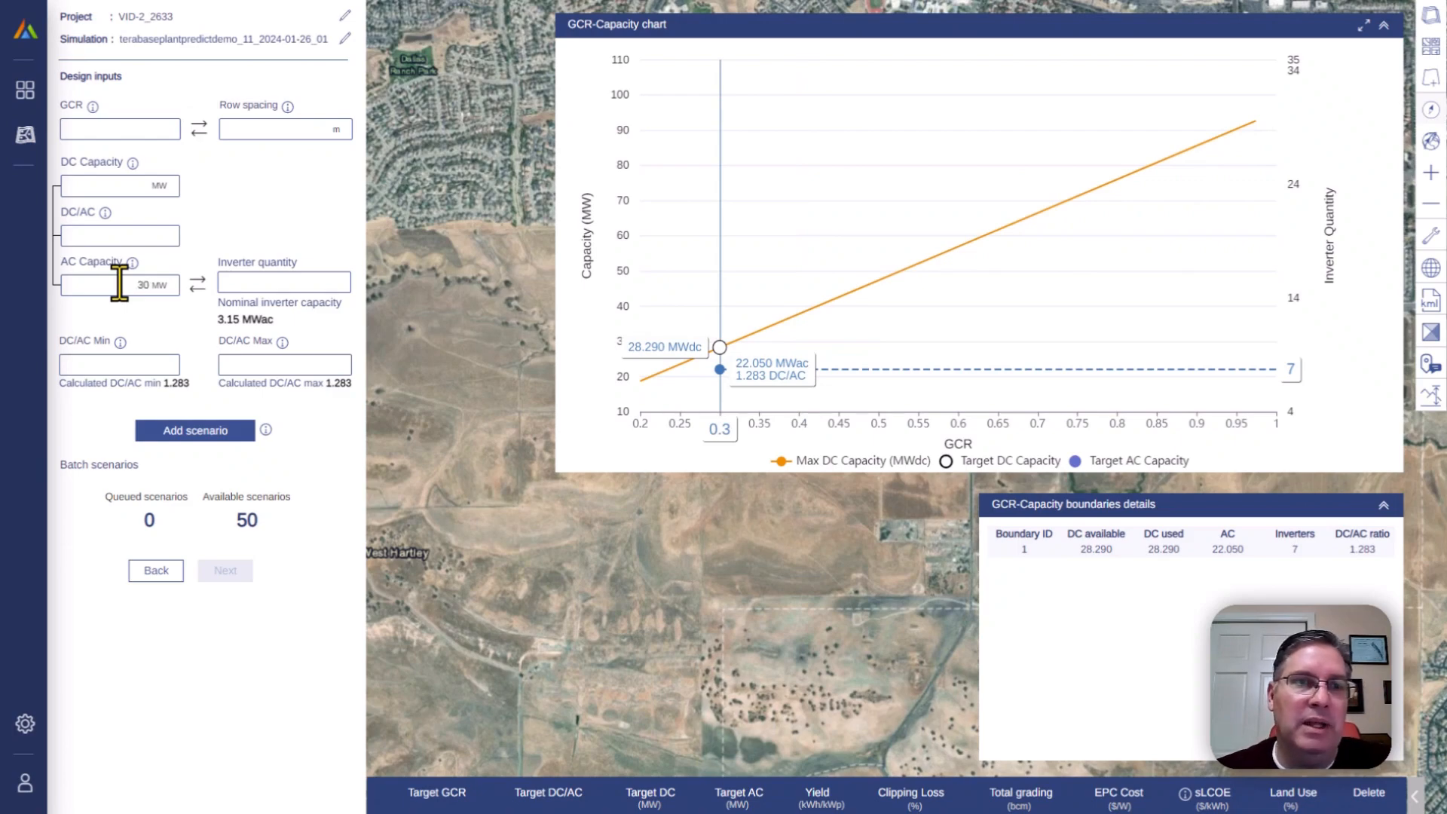
pyautogui.click(129, 238)
pyautogui.write('1.2')
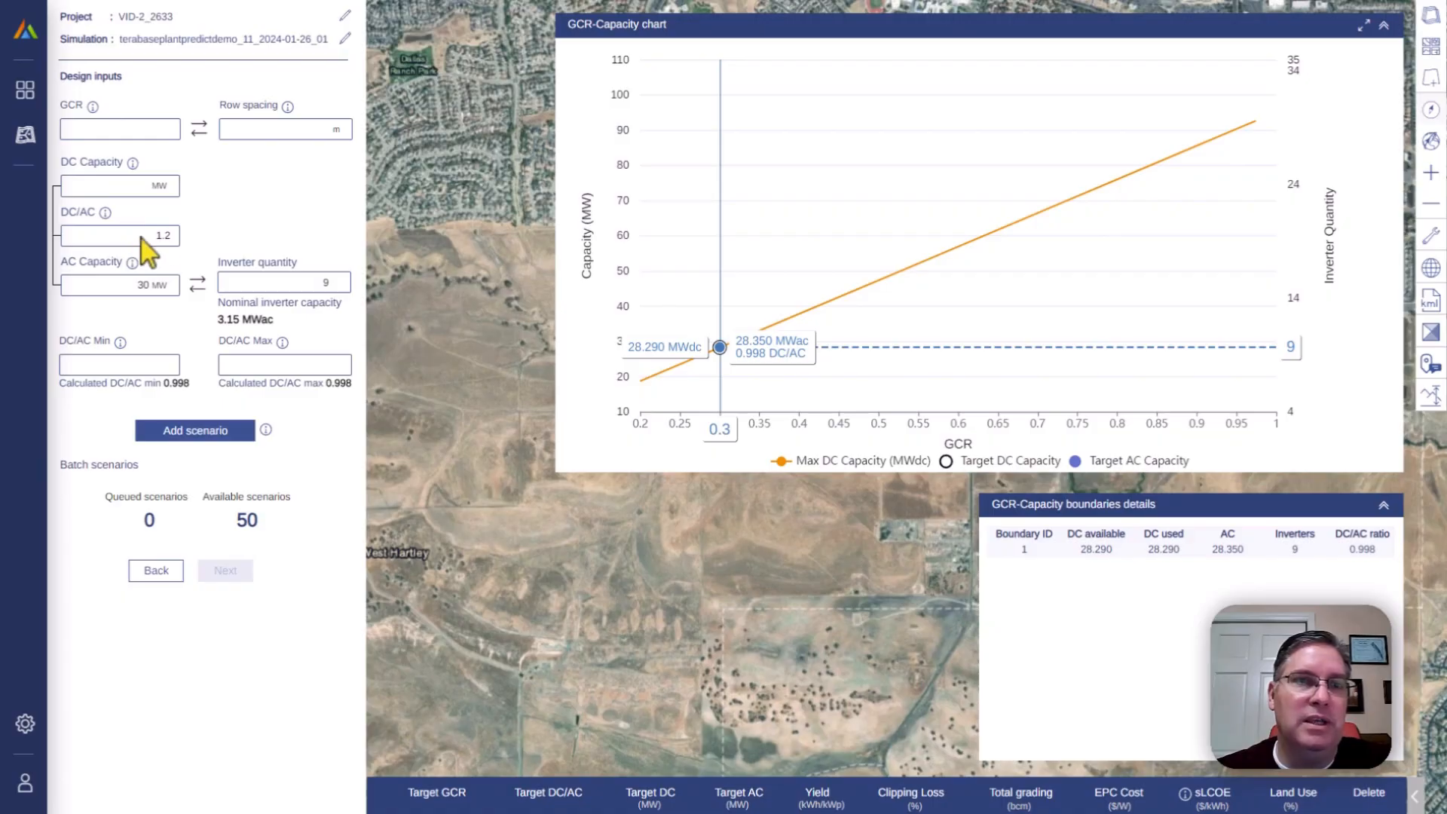
pyautogui.click(220, 214)
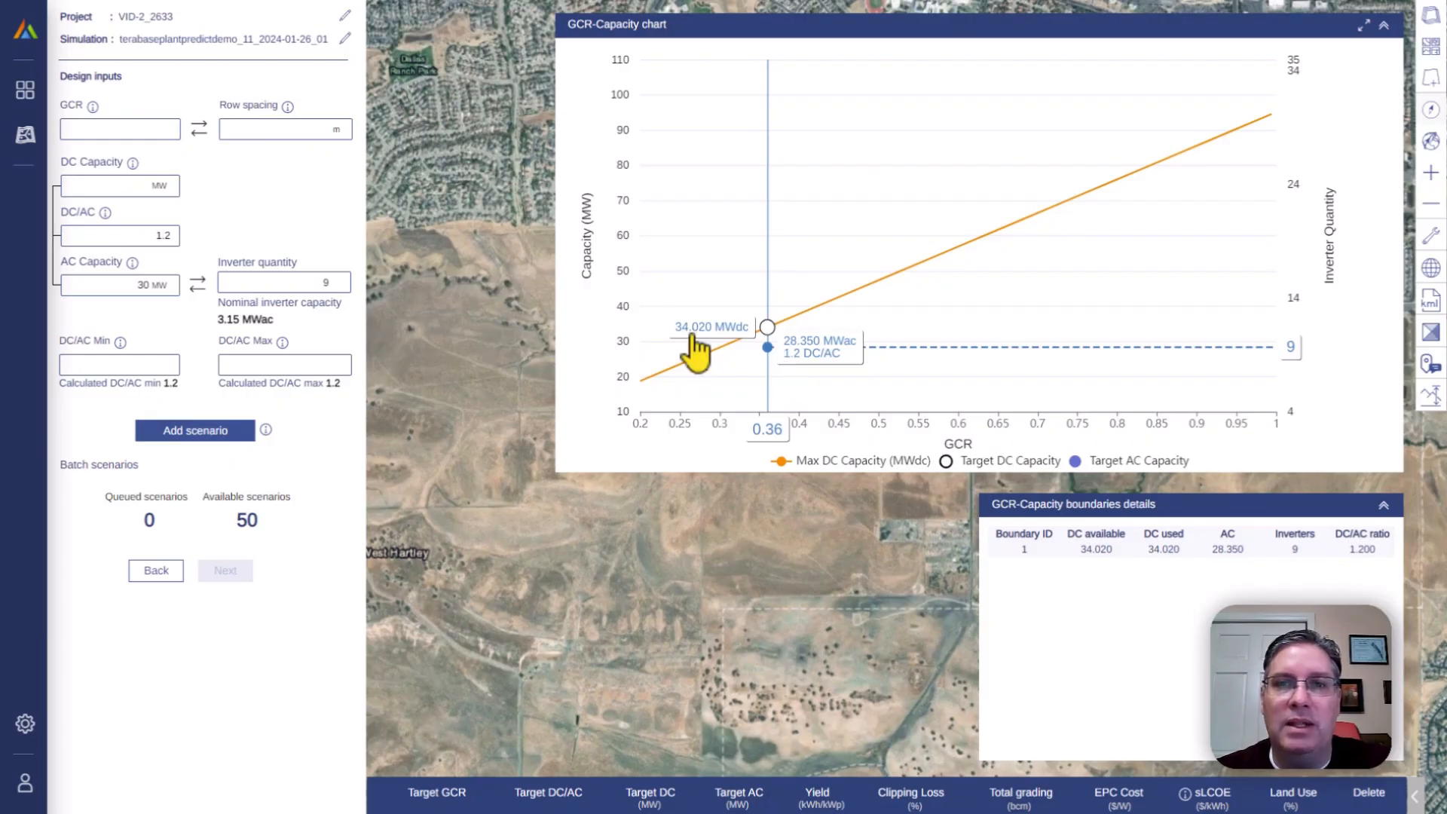
pyautogui.click(195, 433)
# Add a batch scenario with an AC capacity of 30 MW and a DC/AC ratio of 1.25.
pyautogui.click(119, 286)
pyautogui.write('30')
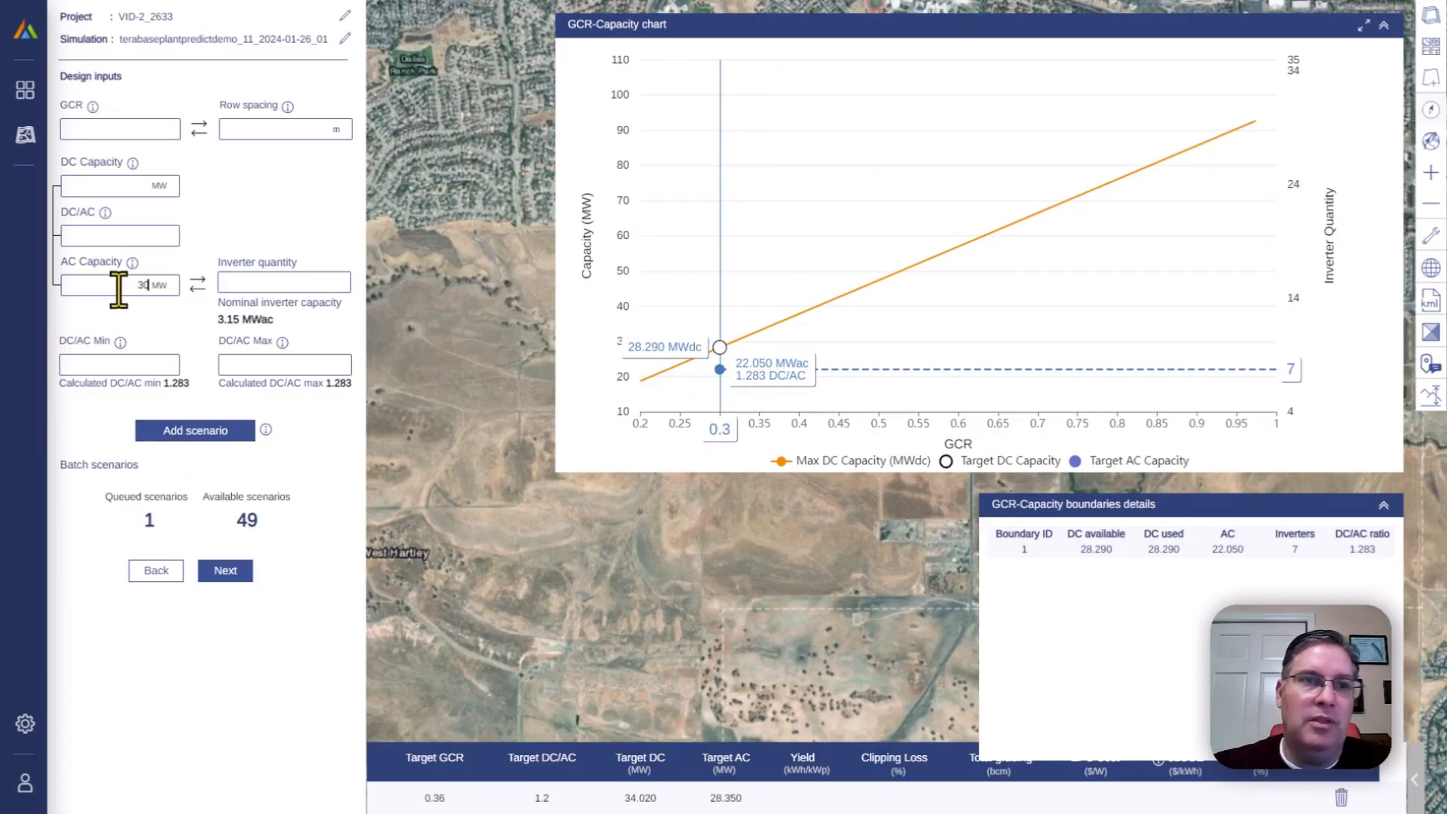
pyautogui.click(110, 235)
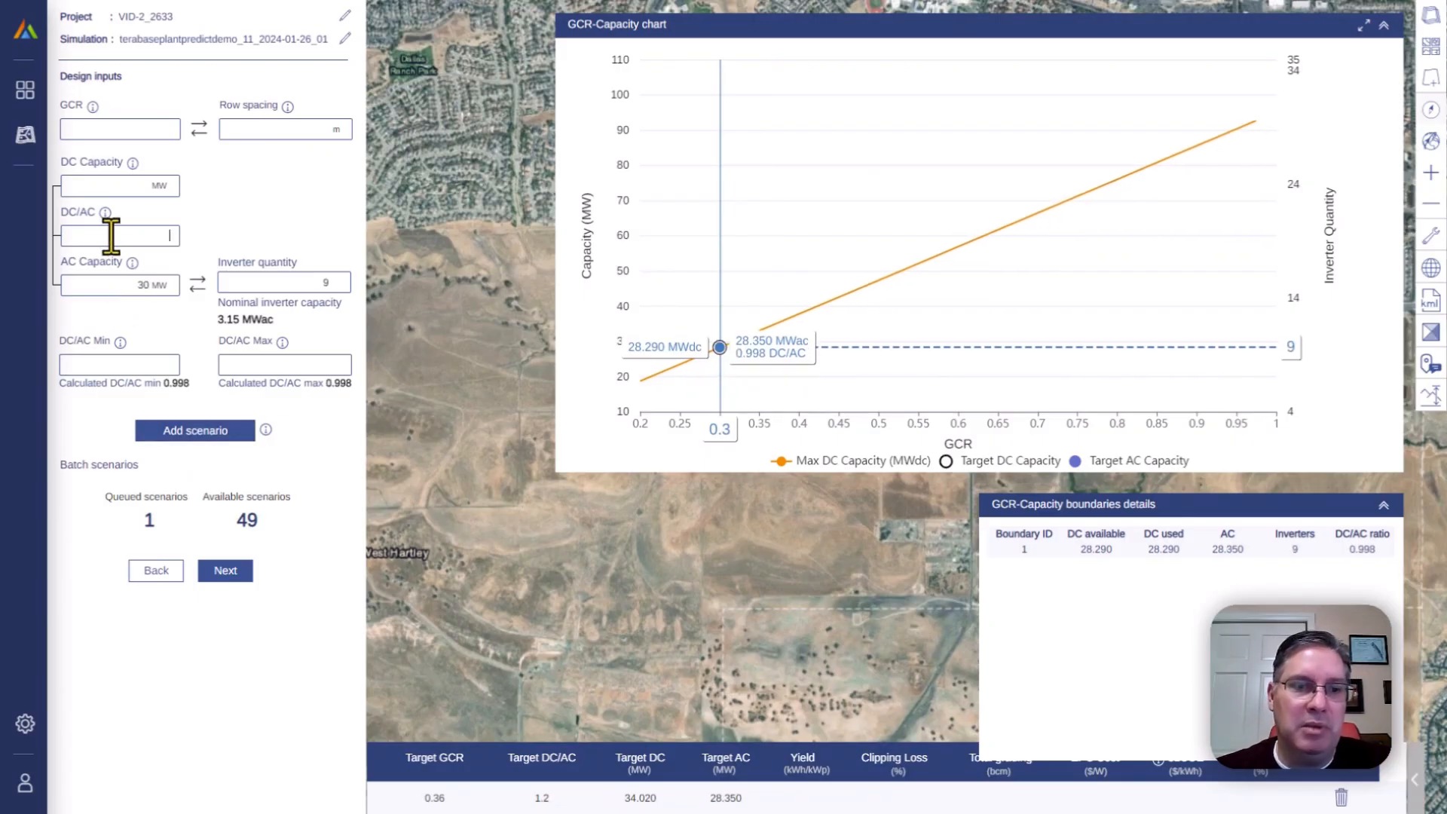
pyautogui.write('1.25')
pyautogui.click(197, 434)
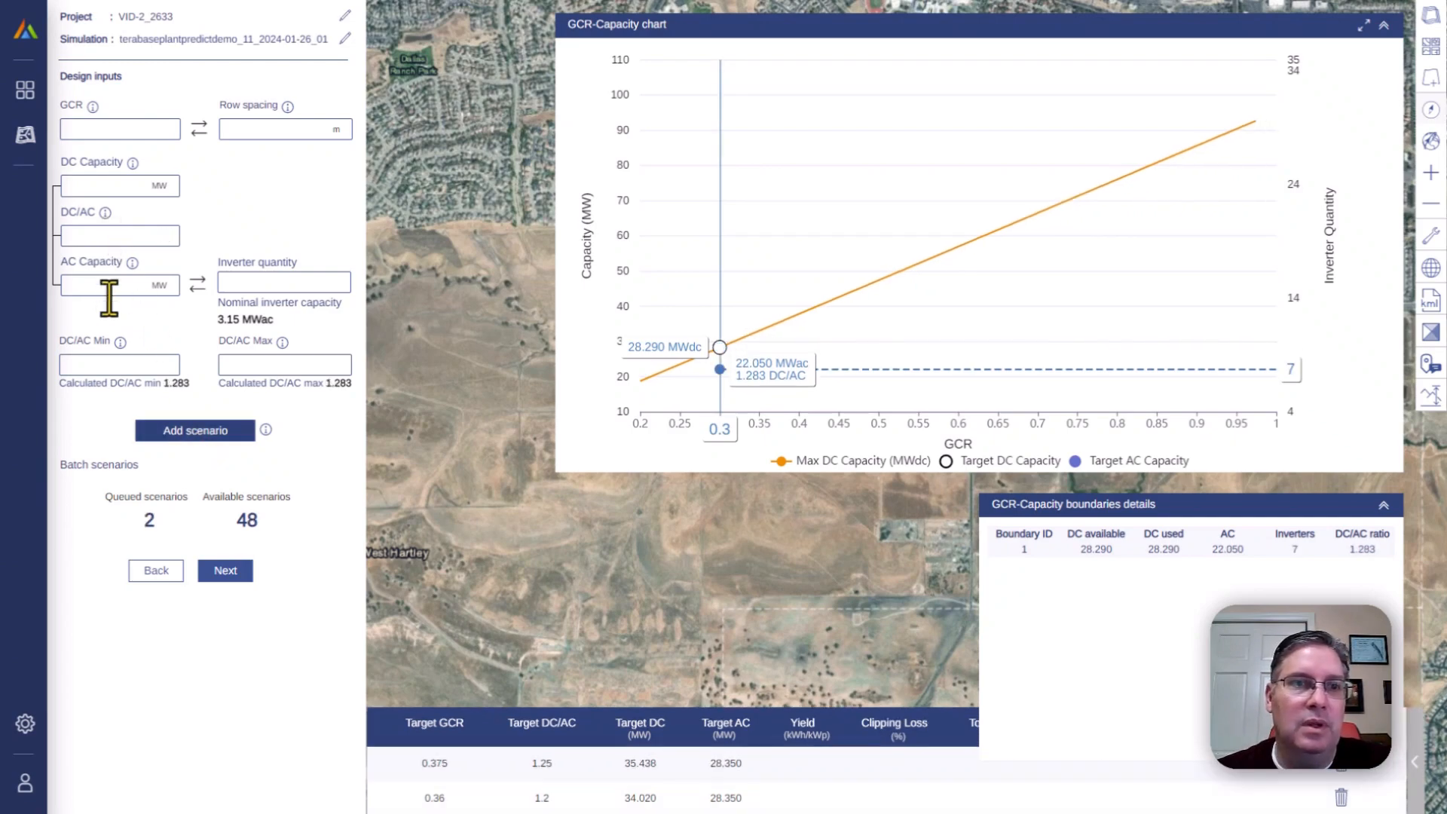
# Add a batch scenario with 30 MW AC capacity and a 1.3 DC/AC ratio, and continue to the simulation settings.
pyautogui.write('30')
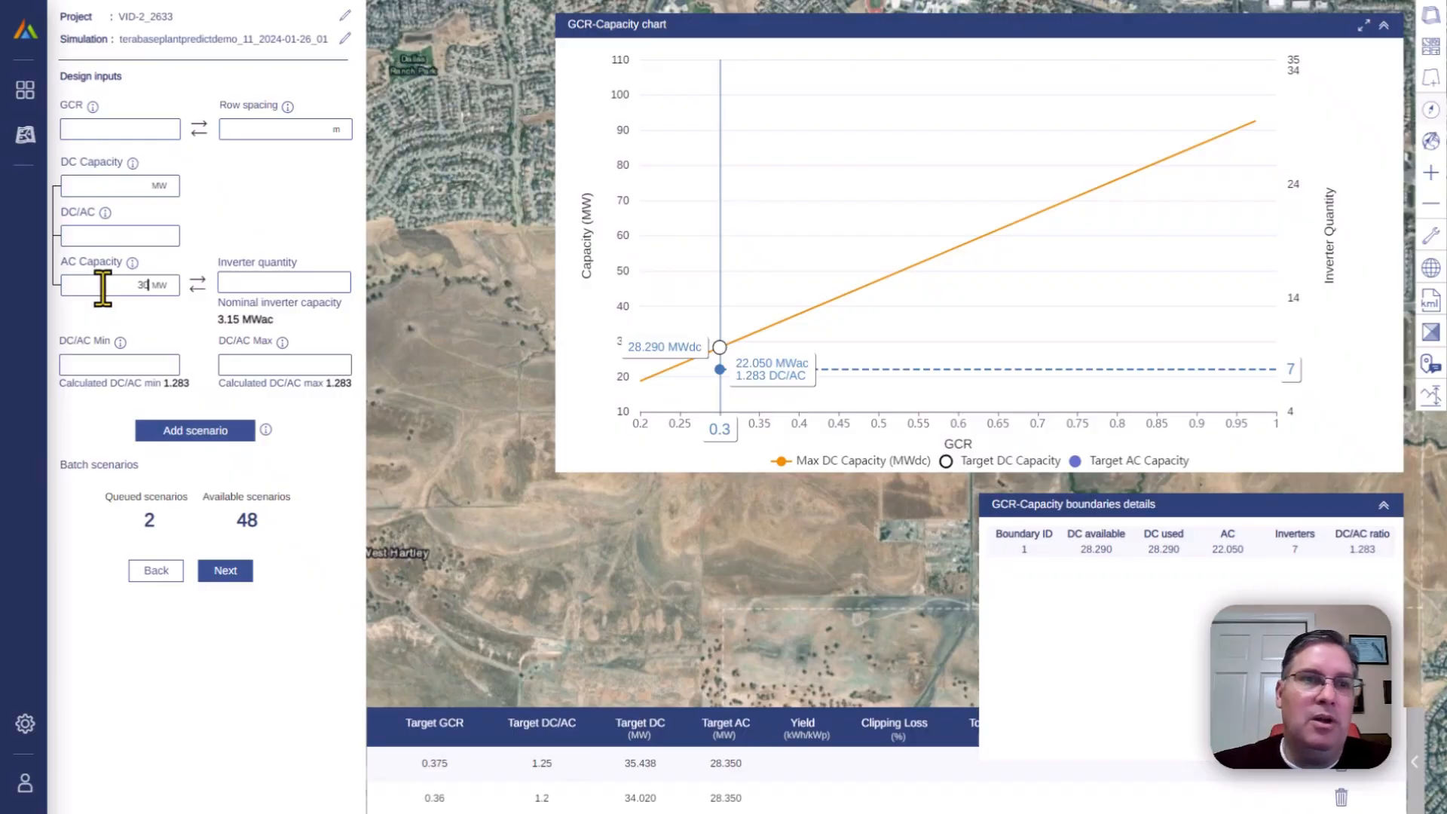
pyautogui.click(132, 236)
pyautogui.write('1.3')
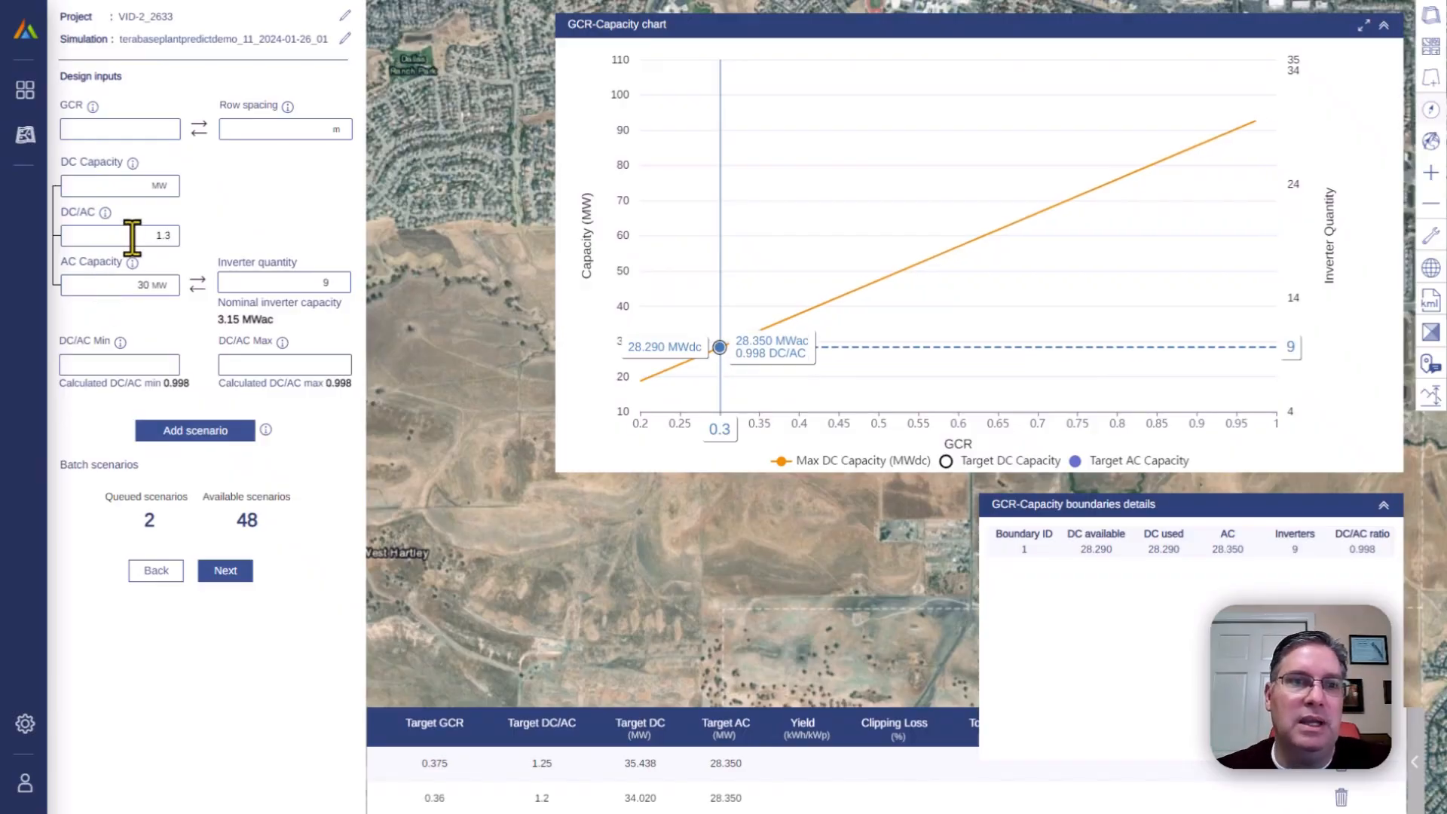
pyautogui.click(196, 431)
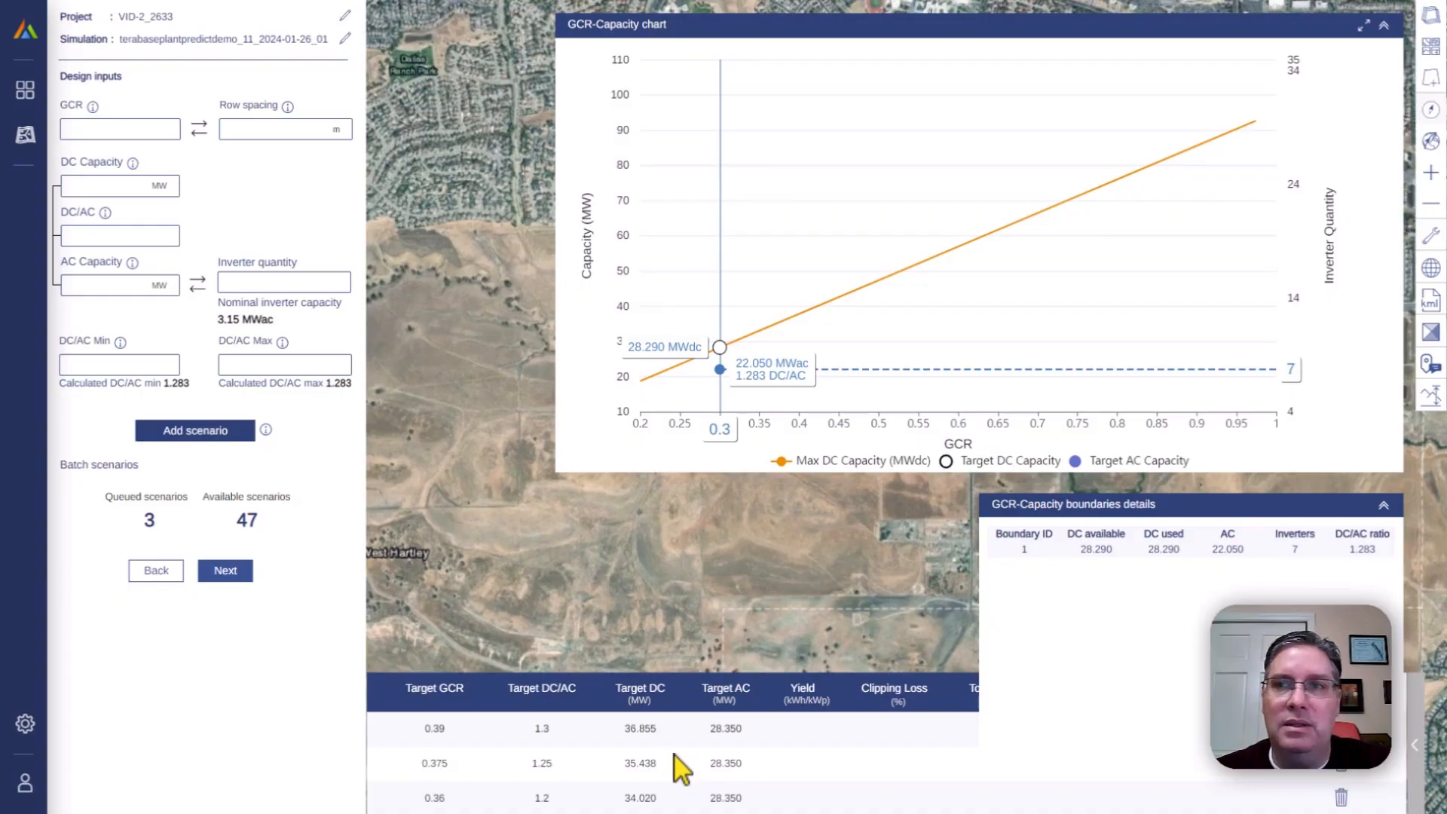
pyautogui.click(1366, 27)
pyautogui.click(225, 572)
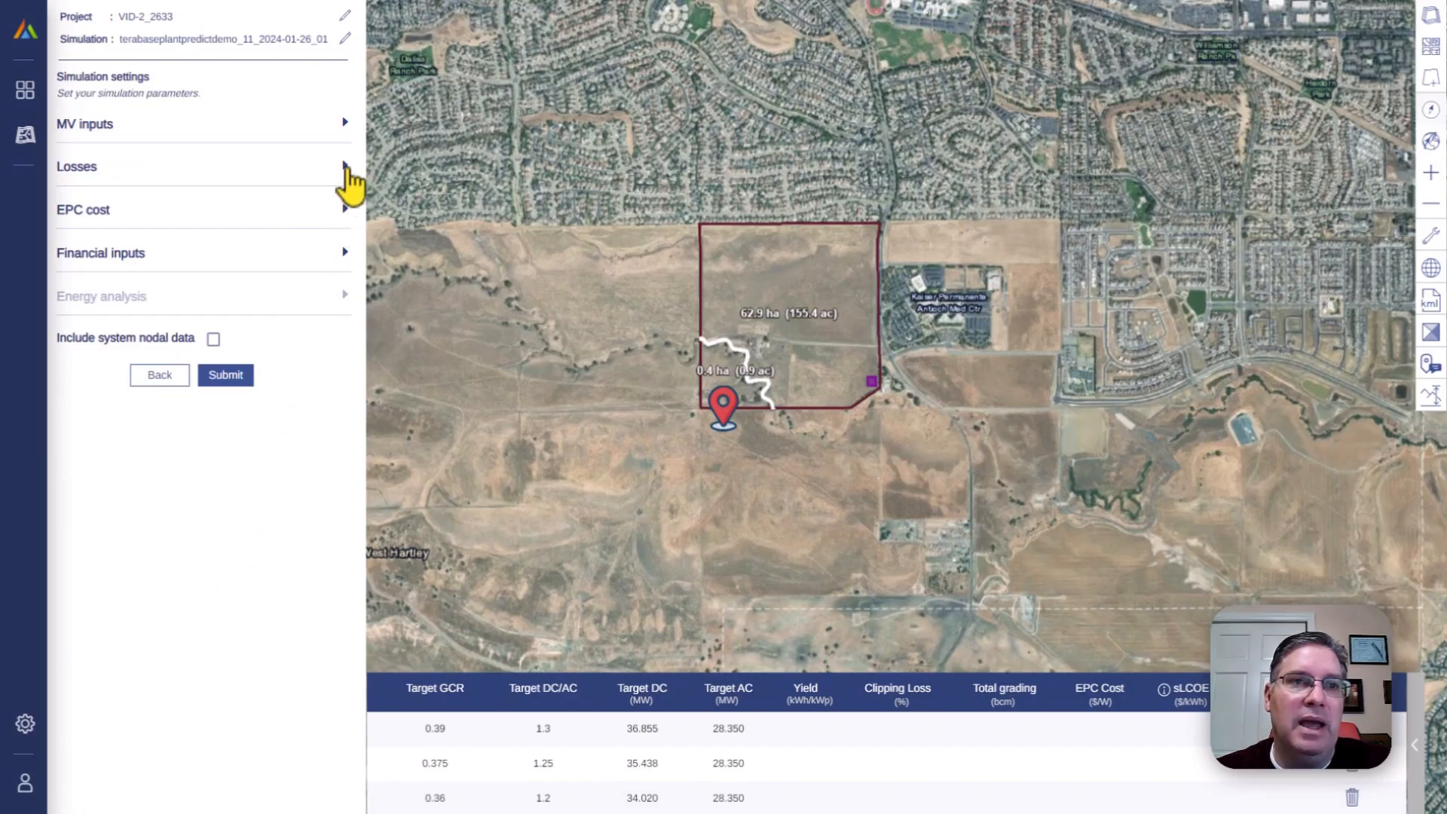
# Review the site, DC and AC loss settings of the simulation.
pyautogui.click(345, 167)
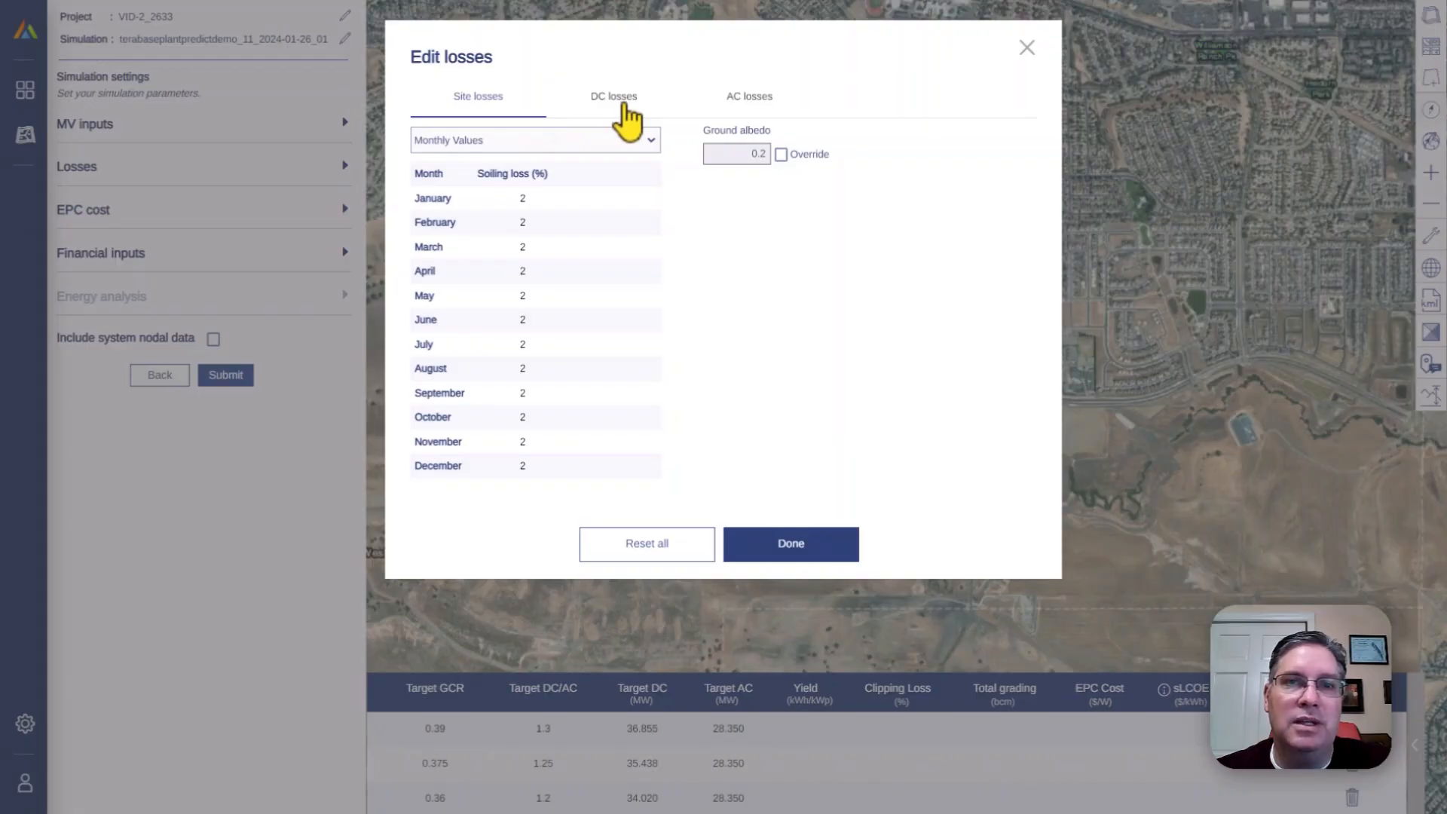
pyautogui.click(625, 105)
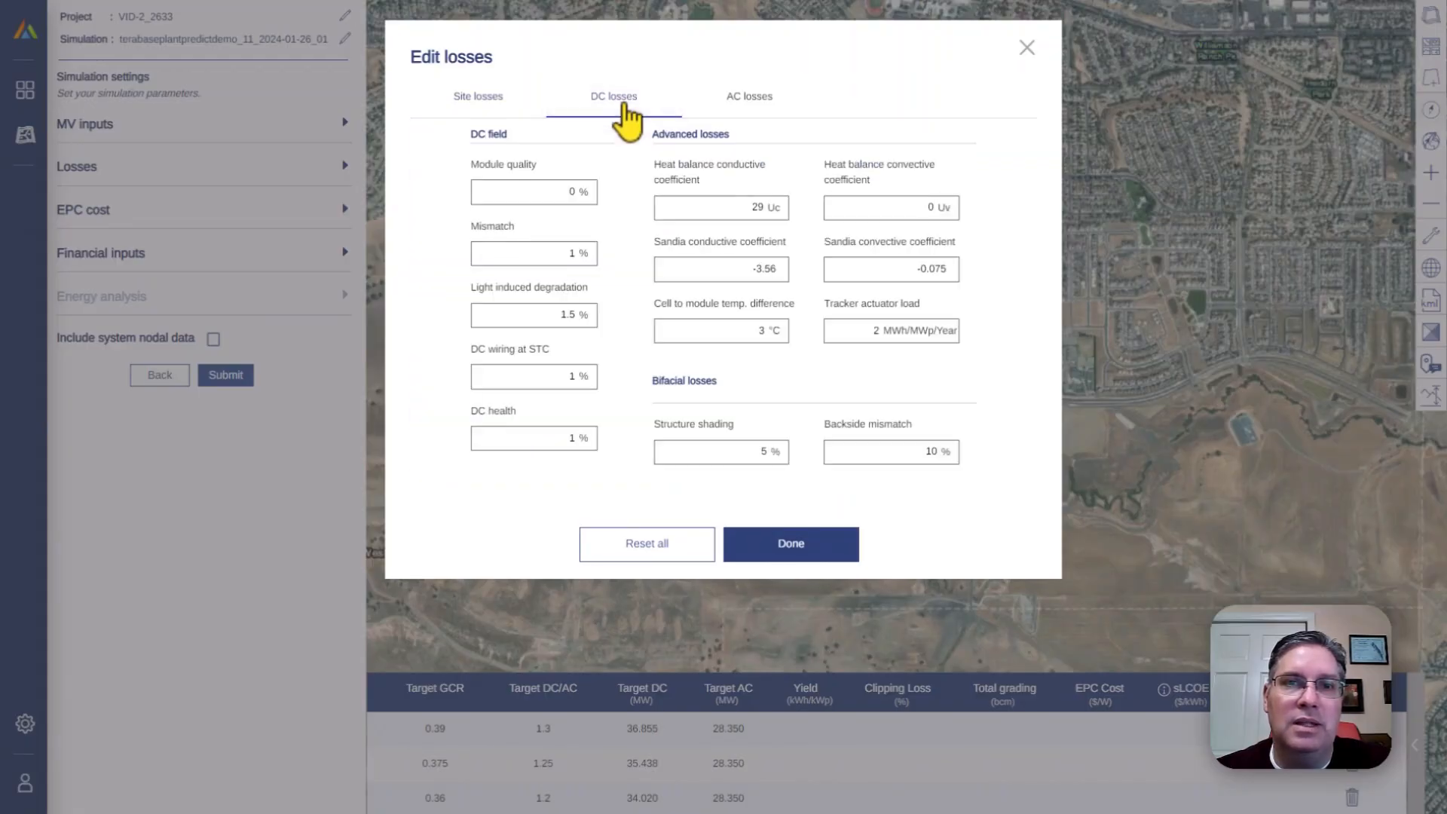
pyautogui.click(746, 98)
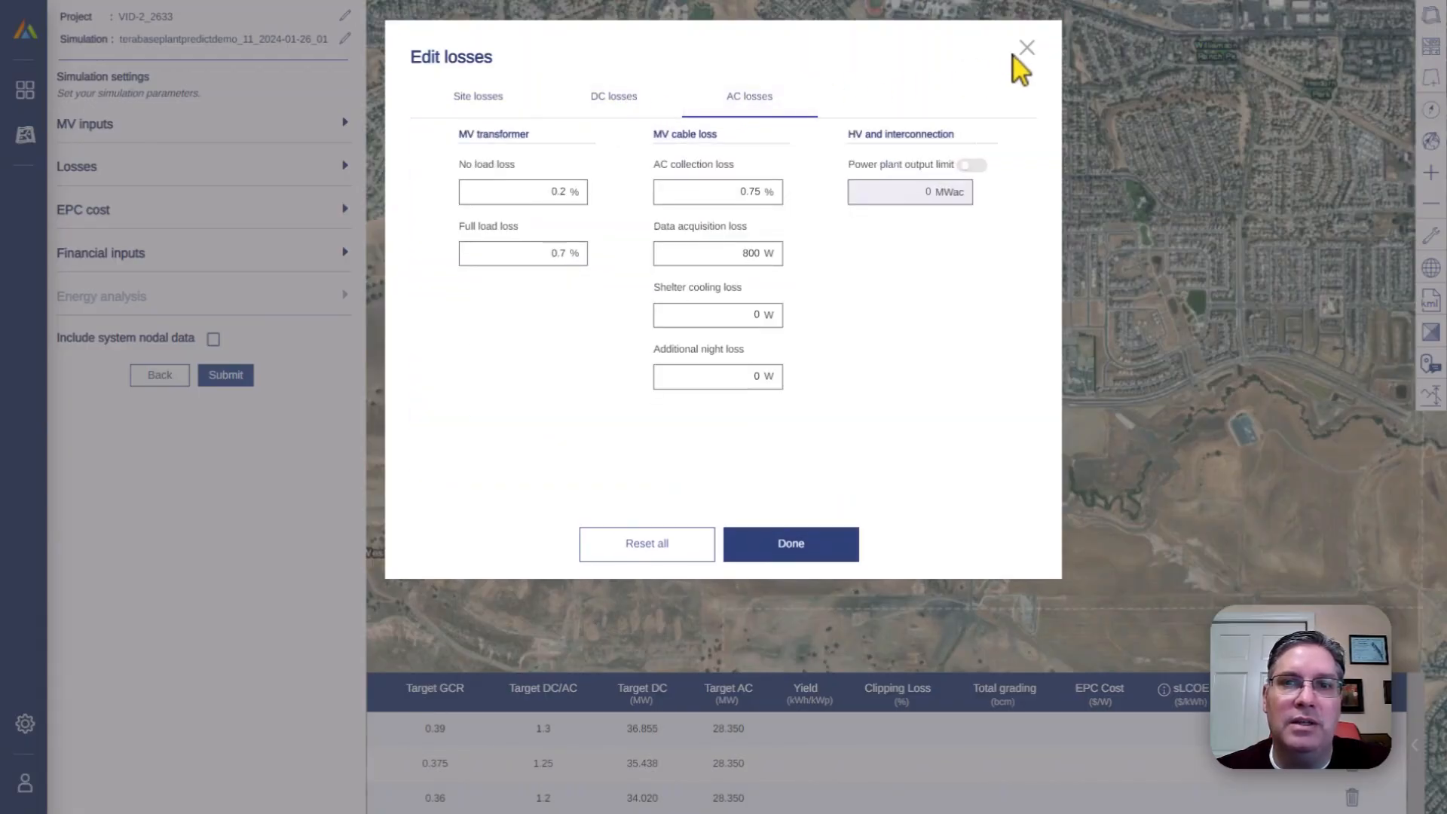
pyautogui.click(1031, 52)
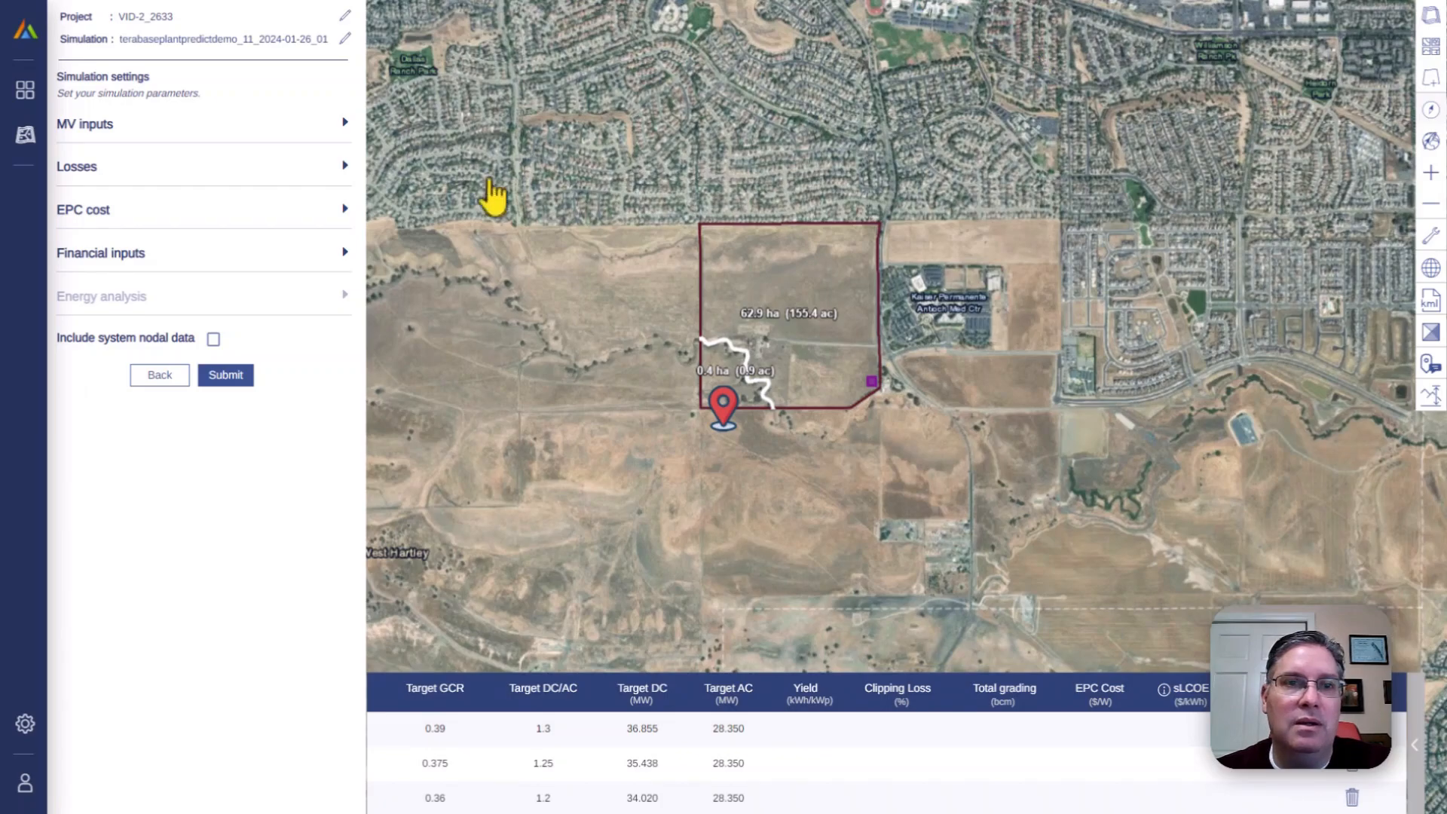
# Check the EPC cost and financial inputs and submit the batch simulation.
pyautogui.click(381, 222)
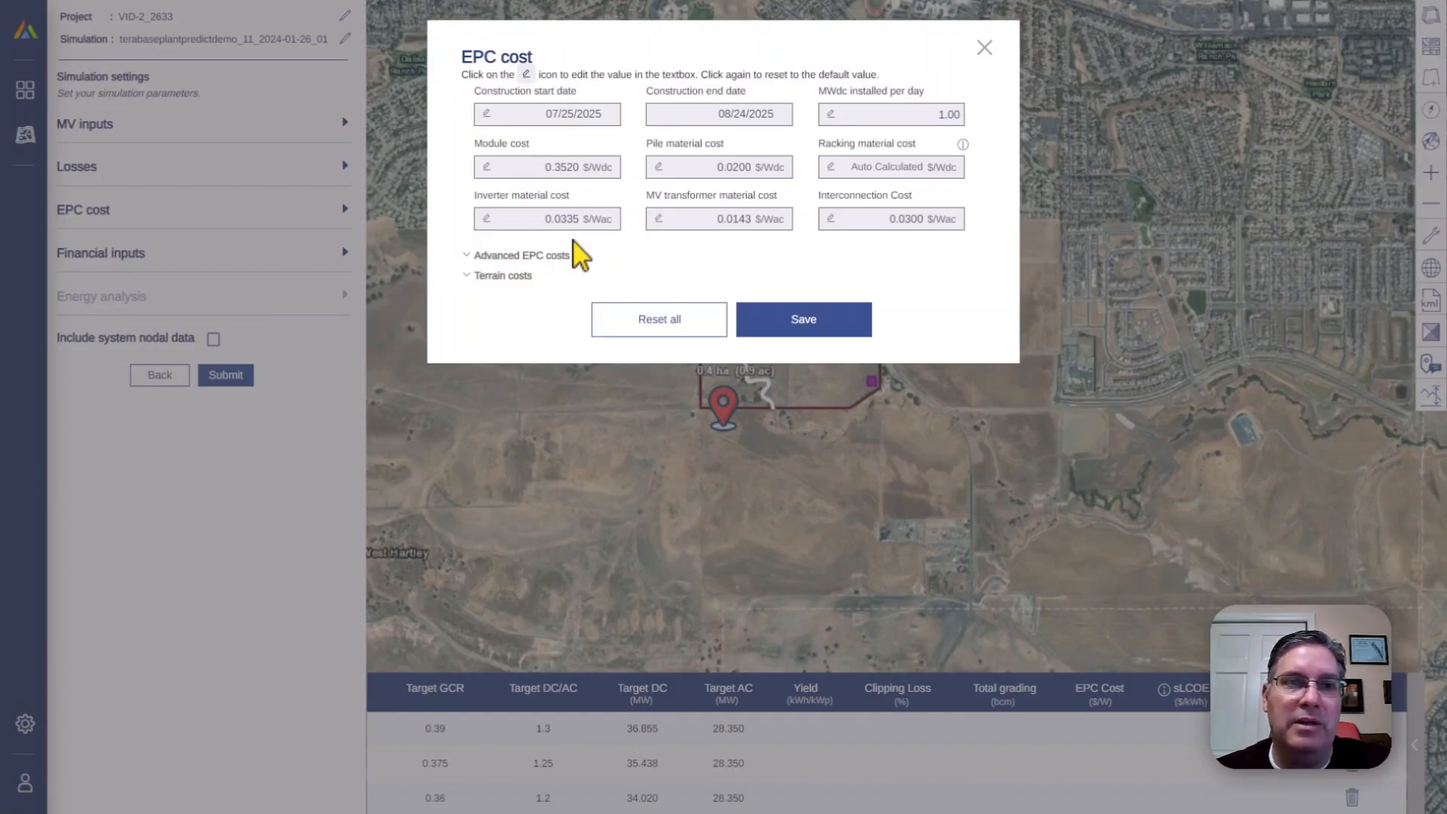
pyautogui.click(984, 48)
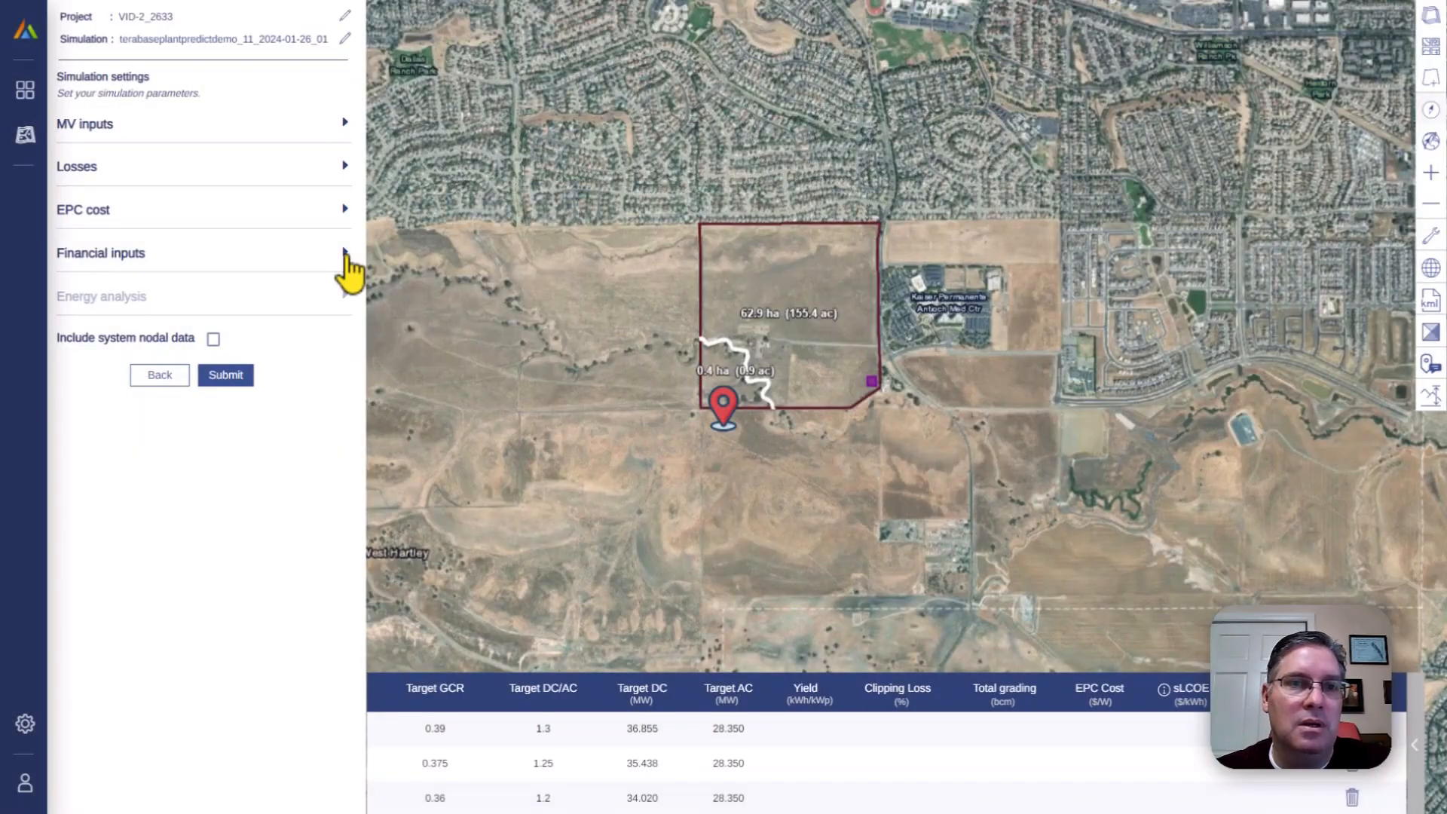
pyautogui.click(347, 256)
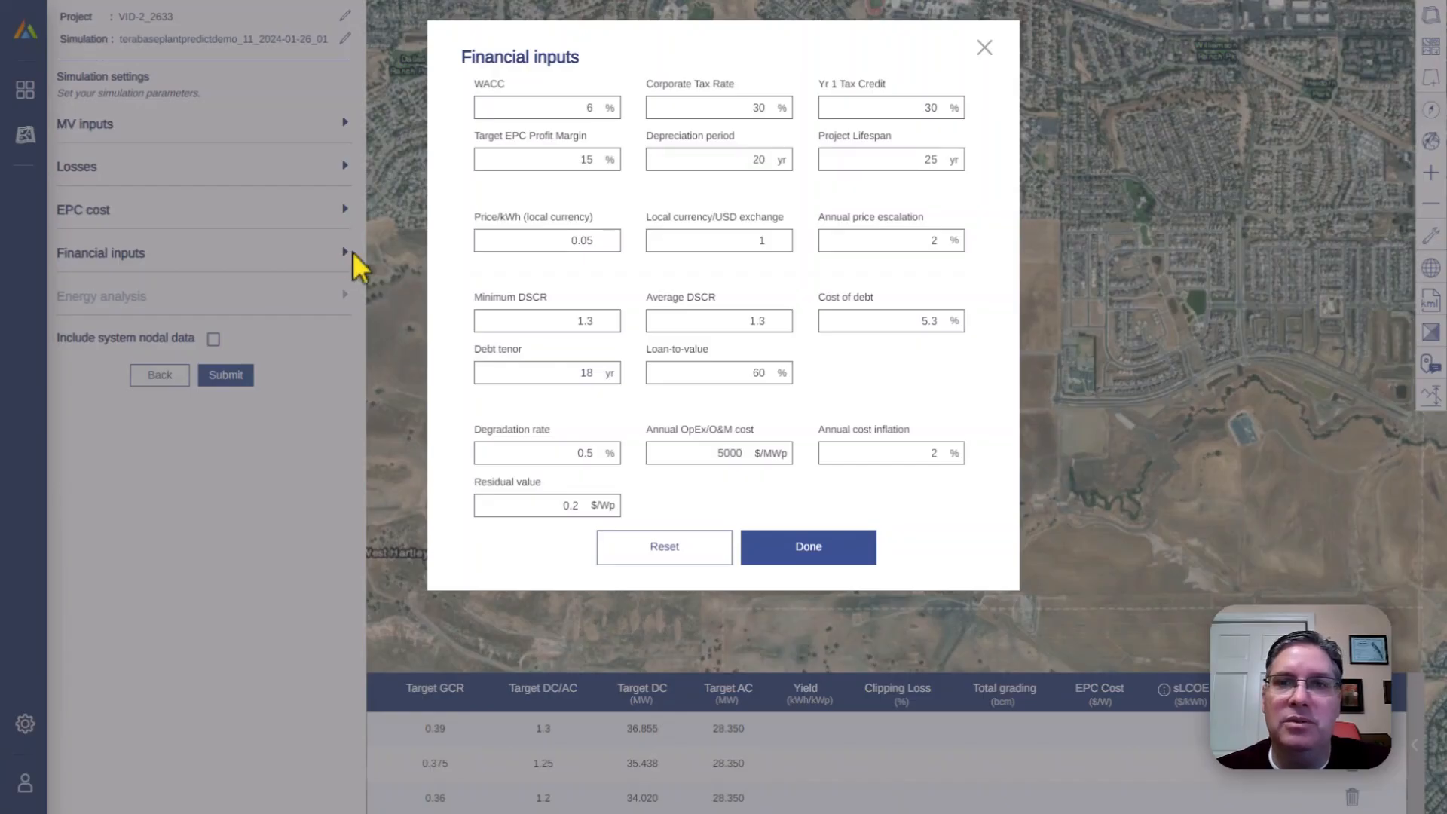
pyautogui.click(984, 48)
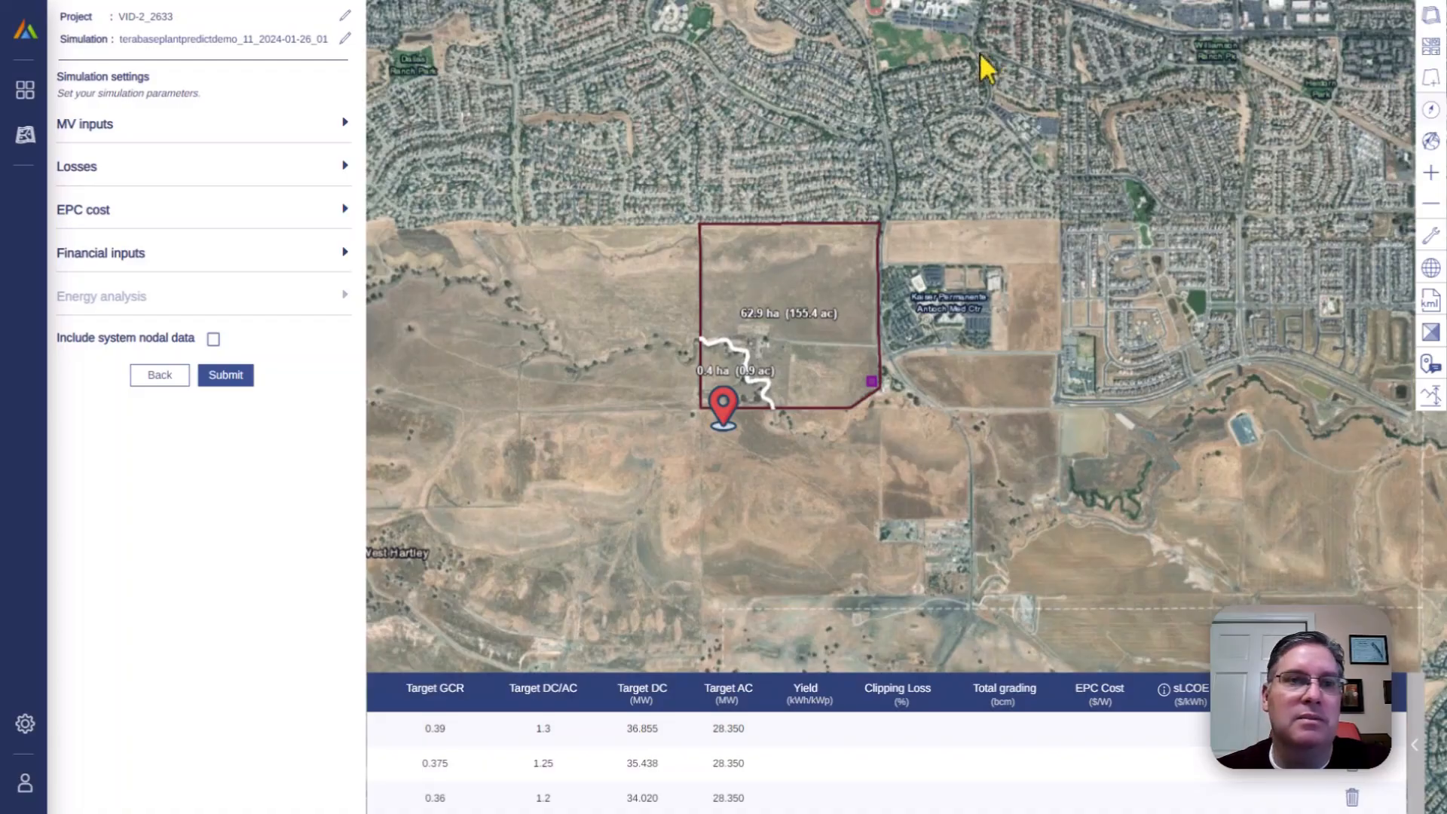
pyautogui.click(232, 377)
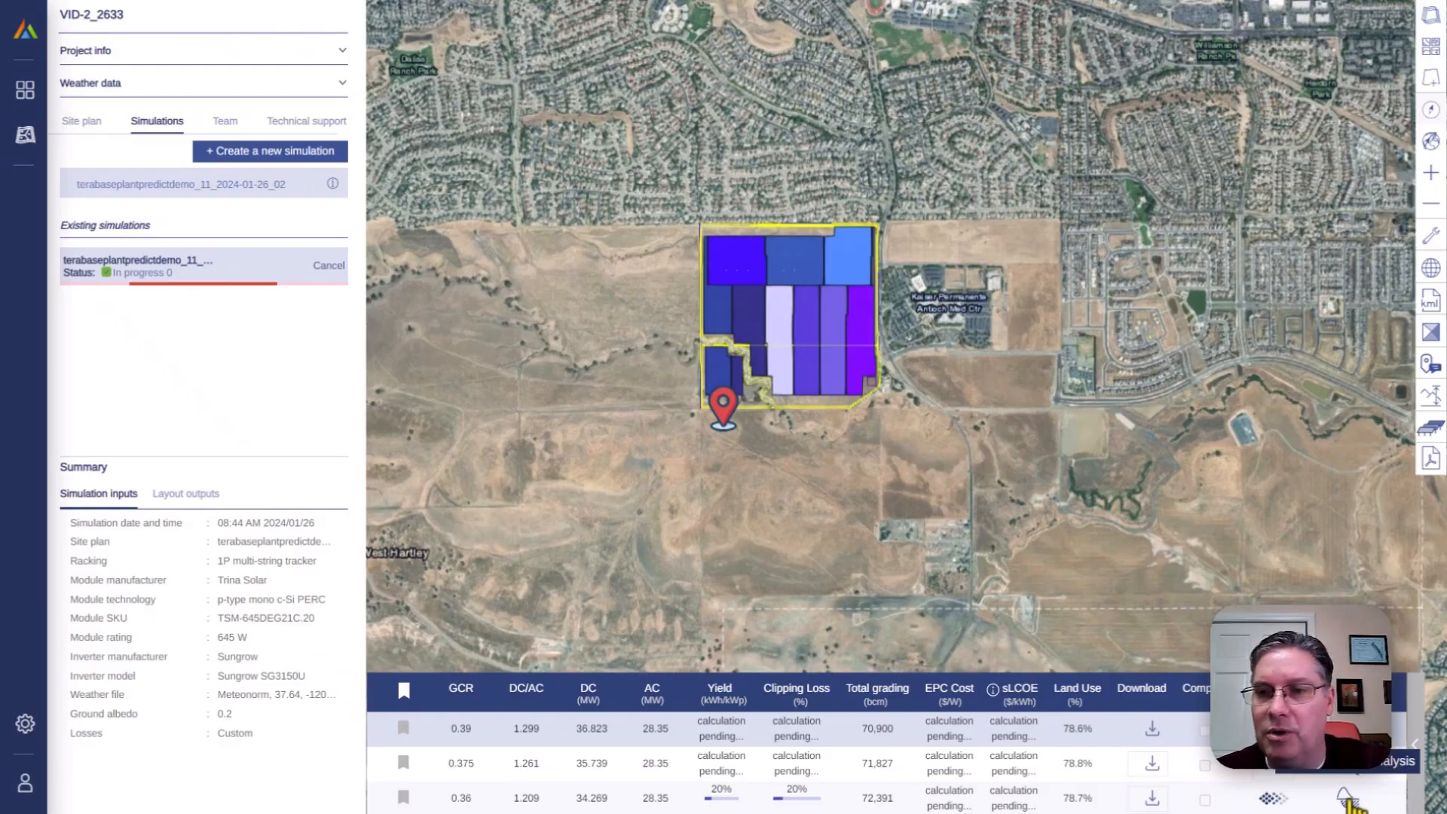
# Open the 0.36 GCR scenario in Terrain Pro and display its earthwork cut/fill map in a tilted 3D view.
pyautogui.click(1349, 800)
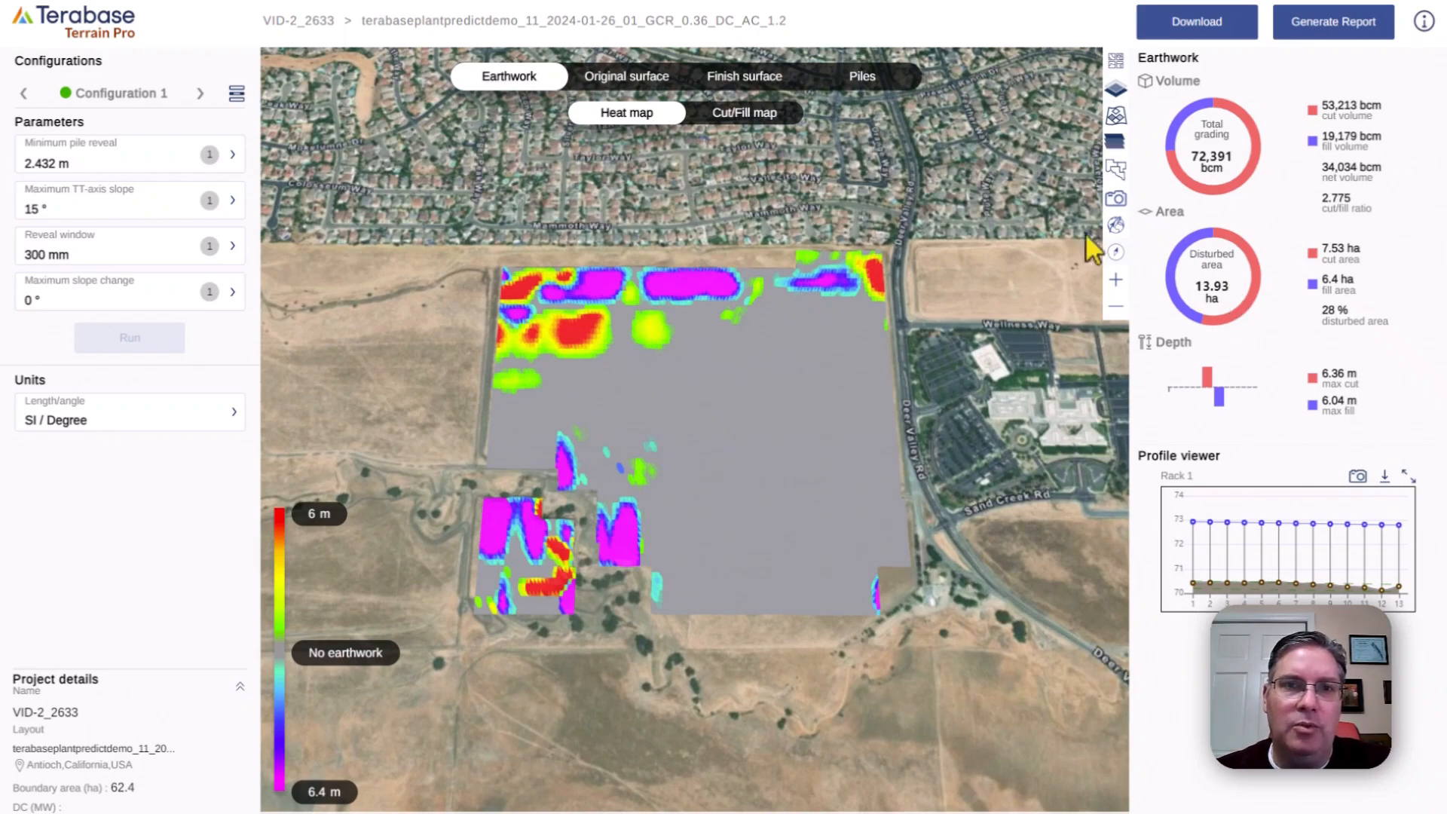
pyautogui.click(762, 126)
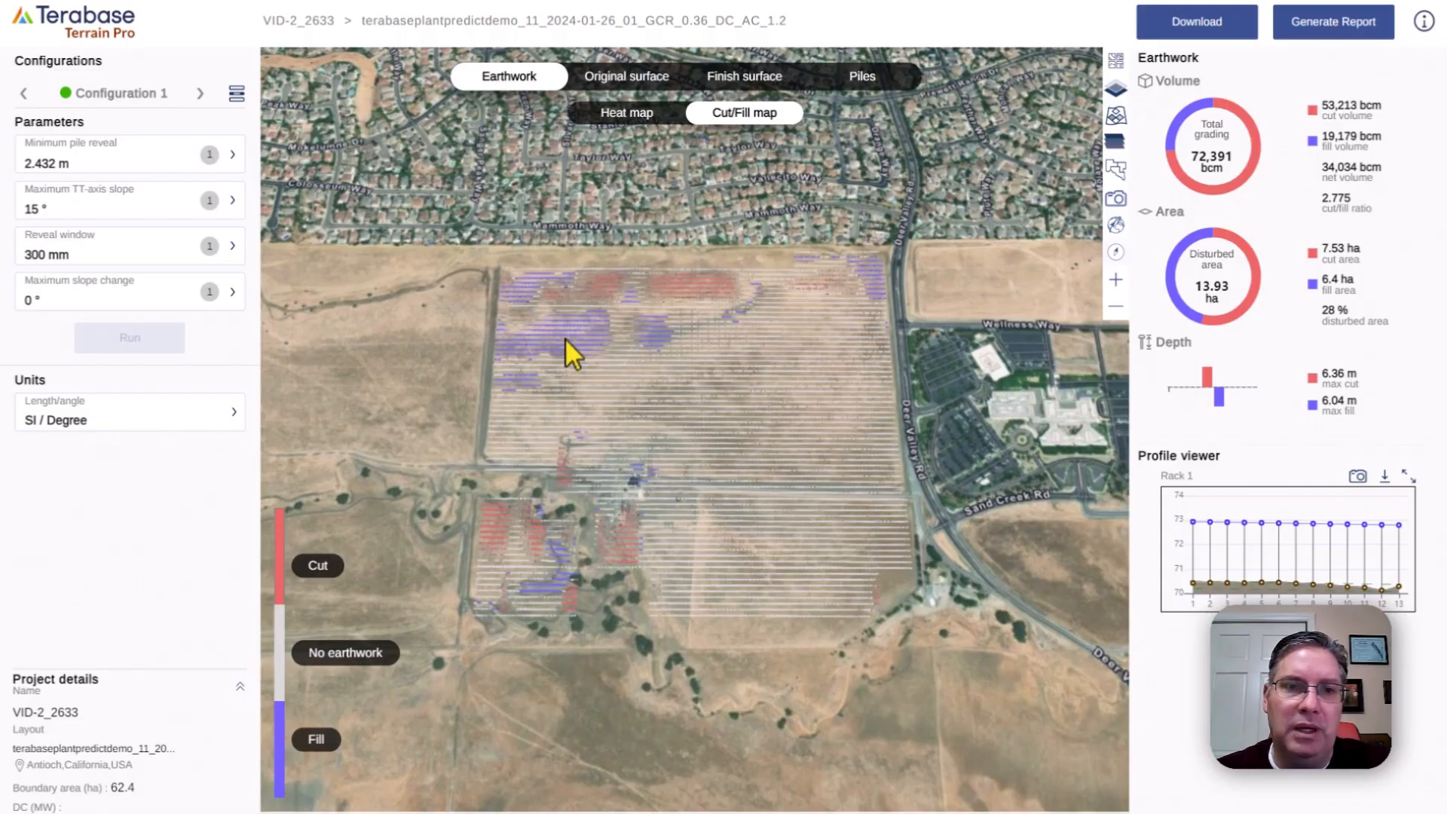
pyautogui.moveTo(679, 420); pyautogui.dragTo(808, 204)
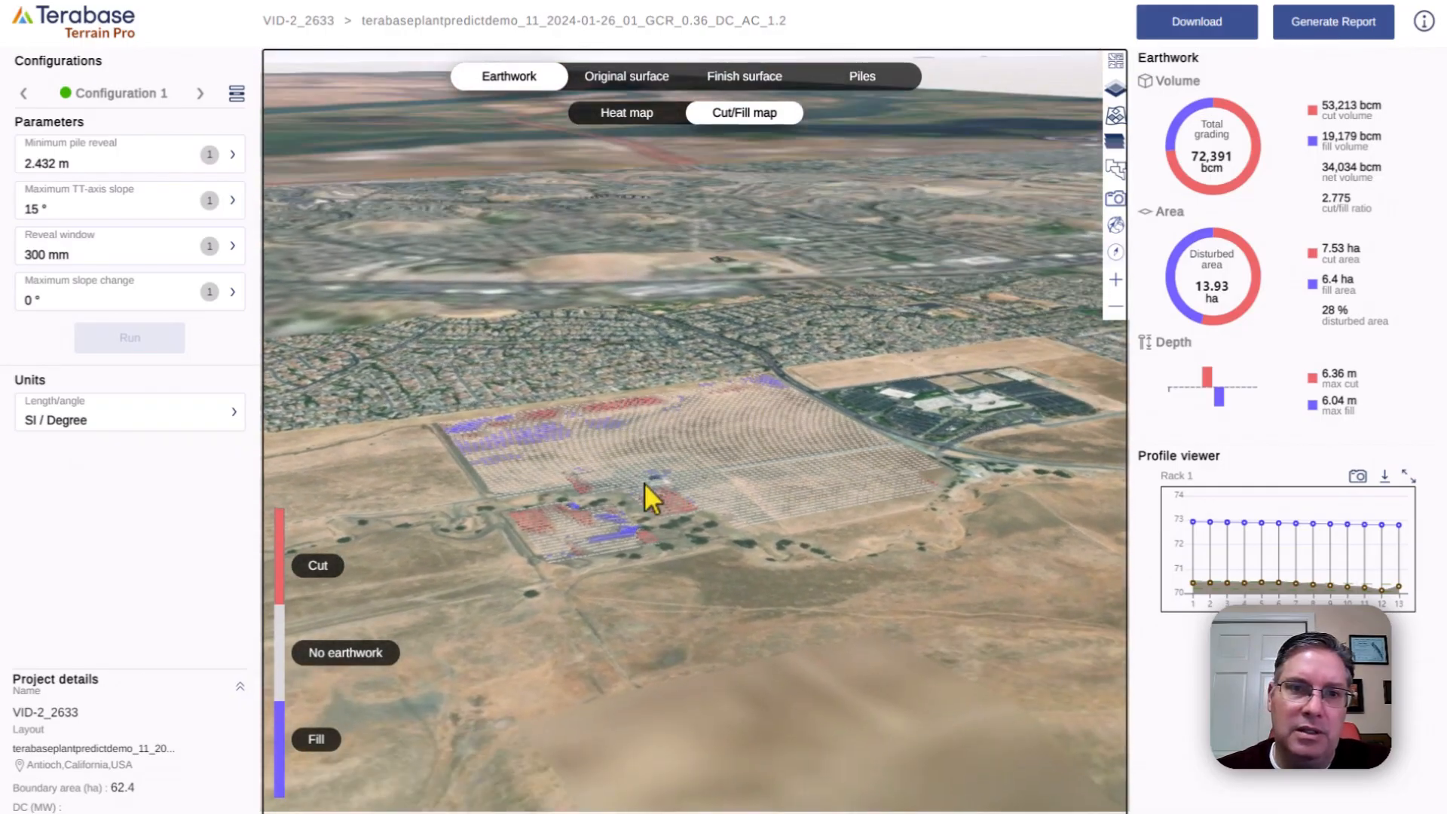
pyautogui.scroll(3, 645, 482)
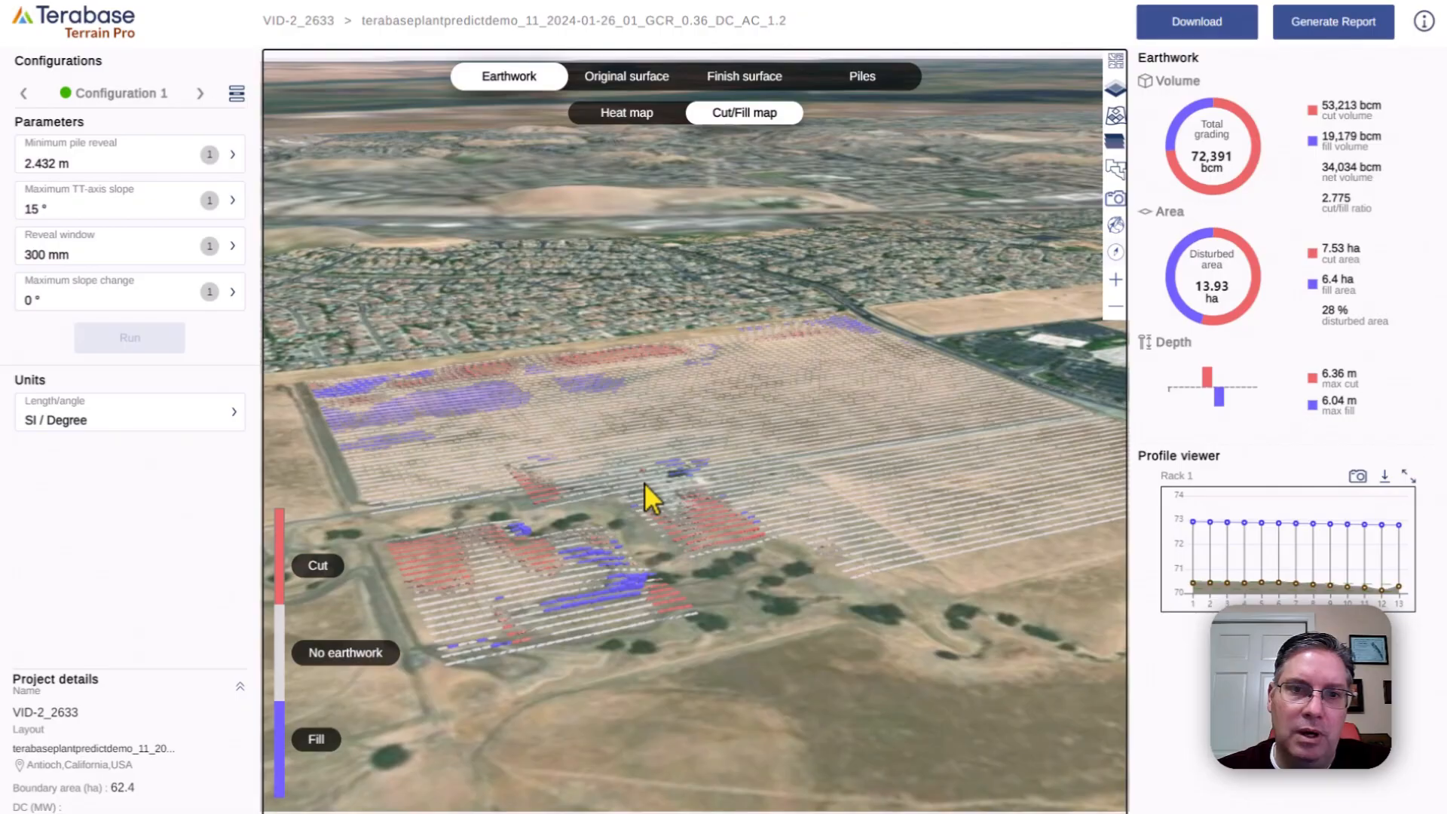
pyautogui.moveTo(656, 491)
pyautogui.mouseDown()
pyautogui.moveTo(678, 446)
pyautogui.moveTo(640, 477)
pyautogui.mouseUp()
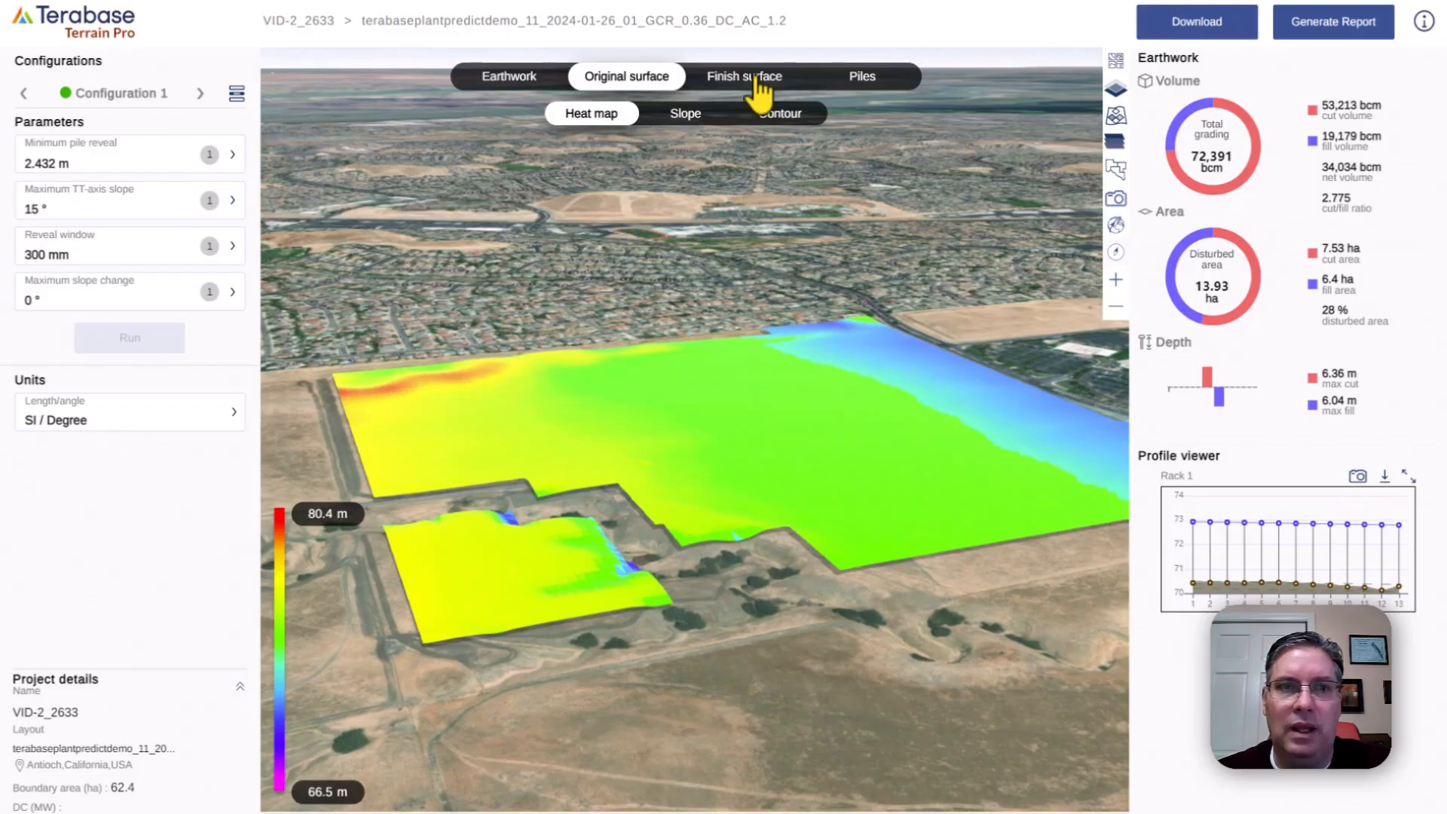
# Examine the finish surface heat map and the top of pile and pile reveal views, and return to the earthwork map.
pyautogui.click(760, 76)
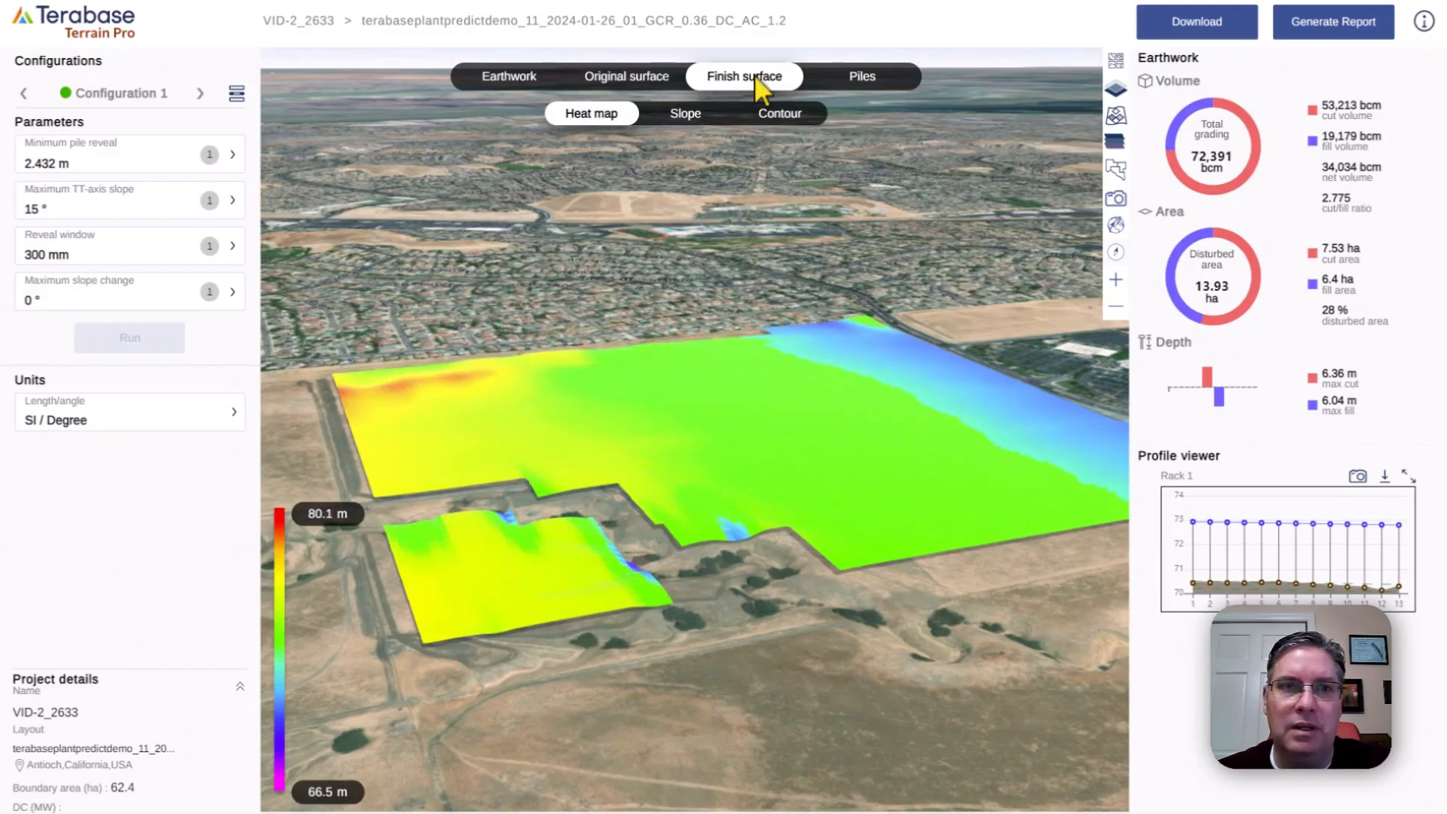
pyautogui.click(876, 80)
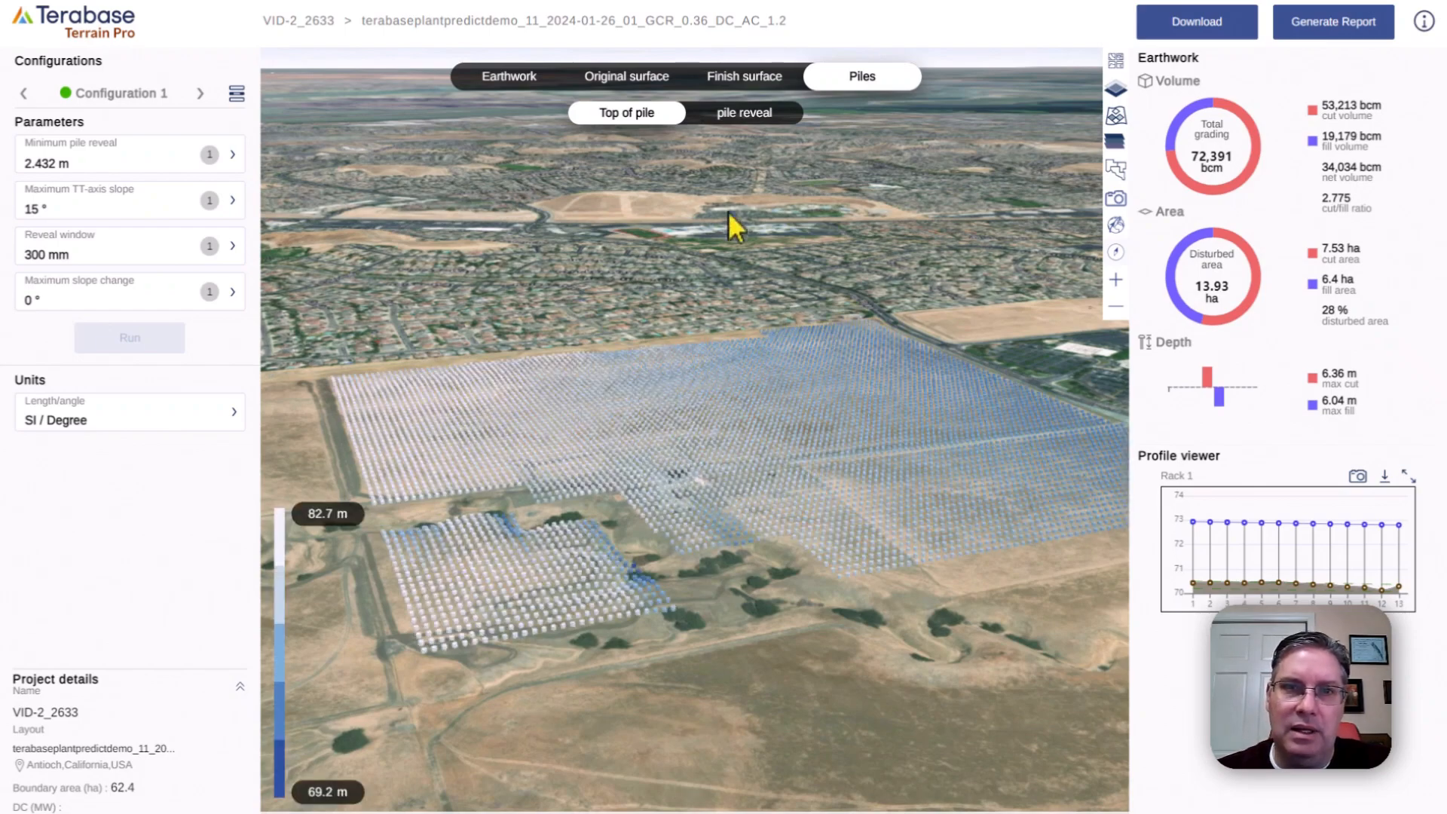
pyautogui.click(749, 114)
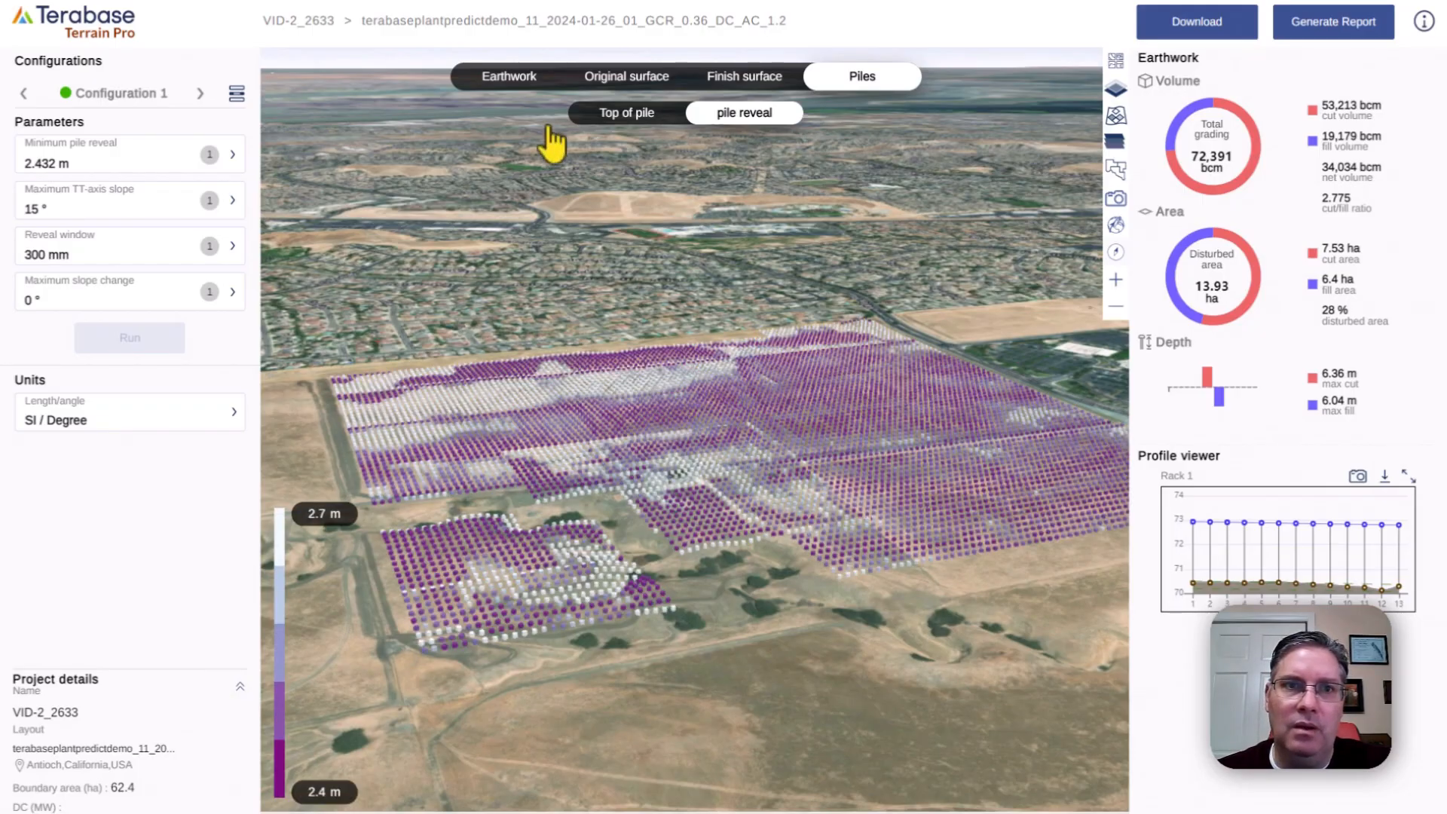
pyautogui.click(515, 79)
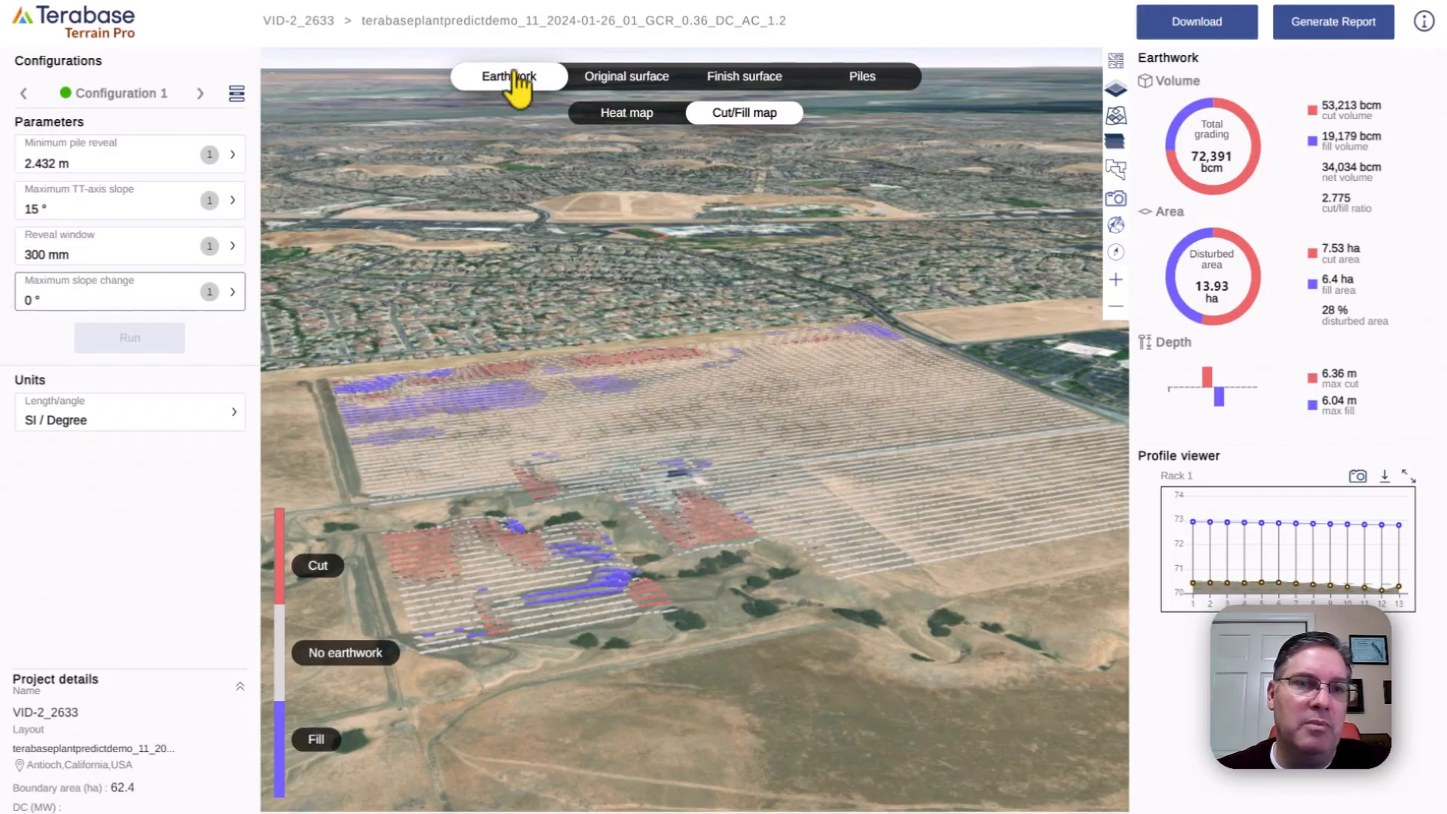
# Add a maximum slope change value of 1° and run the new terrain configuration to calculate its earthwork.
pyautogui.click(233, 293)
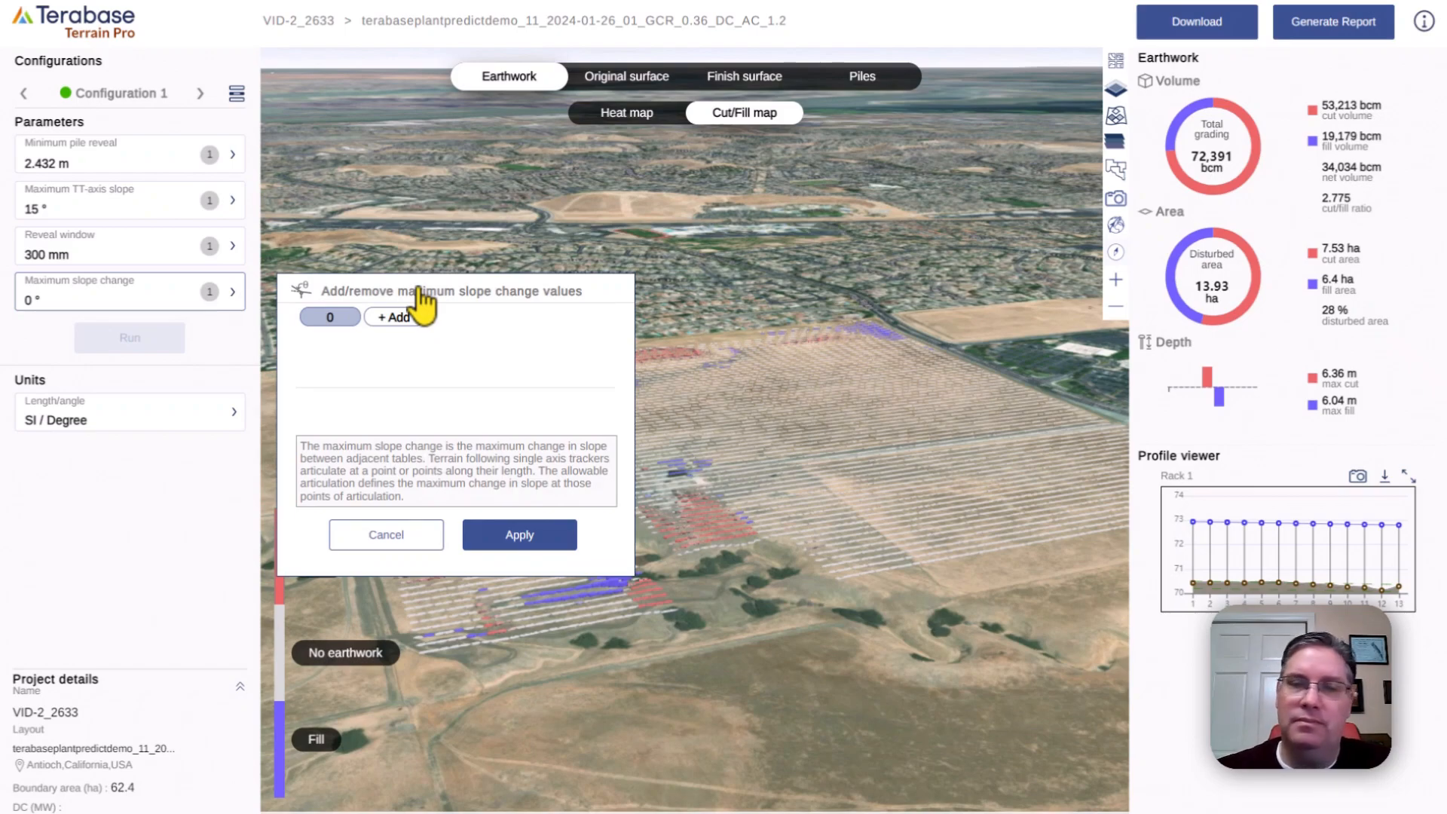
pyautogui.click(390, 318)
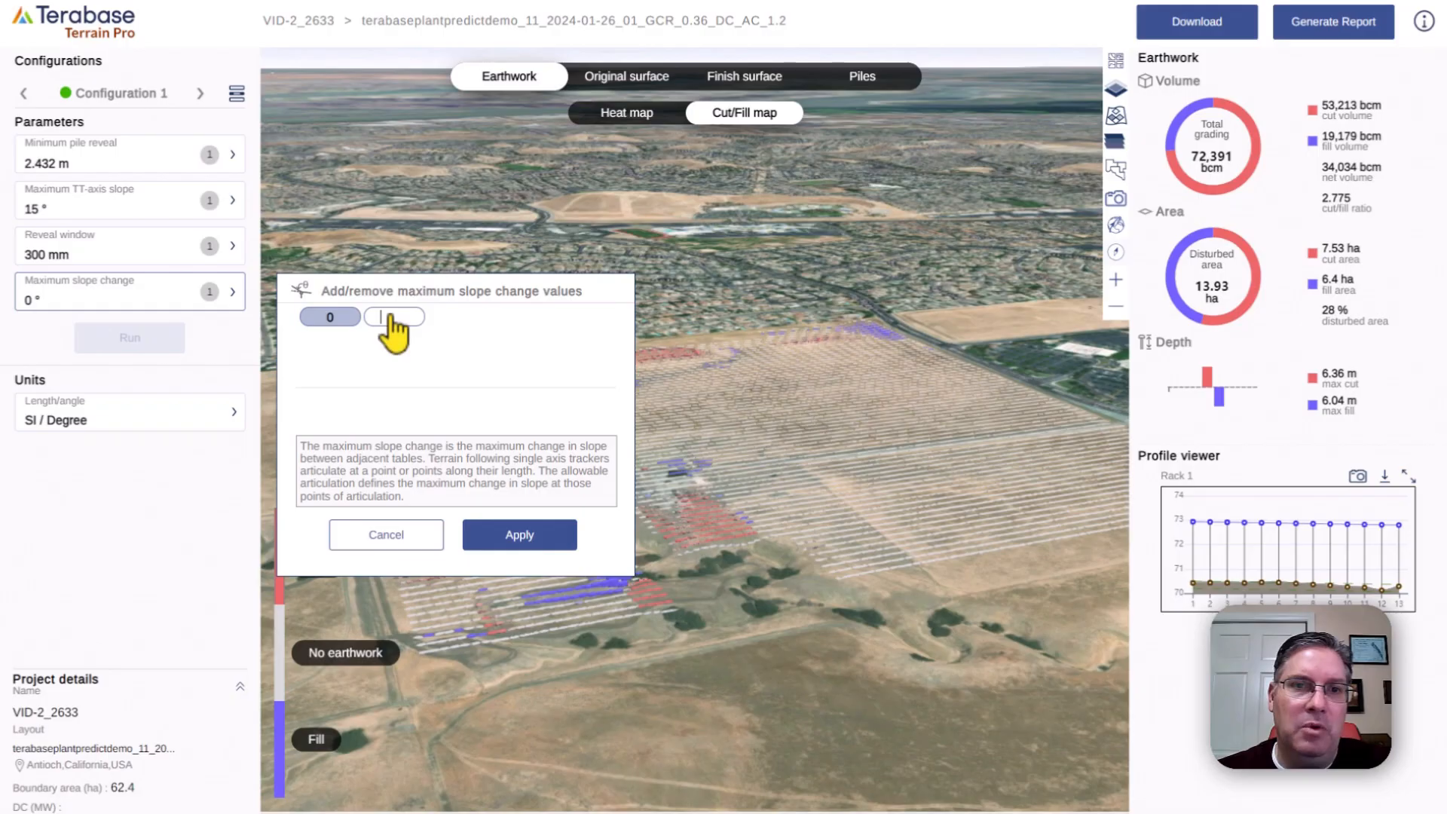
pyautogui.write('10')
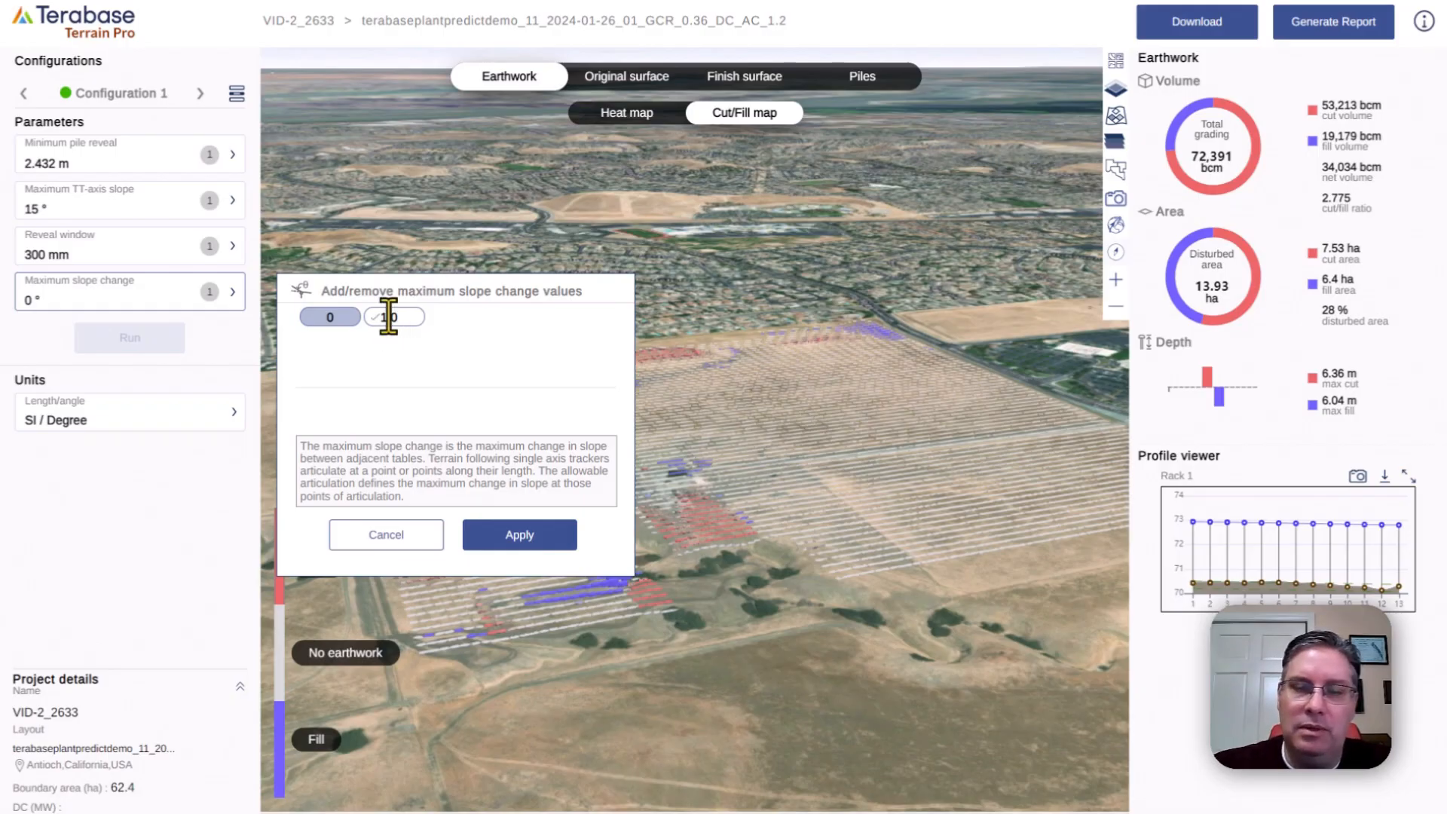
pyautogui.press('Return')
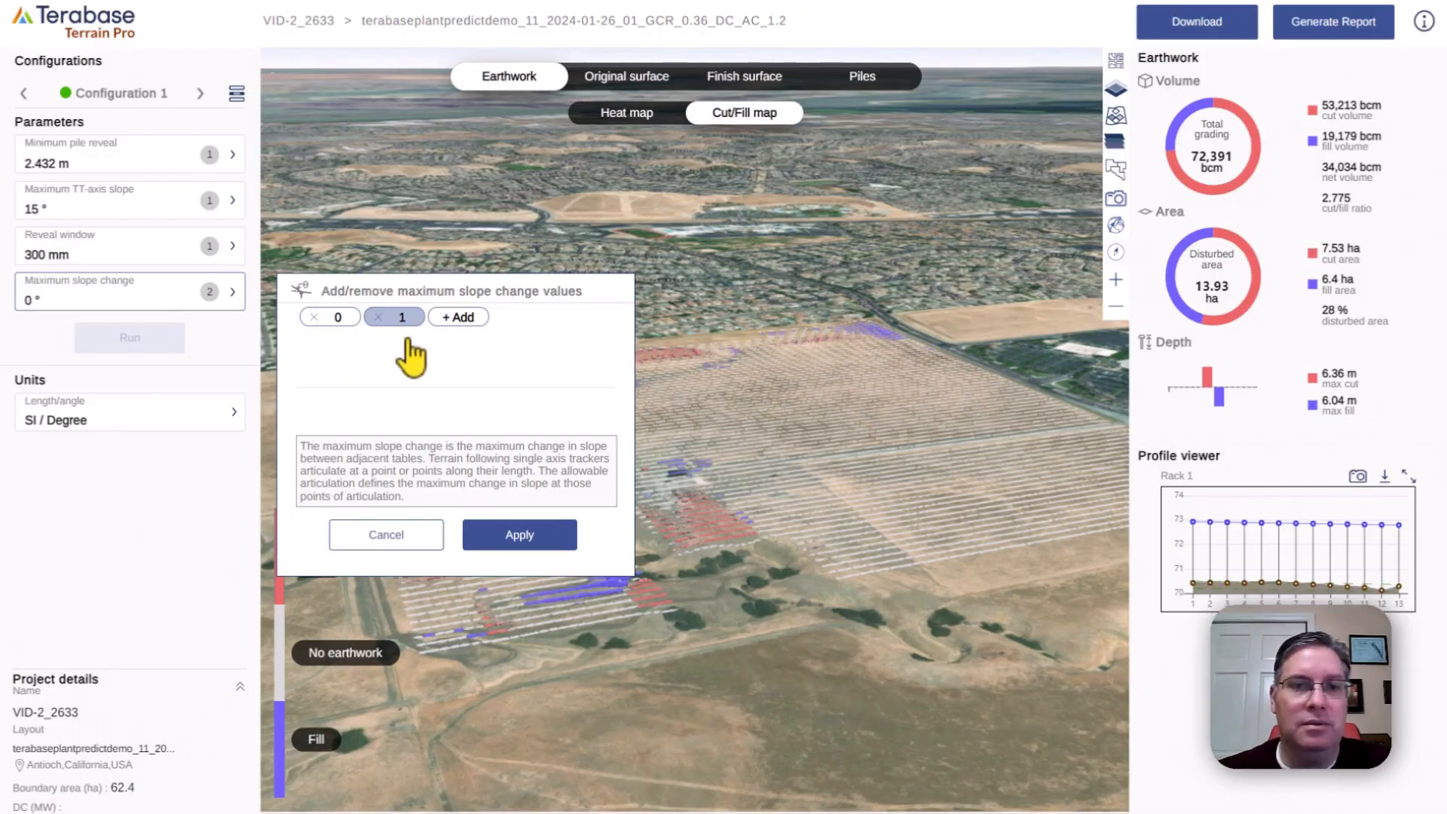
pyautogui.click(520, 536)
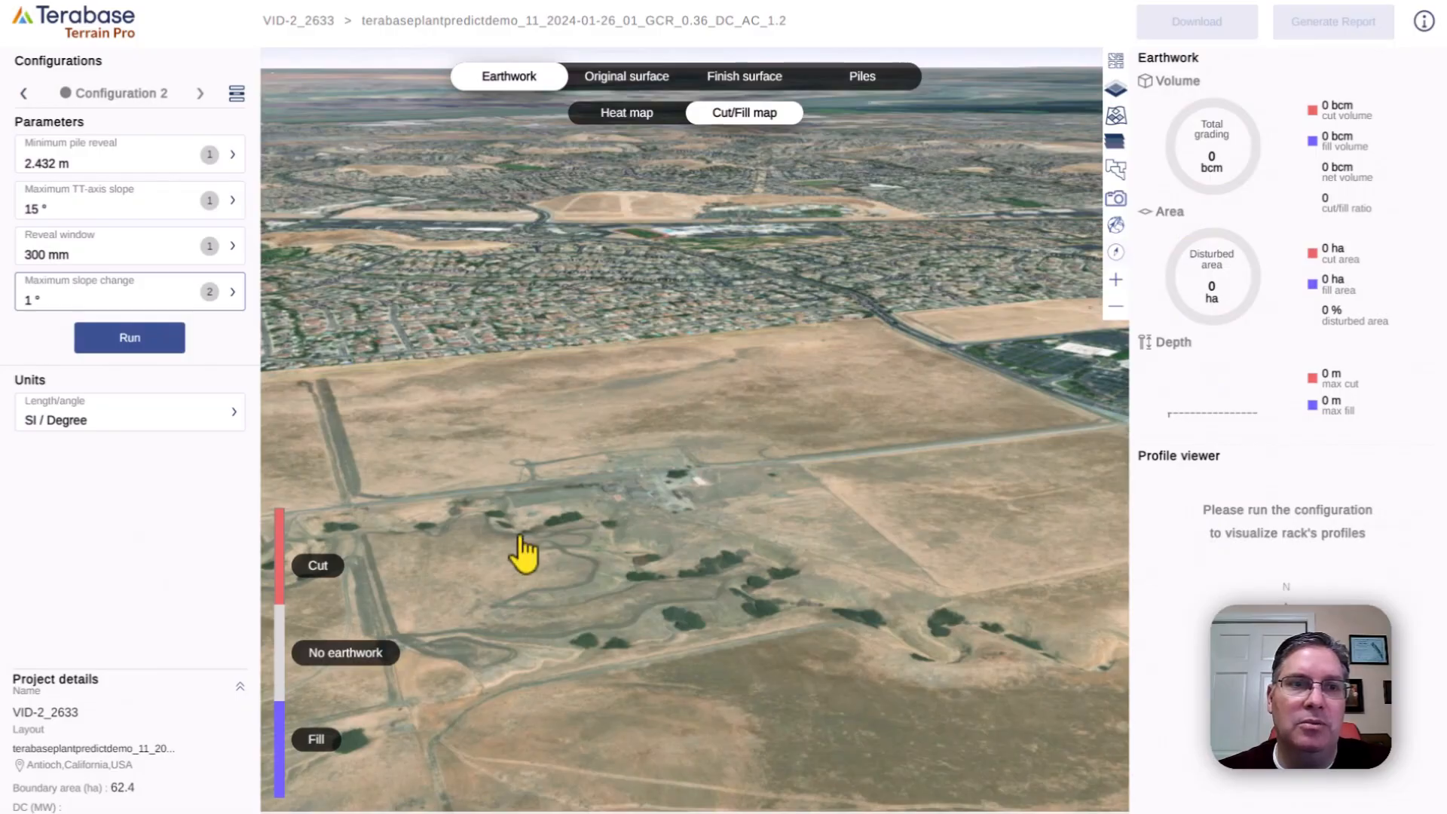
pyautogui.click(138, 341)
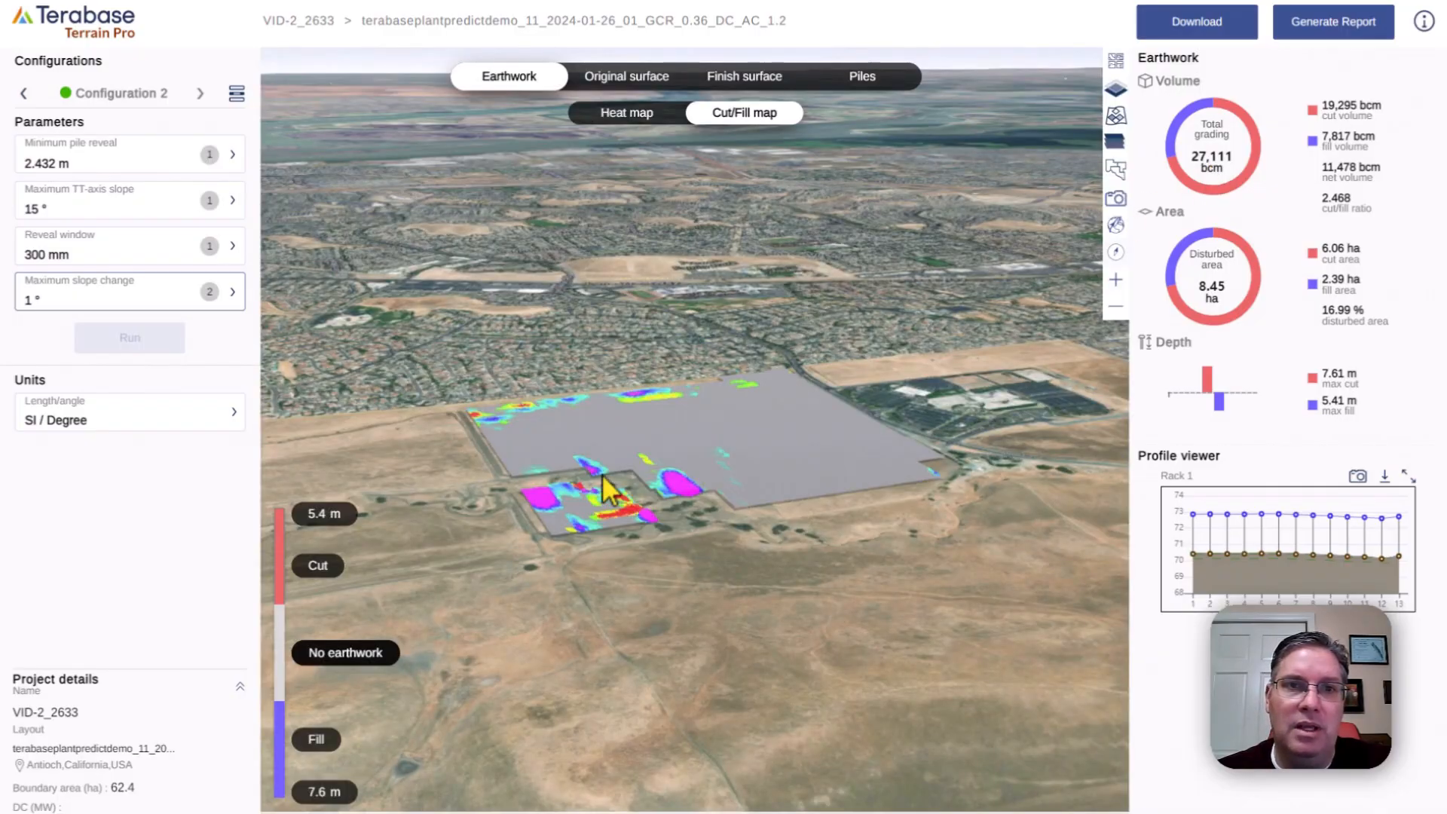
pyautogui.moveTo(603, 476)
pyautogui.mouseDown()
pyautogui.moveTo(617, 460)
pyautogui.moveTo(614, 482)
pyautogui.mouseUp()
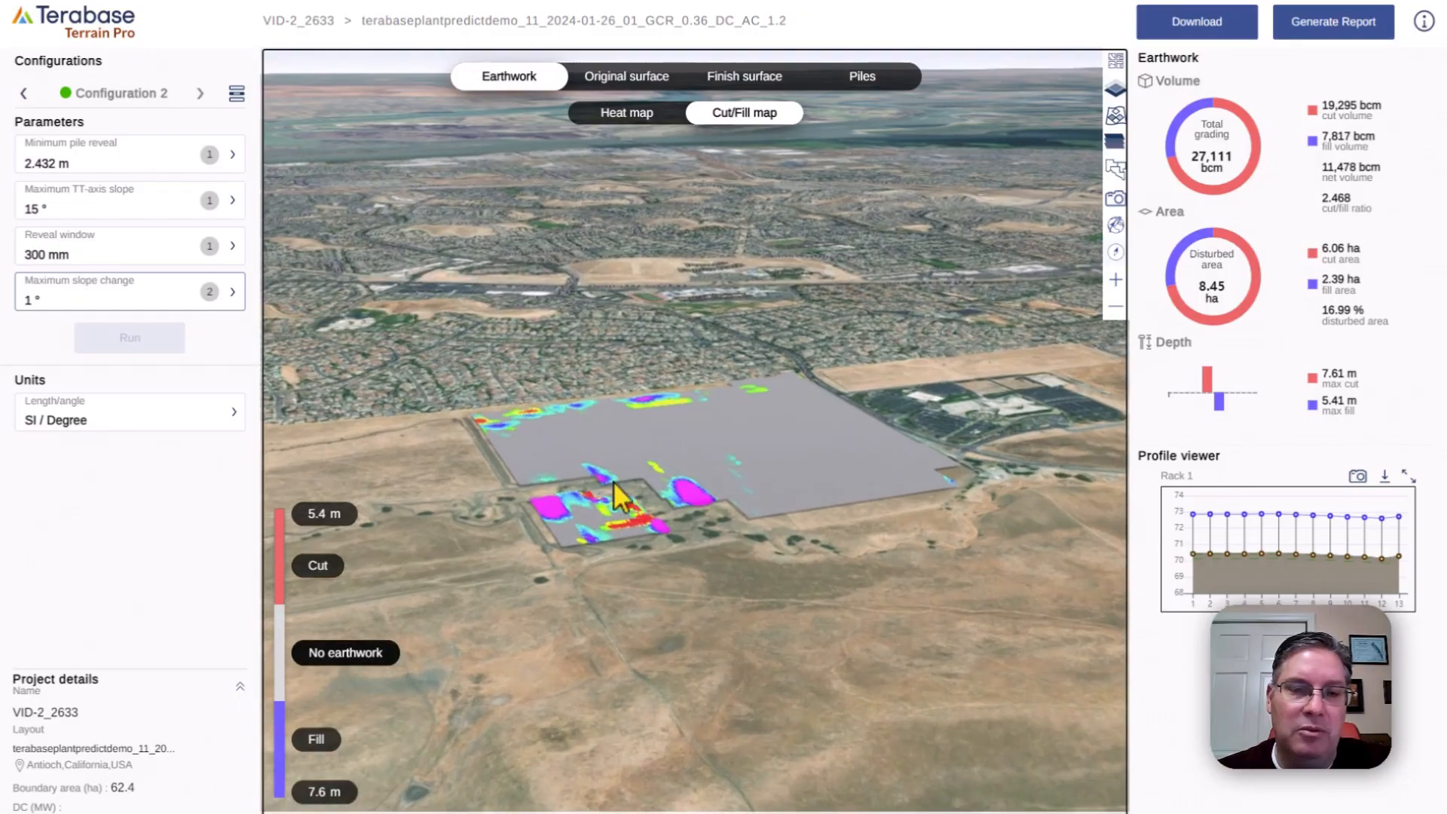